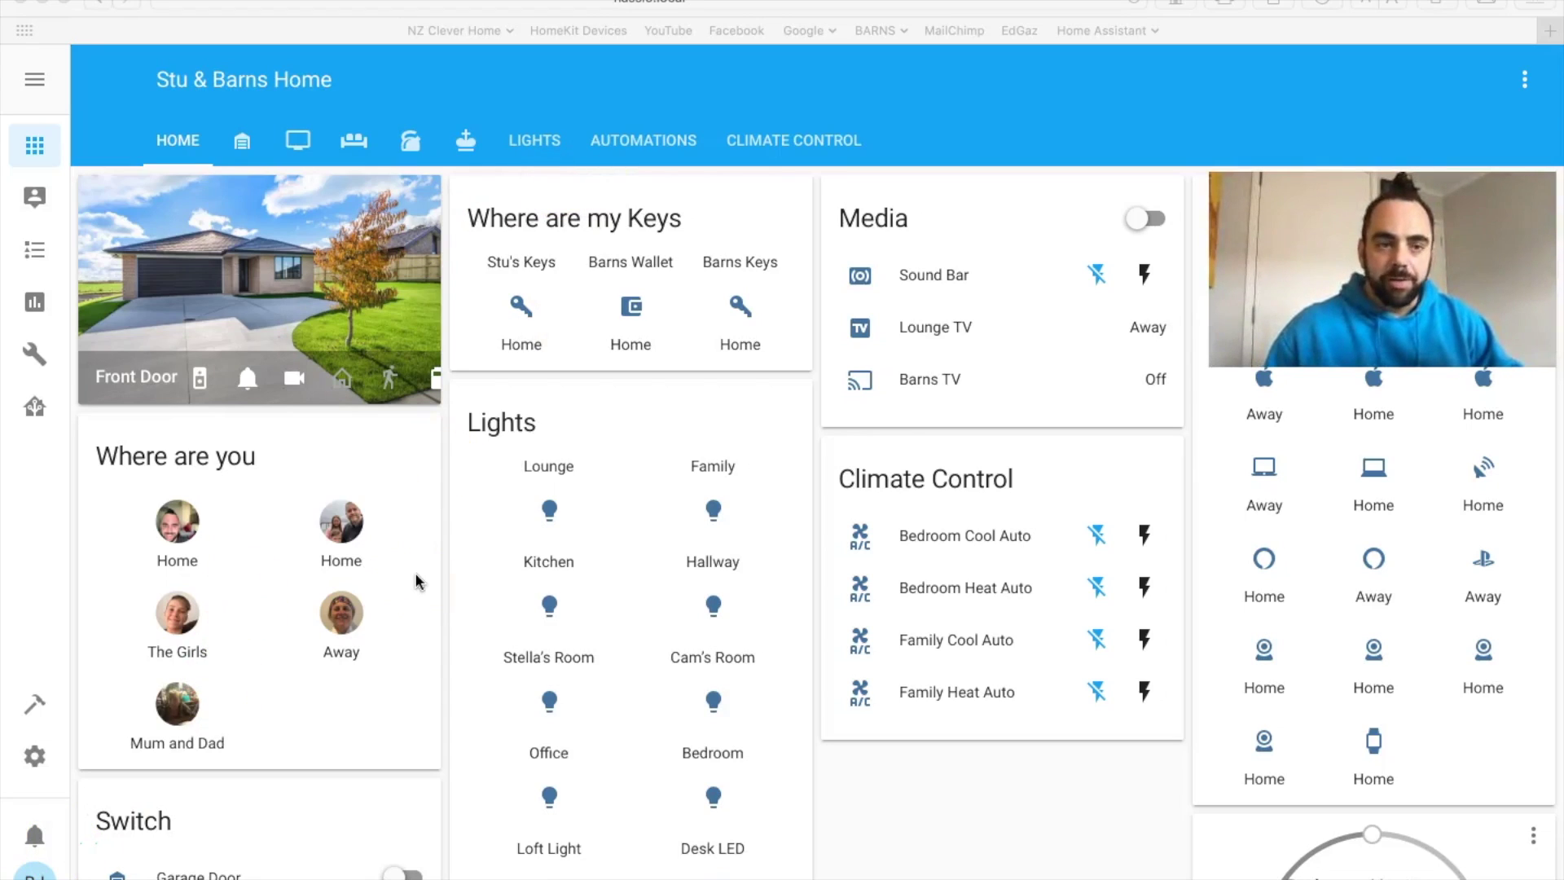
- Look over the cards of the home dashboard, from the front door picture down to the heat pump thermostats
scroll(534, 294, "down", 5)
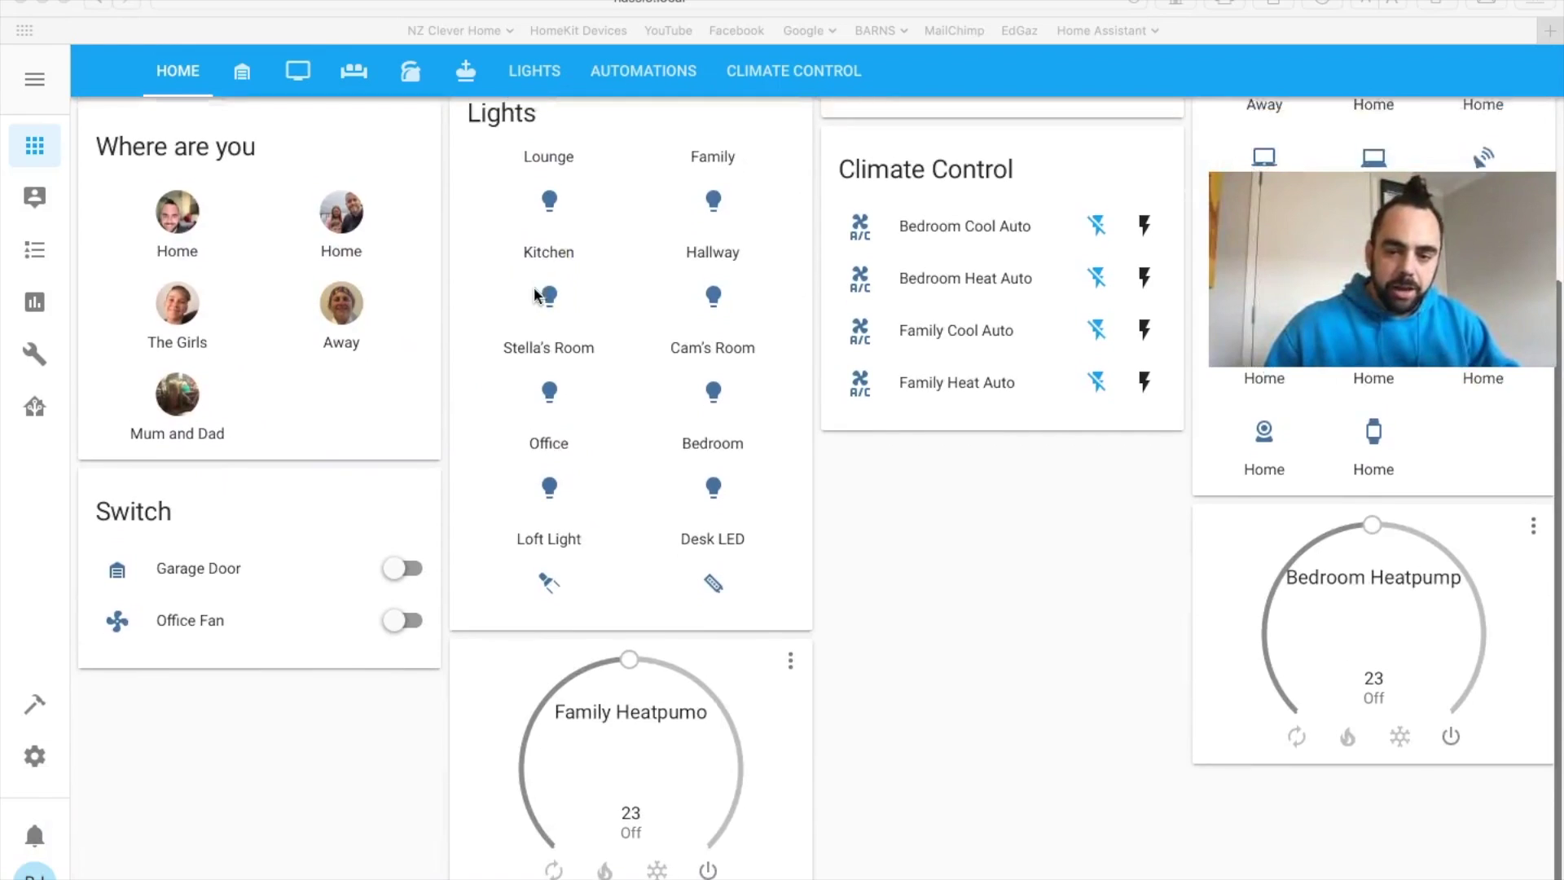
scroll(536, 295, "up", 5)
scroll(535, 293, "down", 2)
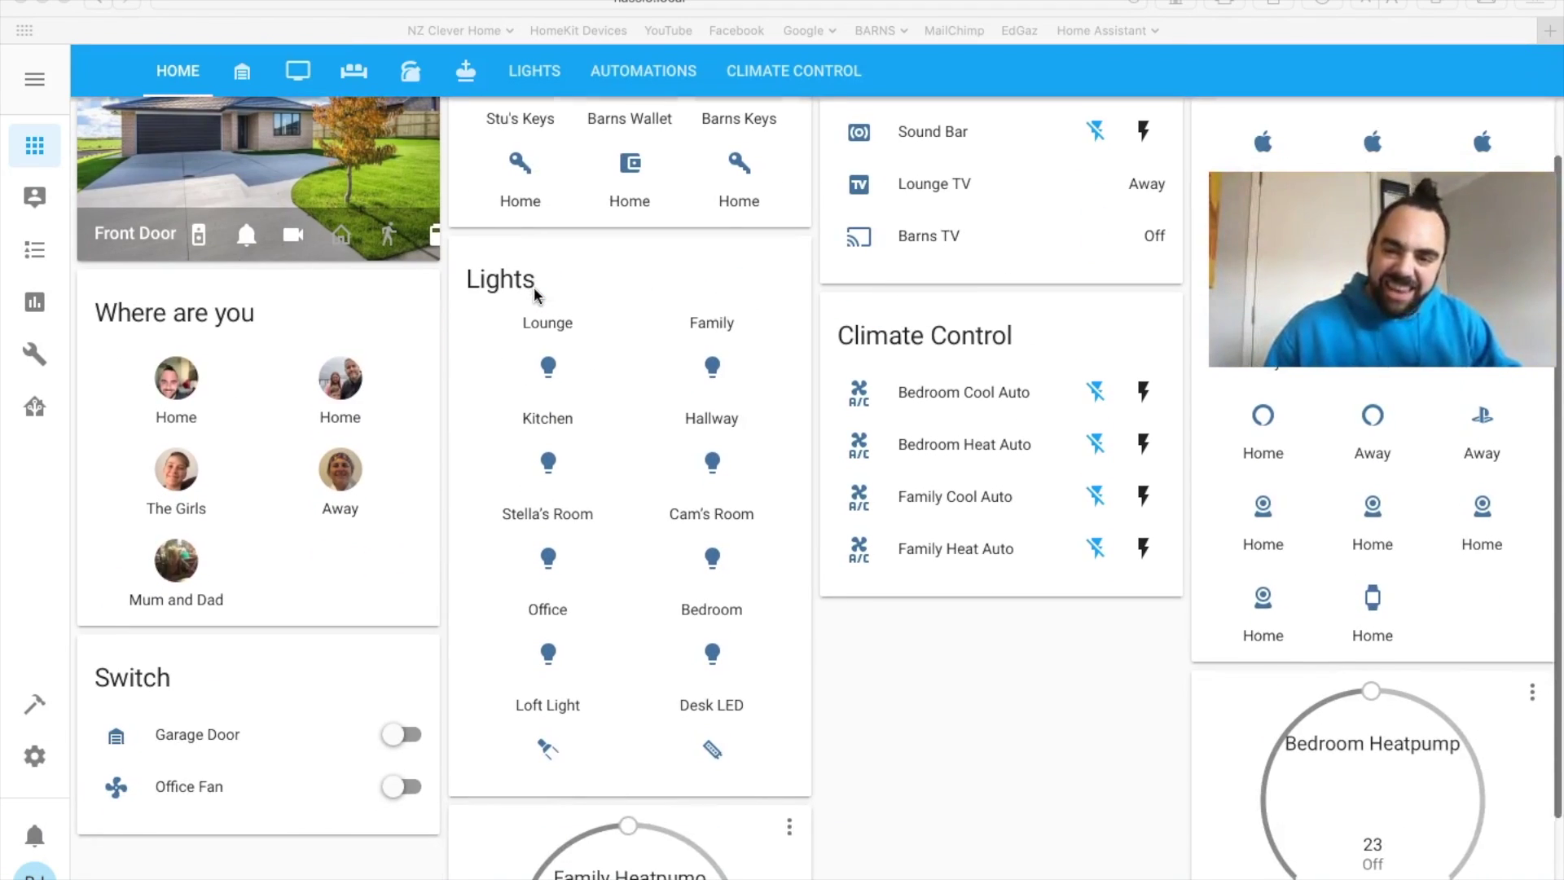
scroll(535, 287, "up", 3)
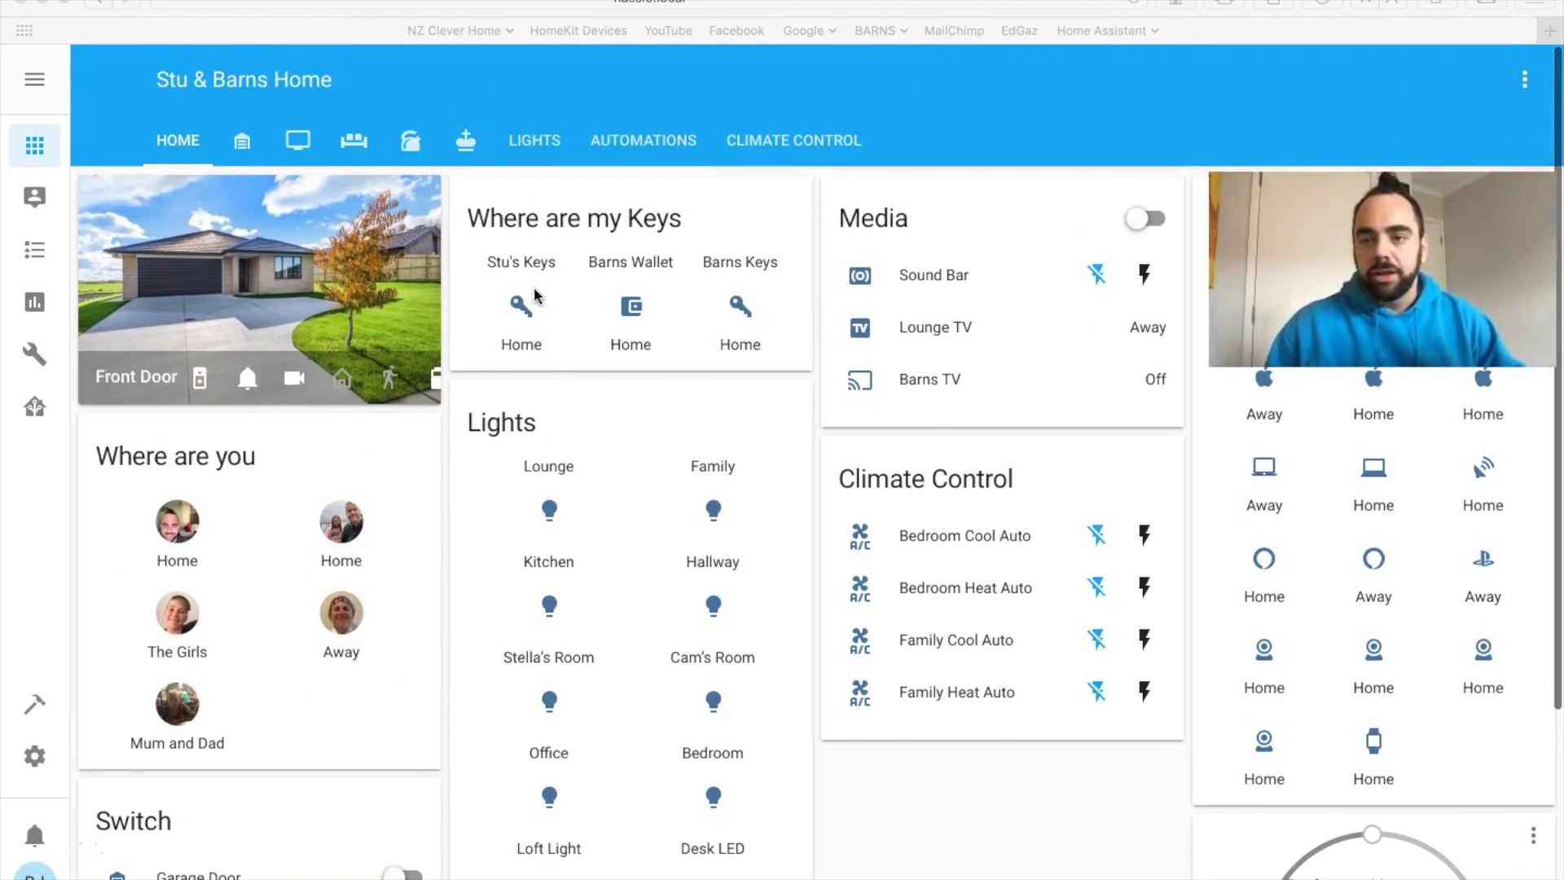
scroll(534, 287, "down", 2)
scroll(535, 287, "up", 2)
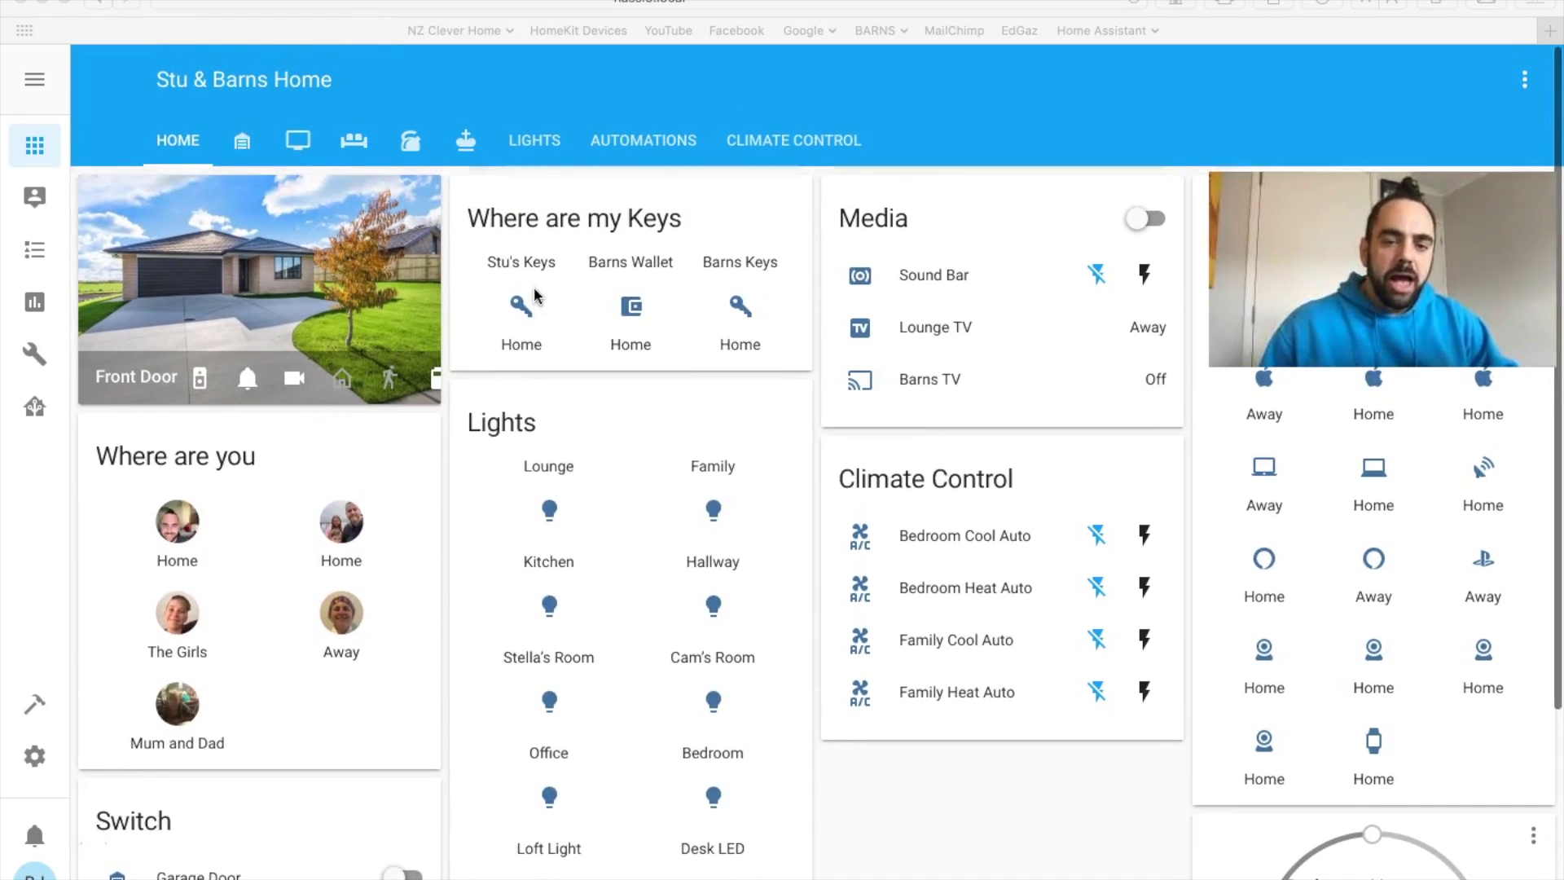
scroll(535, 287, "down", 2)
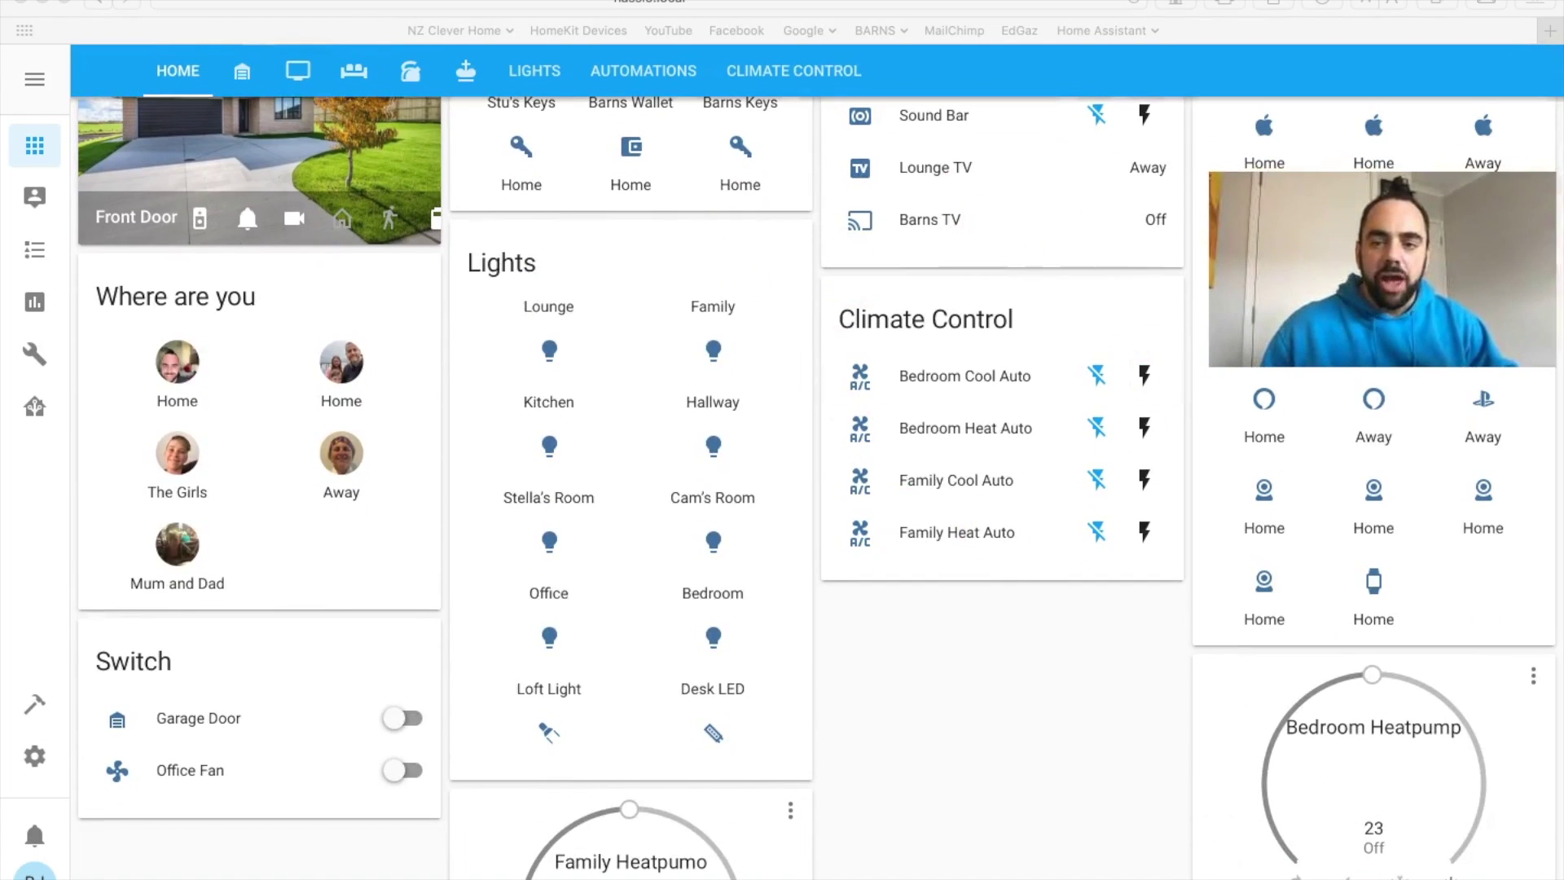
scroll(857, 509, "down", 1)
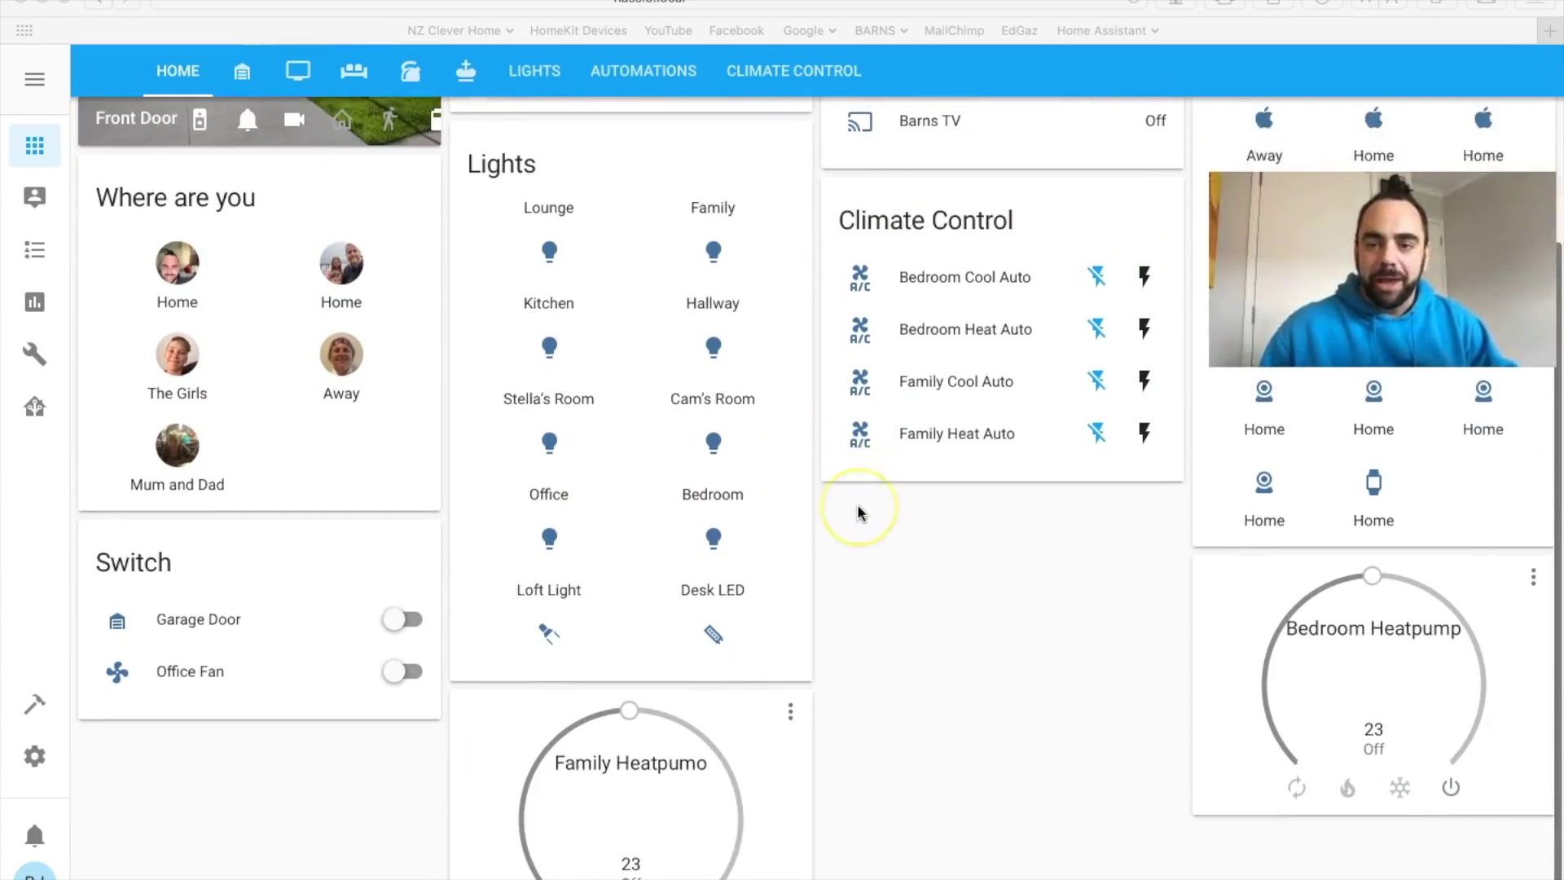
scroll(857, 506, "up", 3)
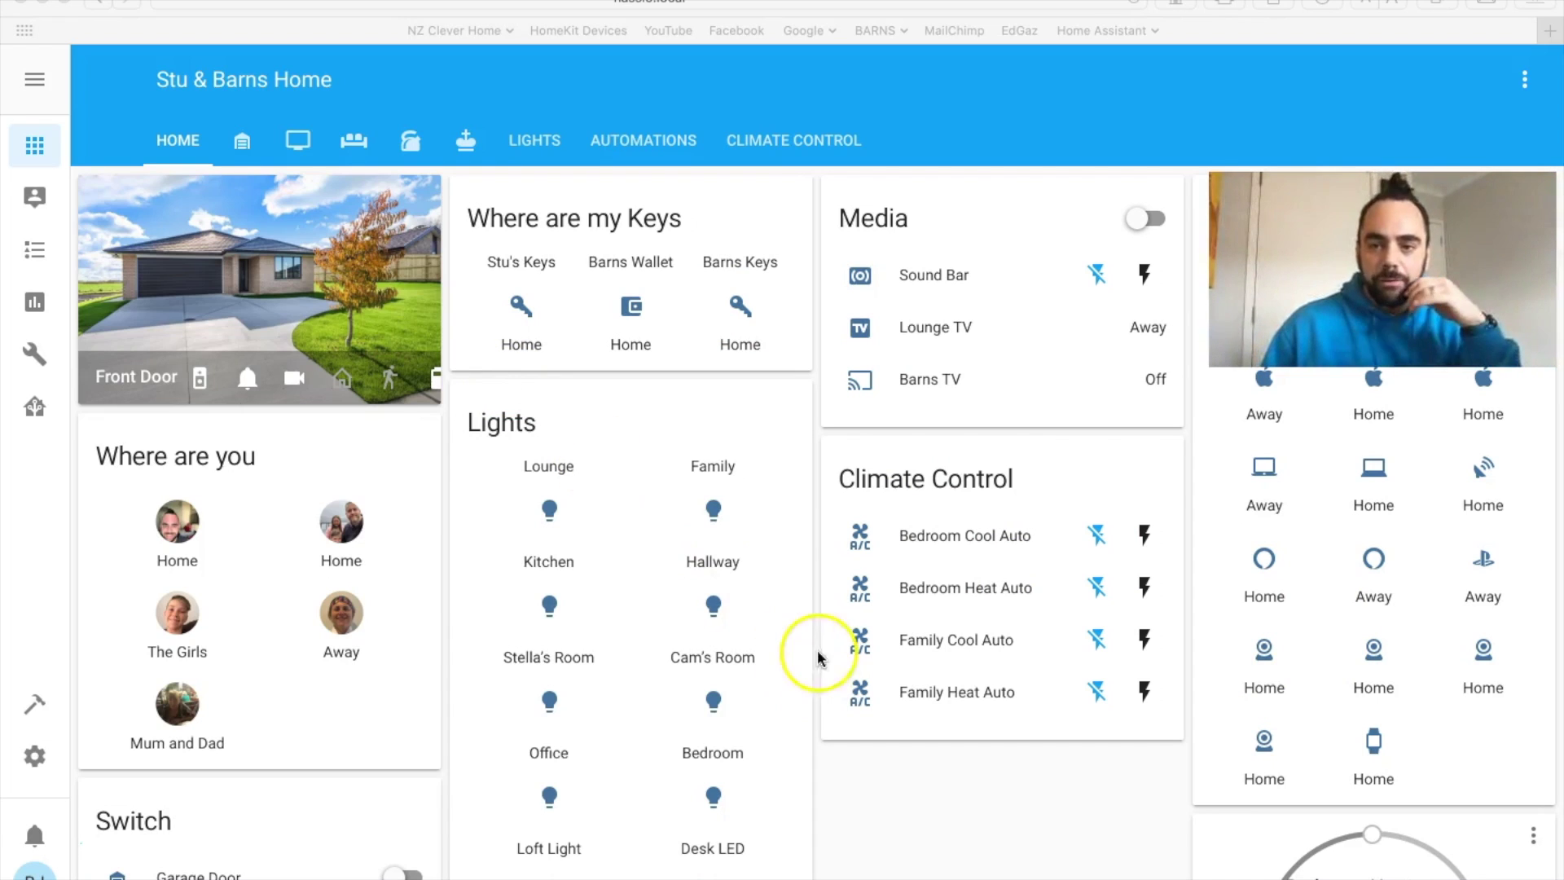
scroll(780, 500, "down", 4)
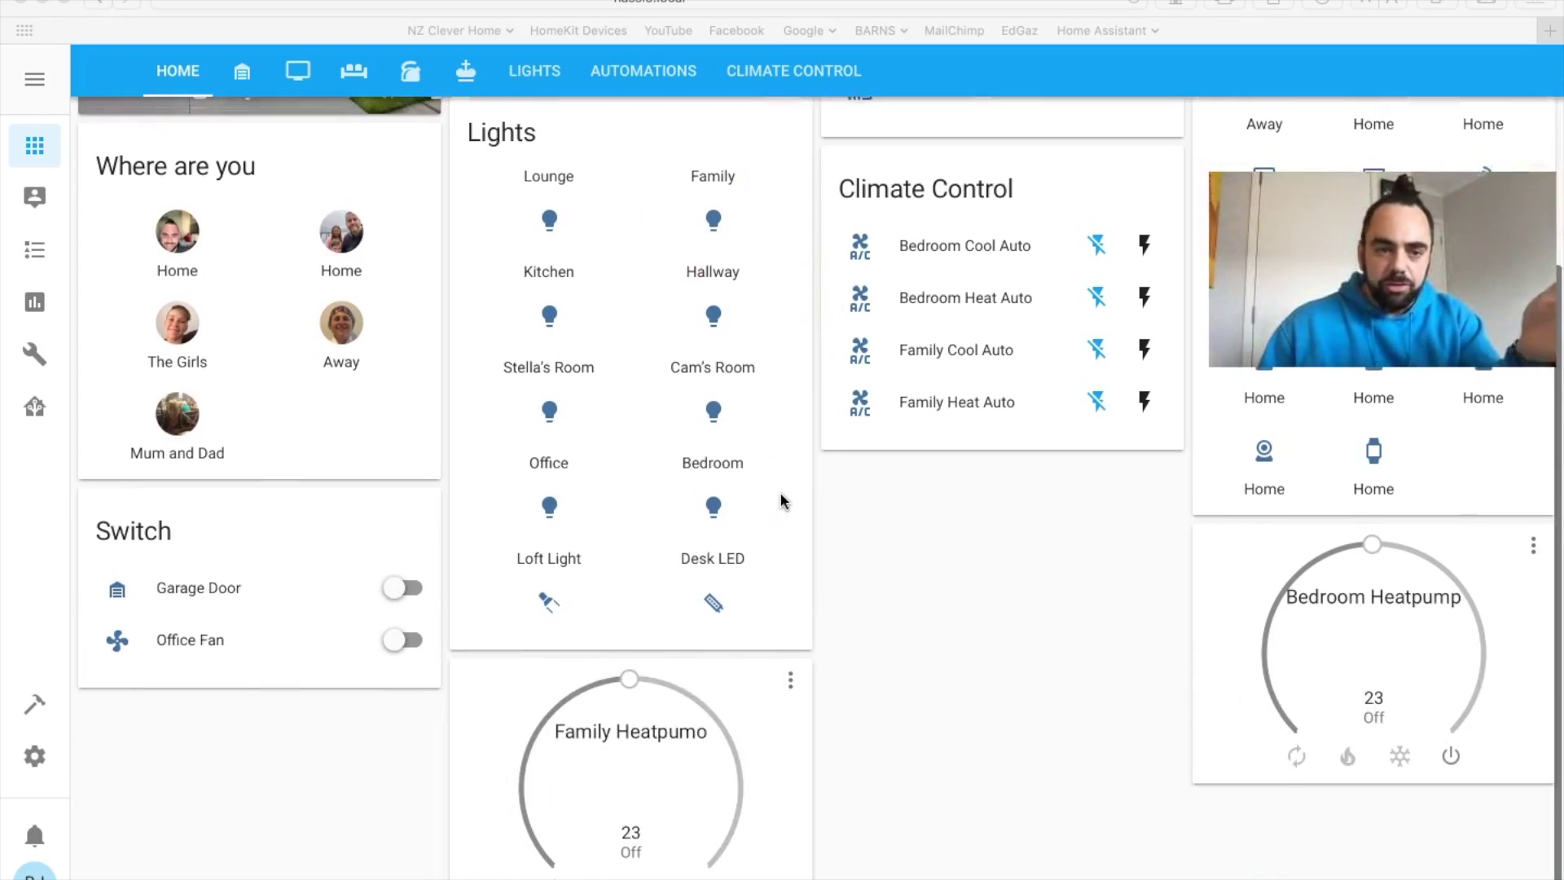
scroll(781, 500, "up", 4)
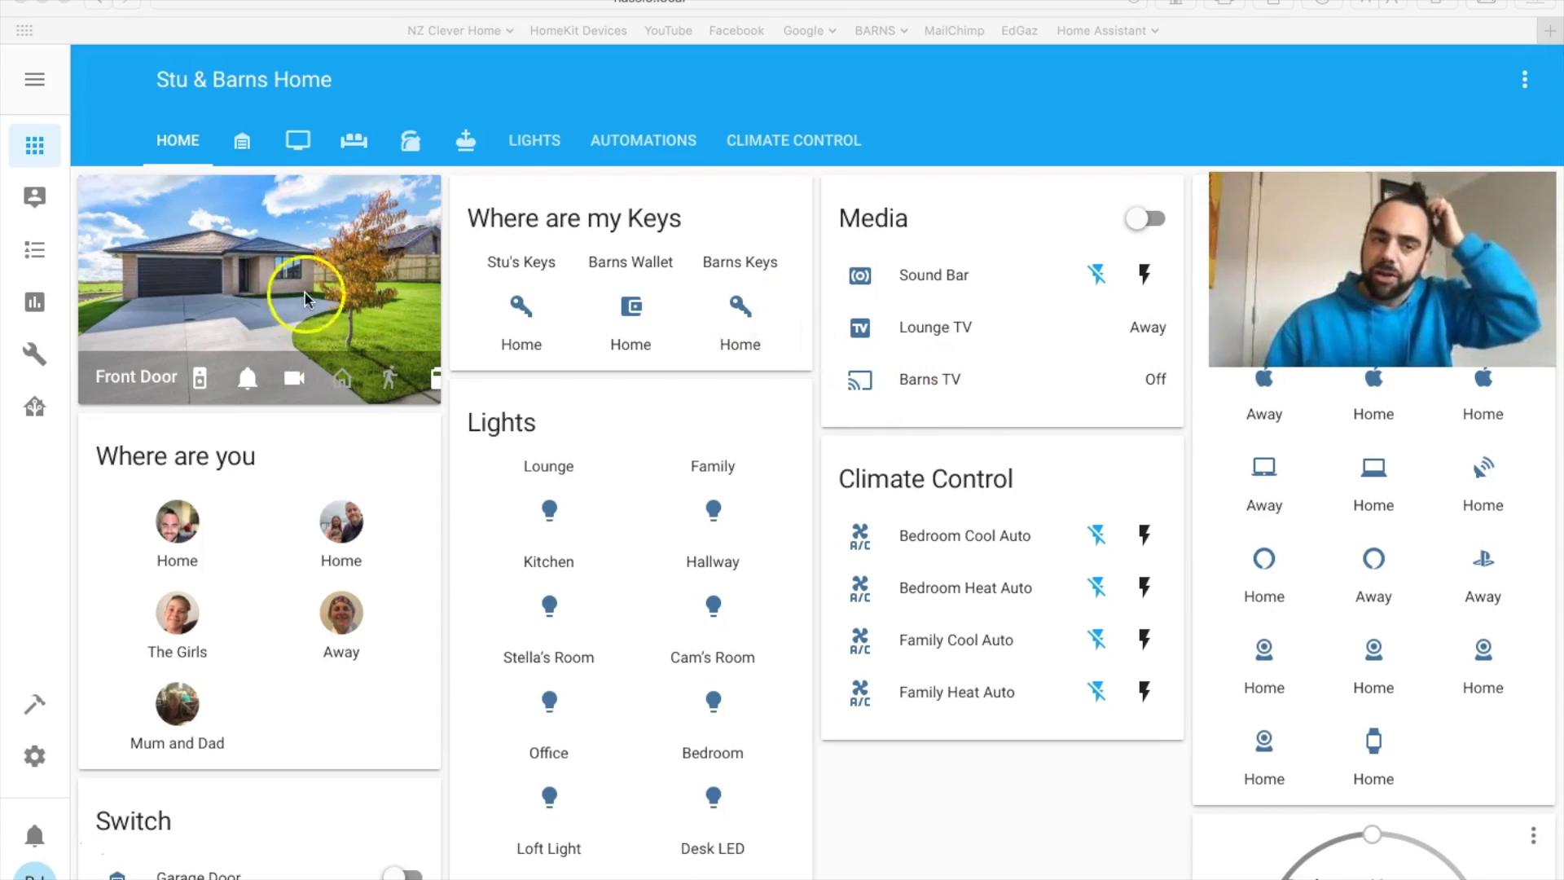
- View the details of the front door's last motion and last ding sensors
left_click(239, 274)
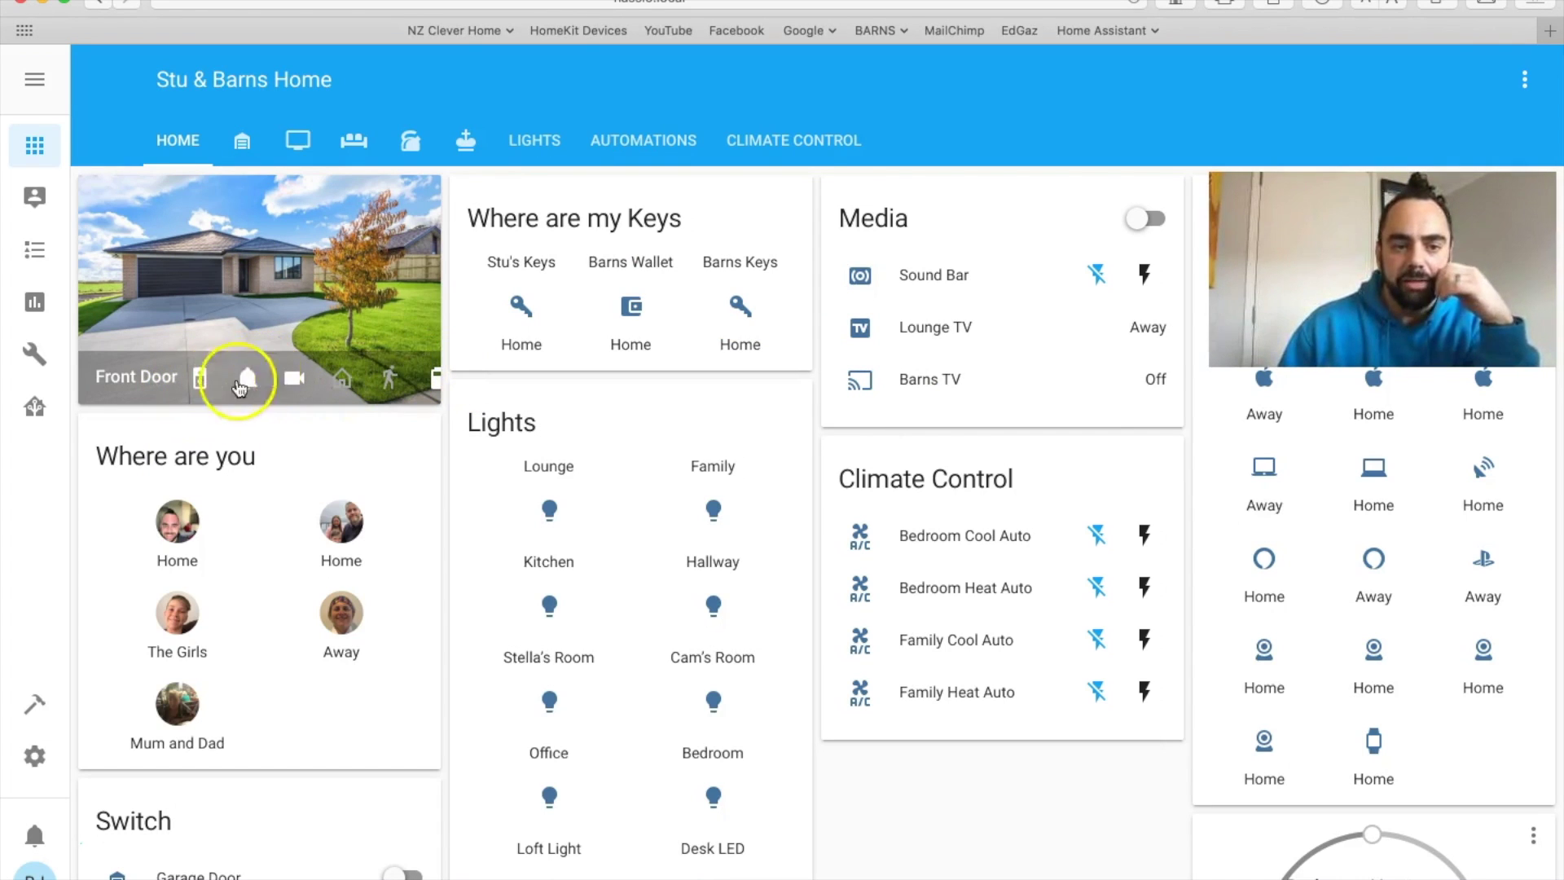
left_click(197, 386)
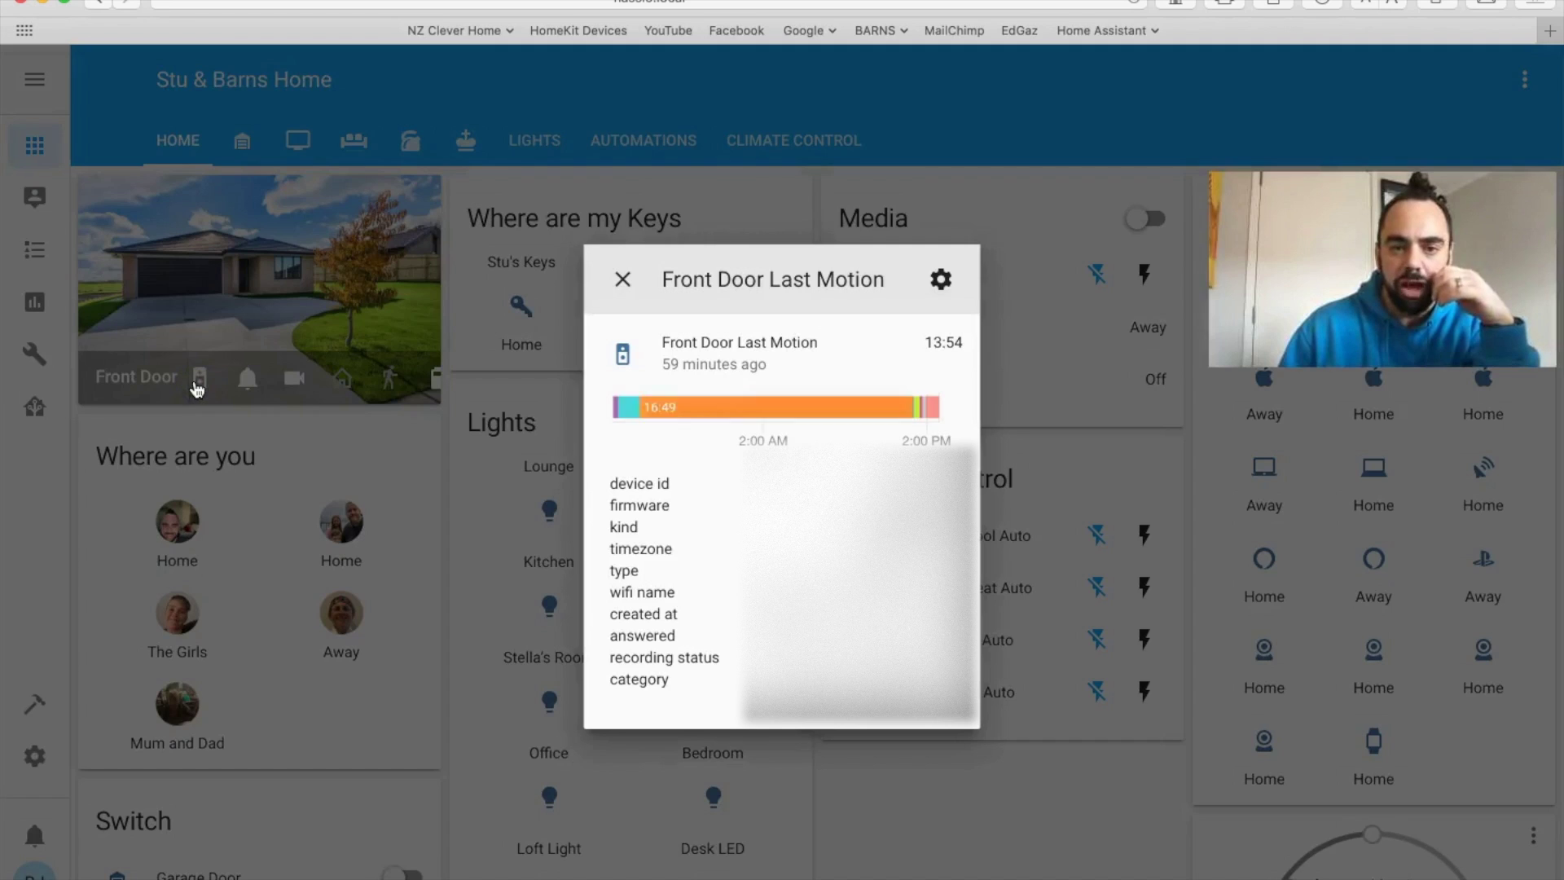
left_click(225, 326)
left_click(248, 379)
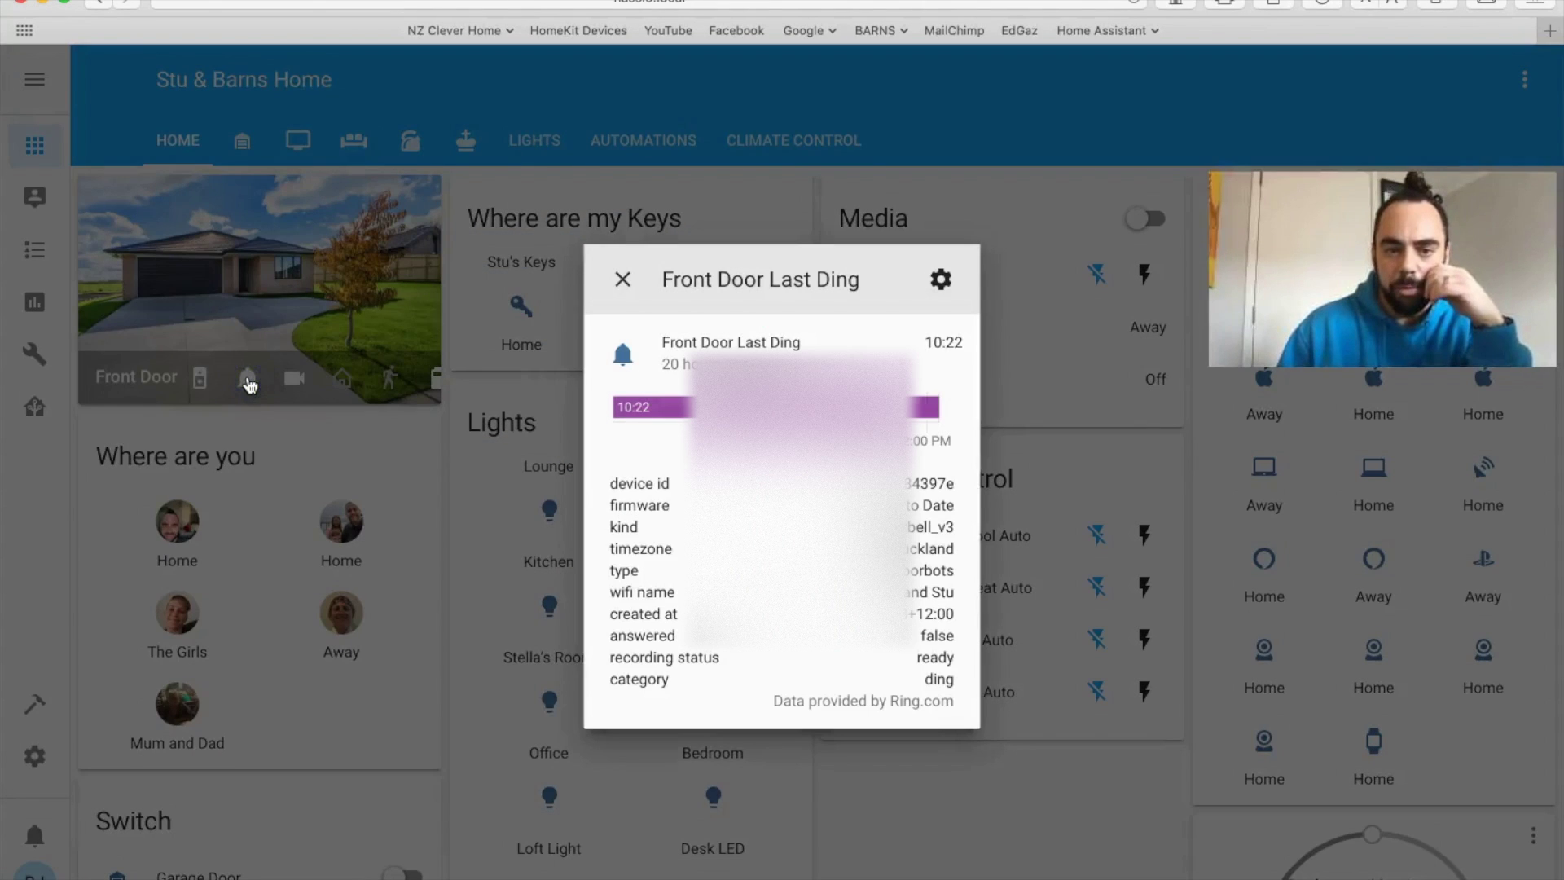
left_click(230, 298)
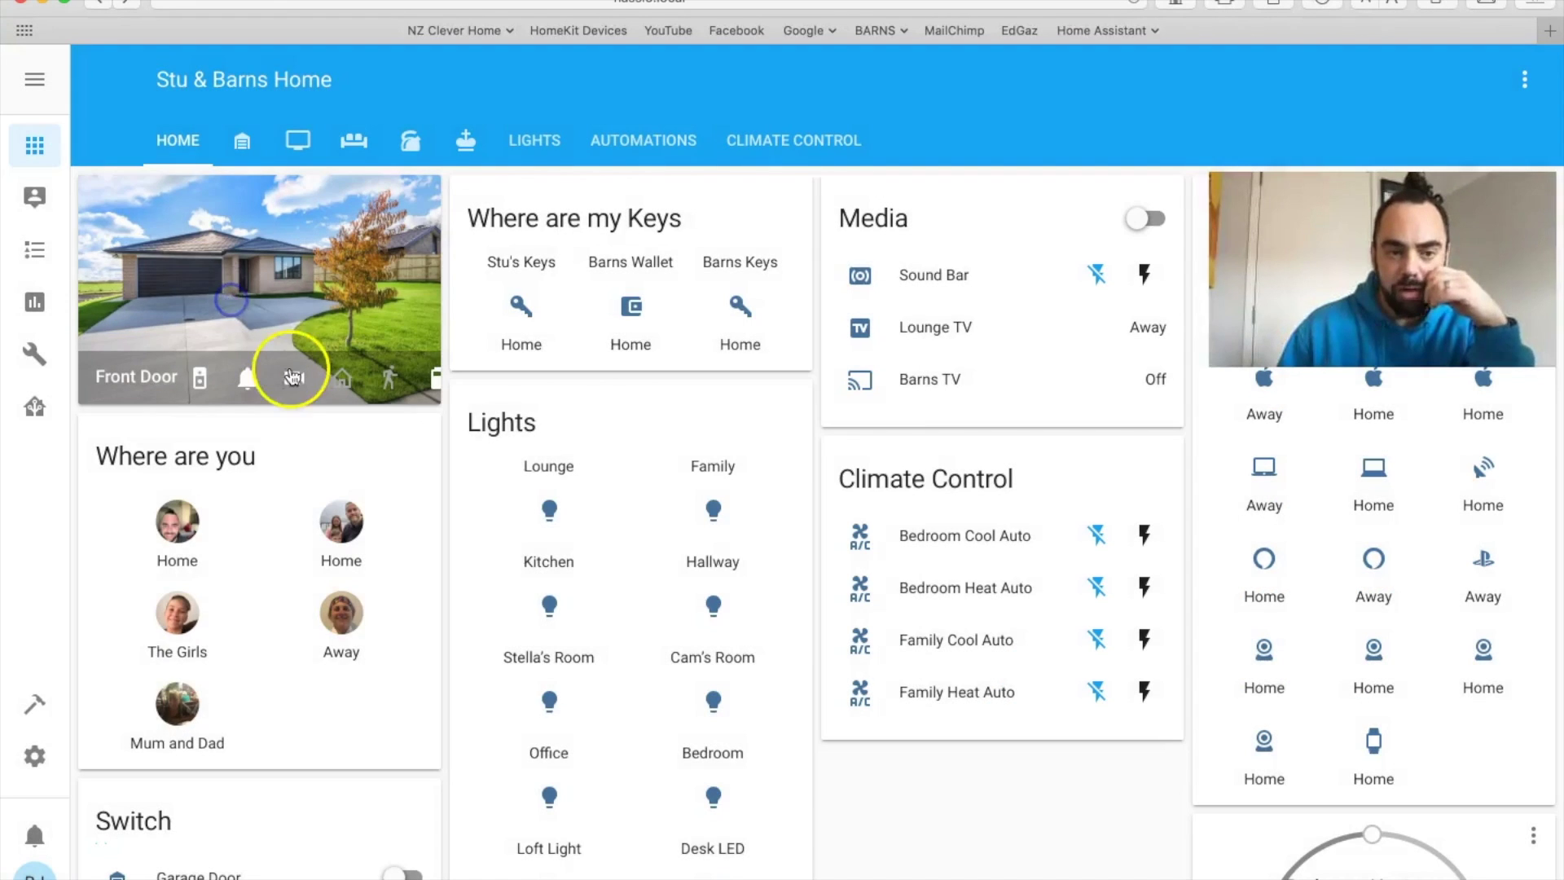
- View the front door camera image and the front door battery's history
left_click(294, 377)
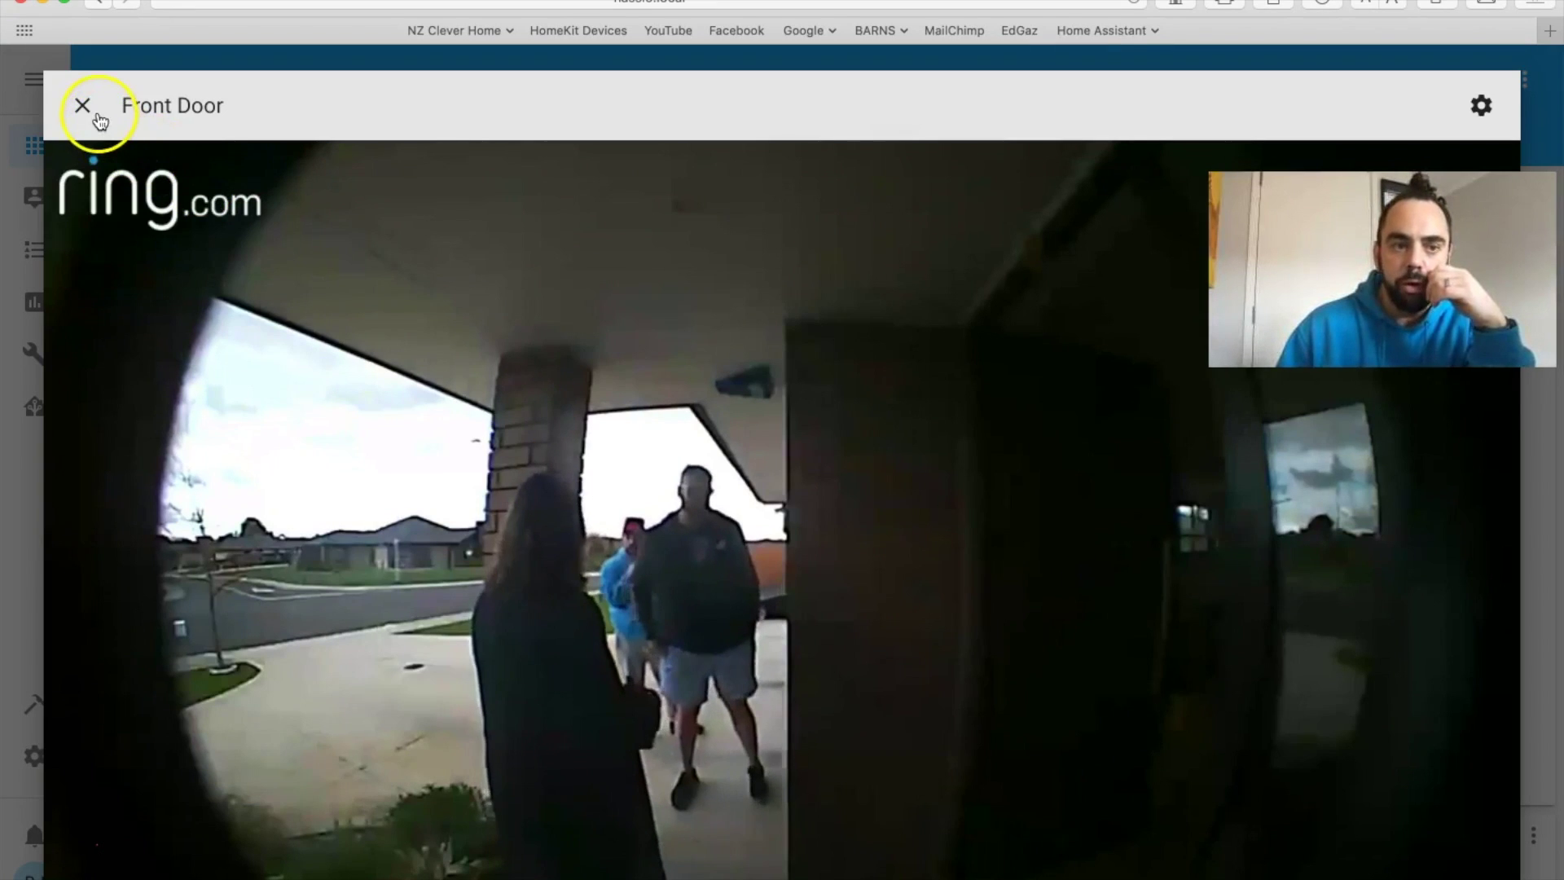
left_click(87, 109)
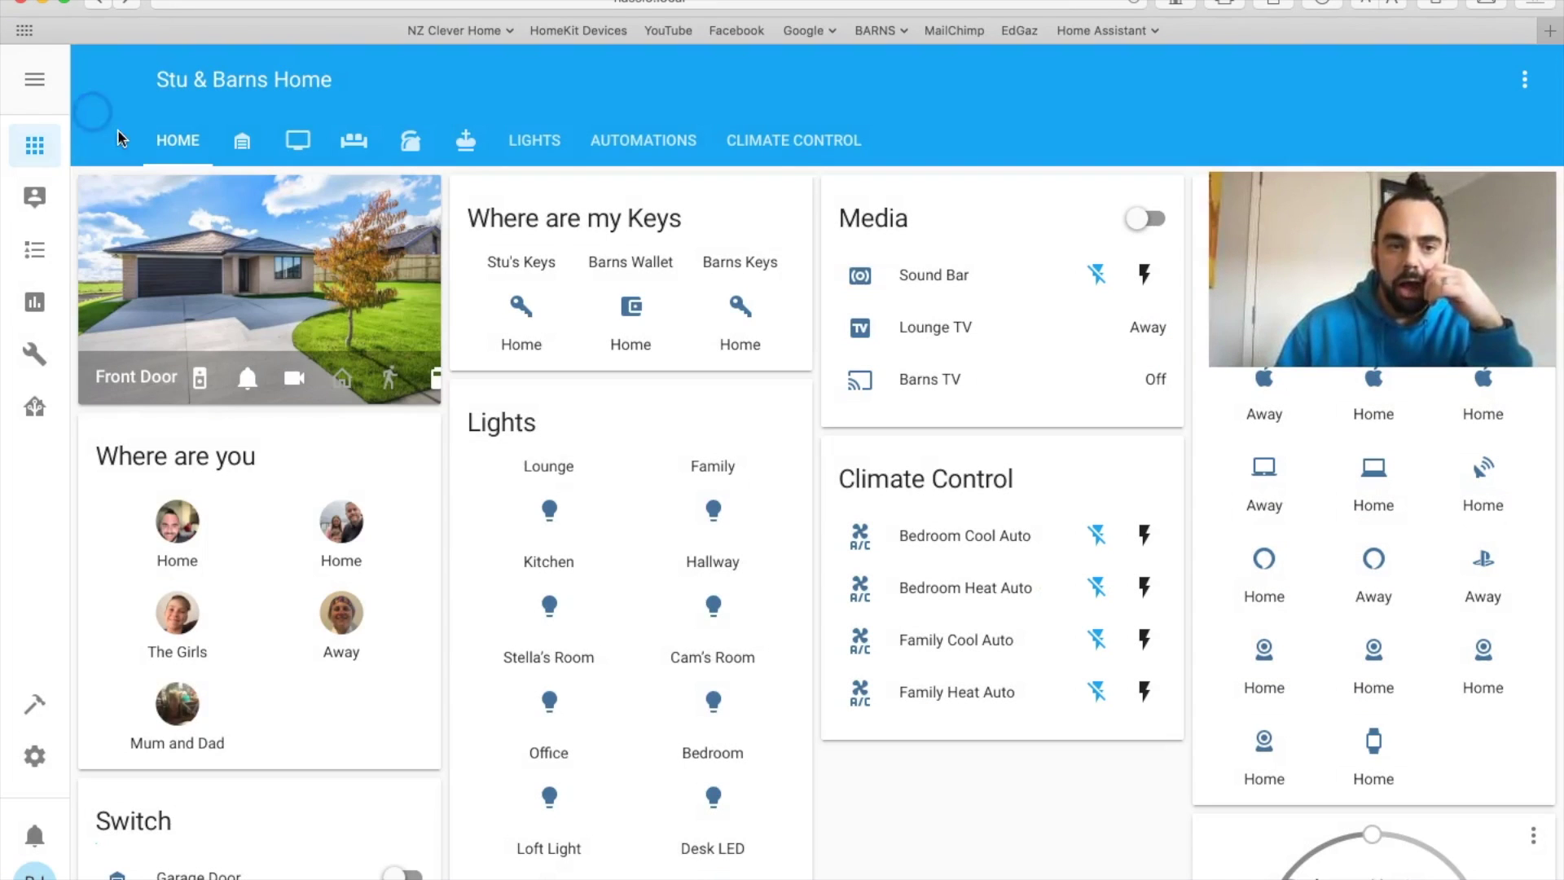
left_click(392, 378)
left_click(419, 377)
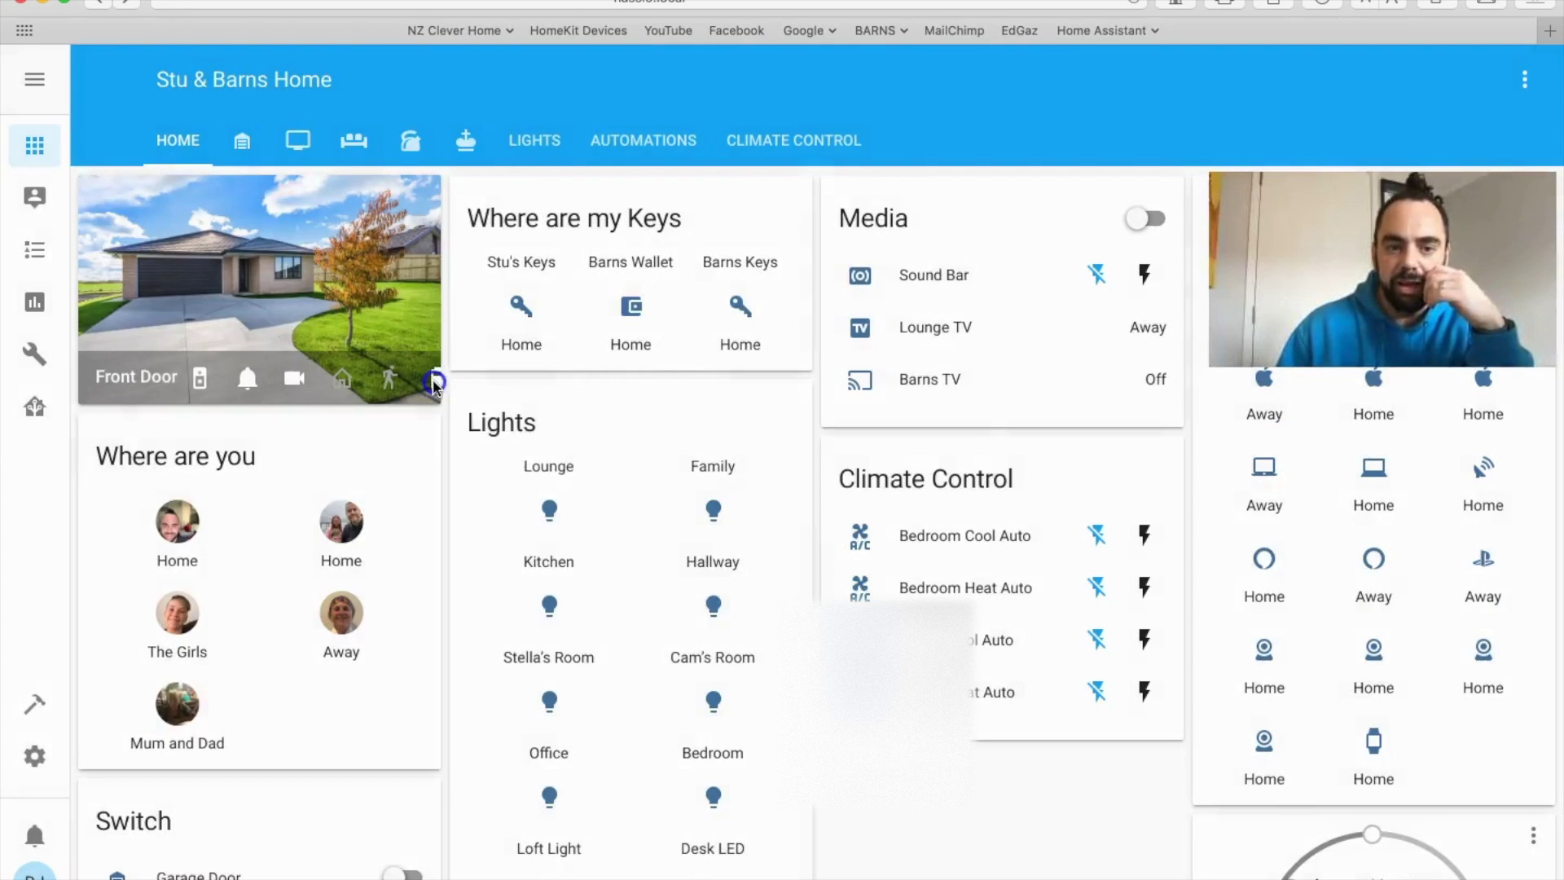
left_click(435, 382)
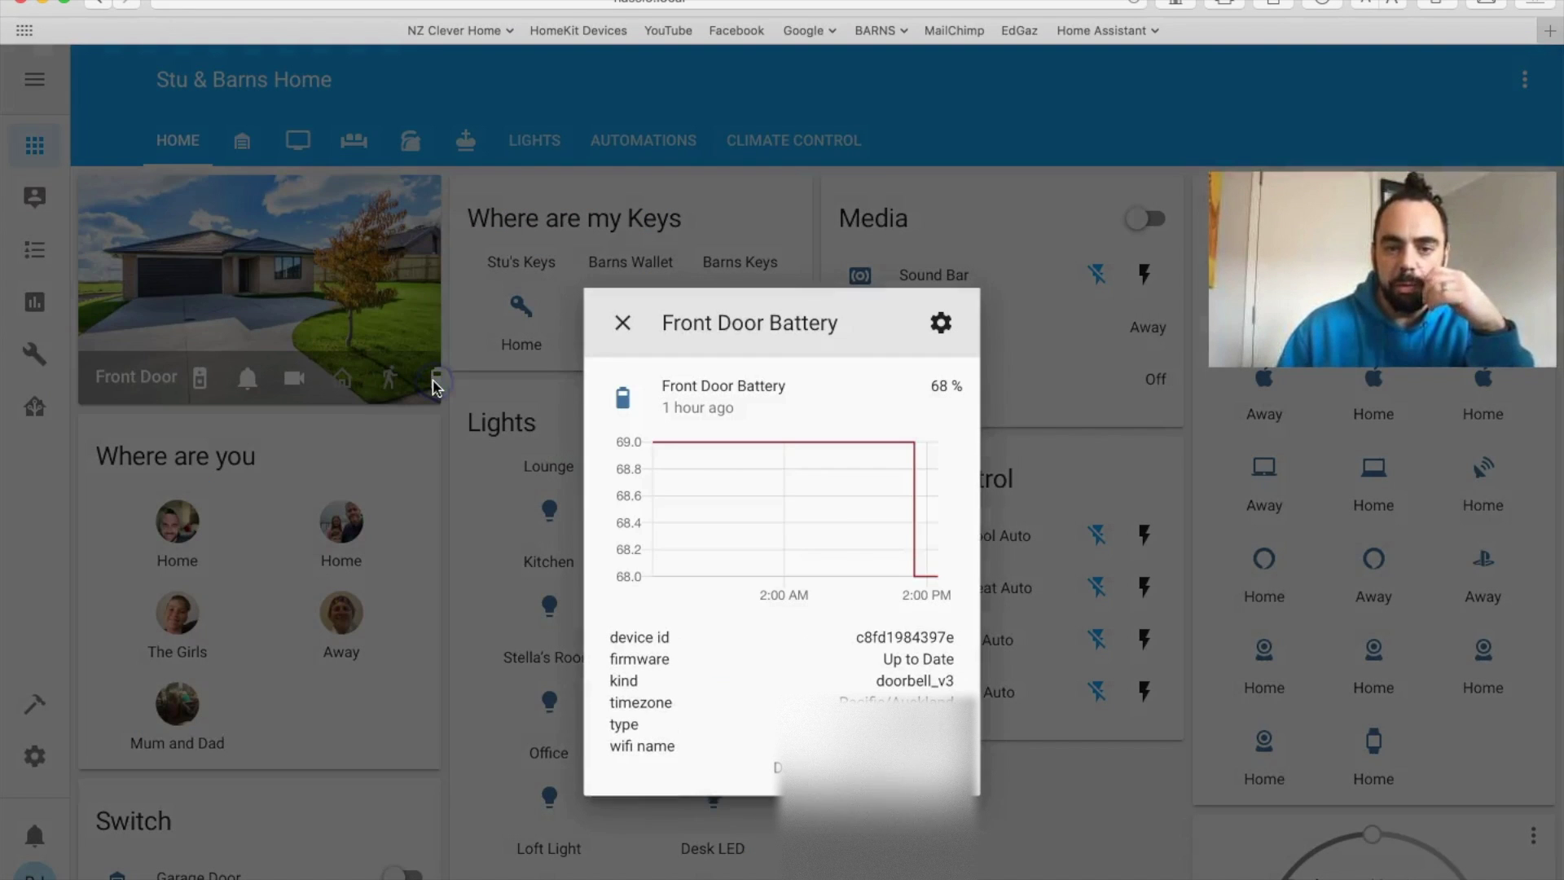
left_click(422, 381)
left_click(360, 355)
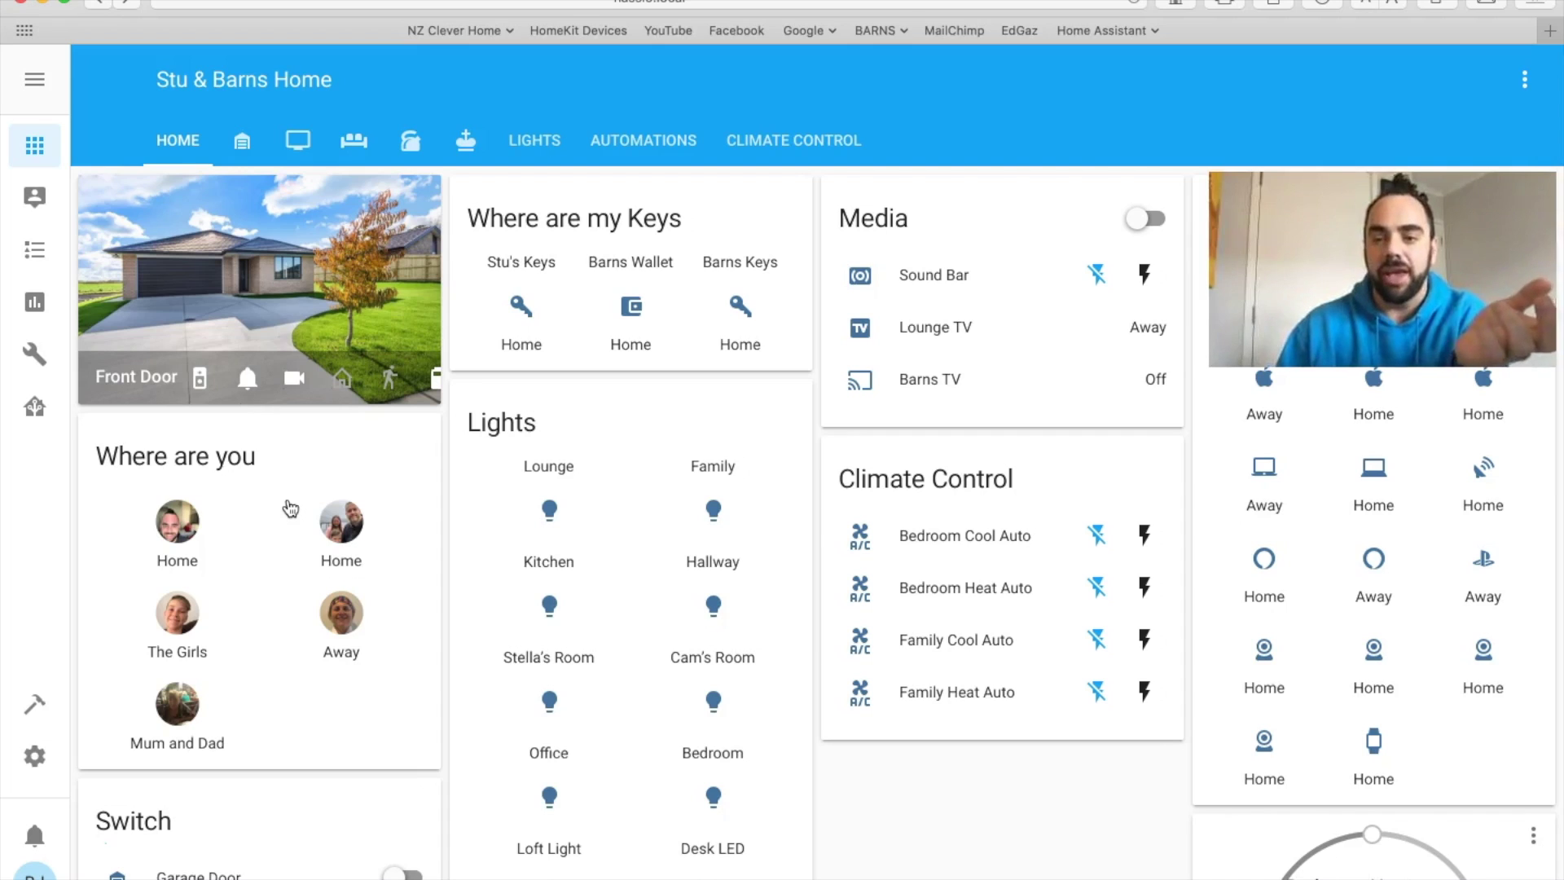
- View the location map and return to the overview dashboard
scroll(290, 507, "down", 3)
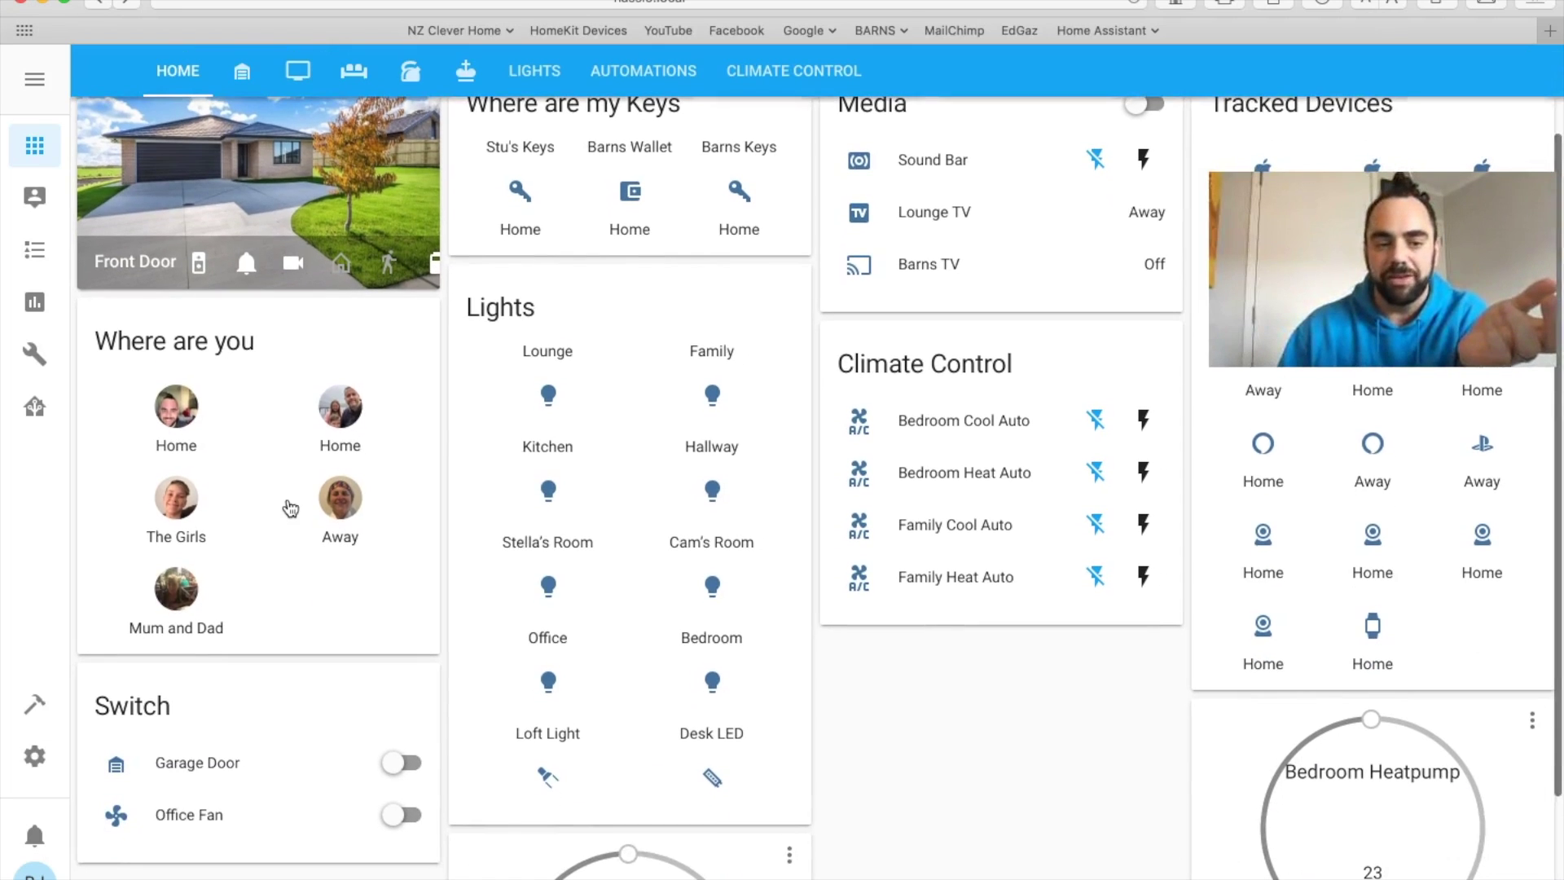
left_click(33, 199)
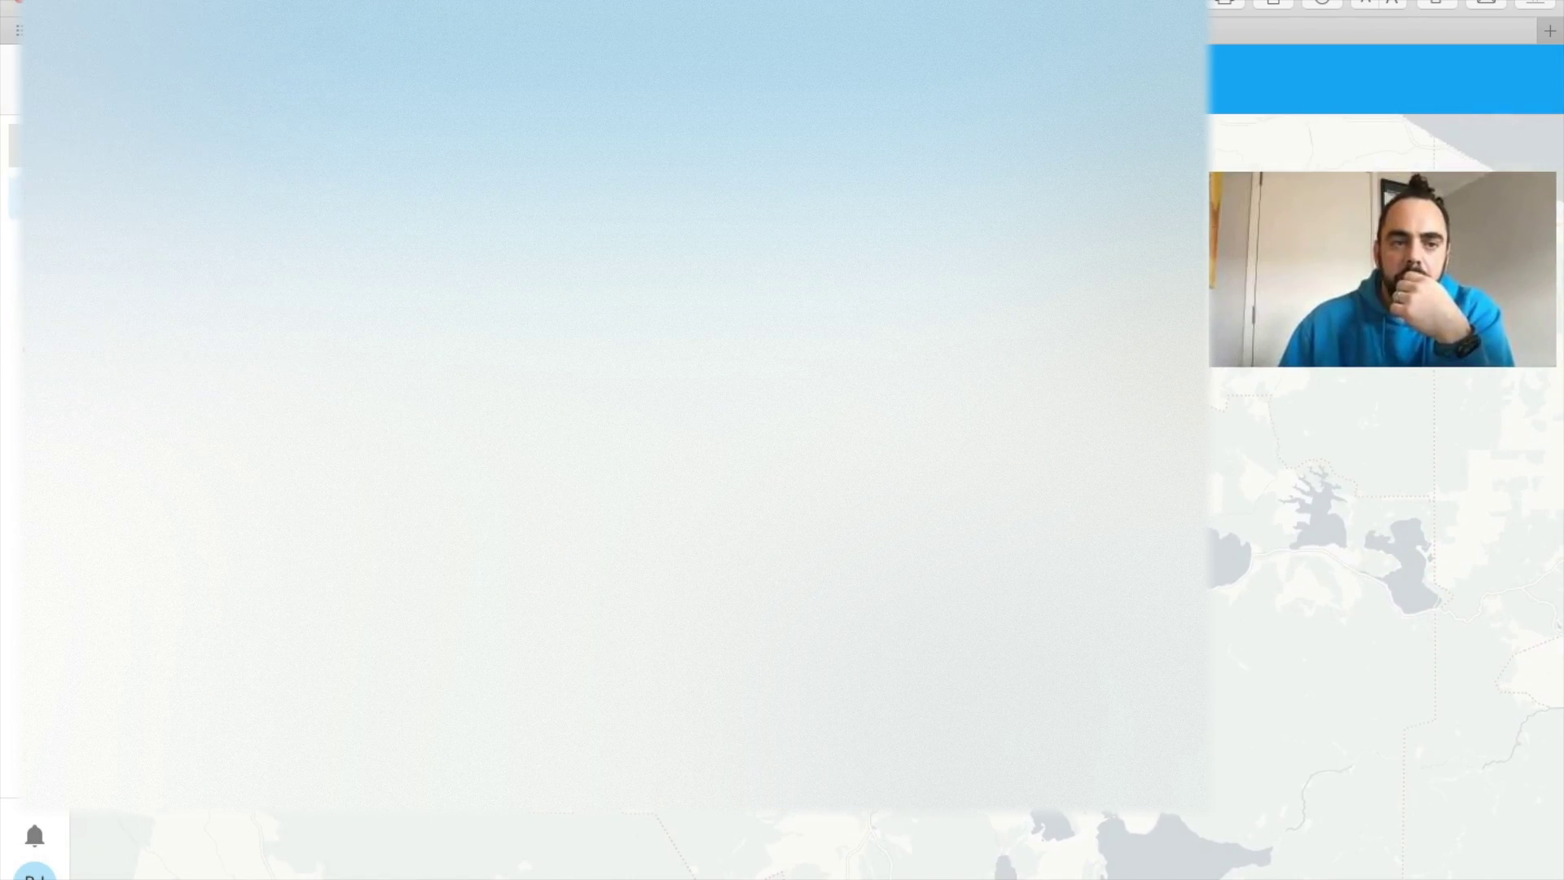
left_click(34, 145)
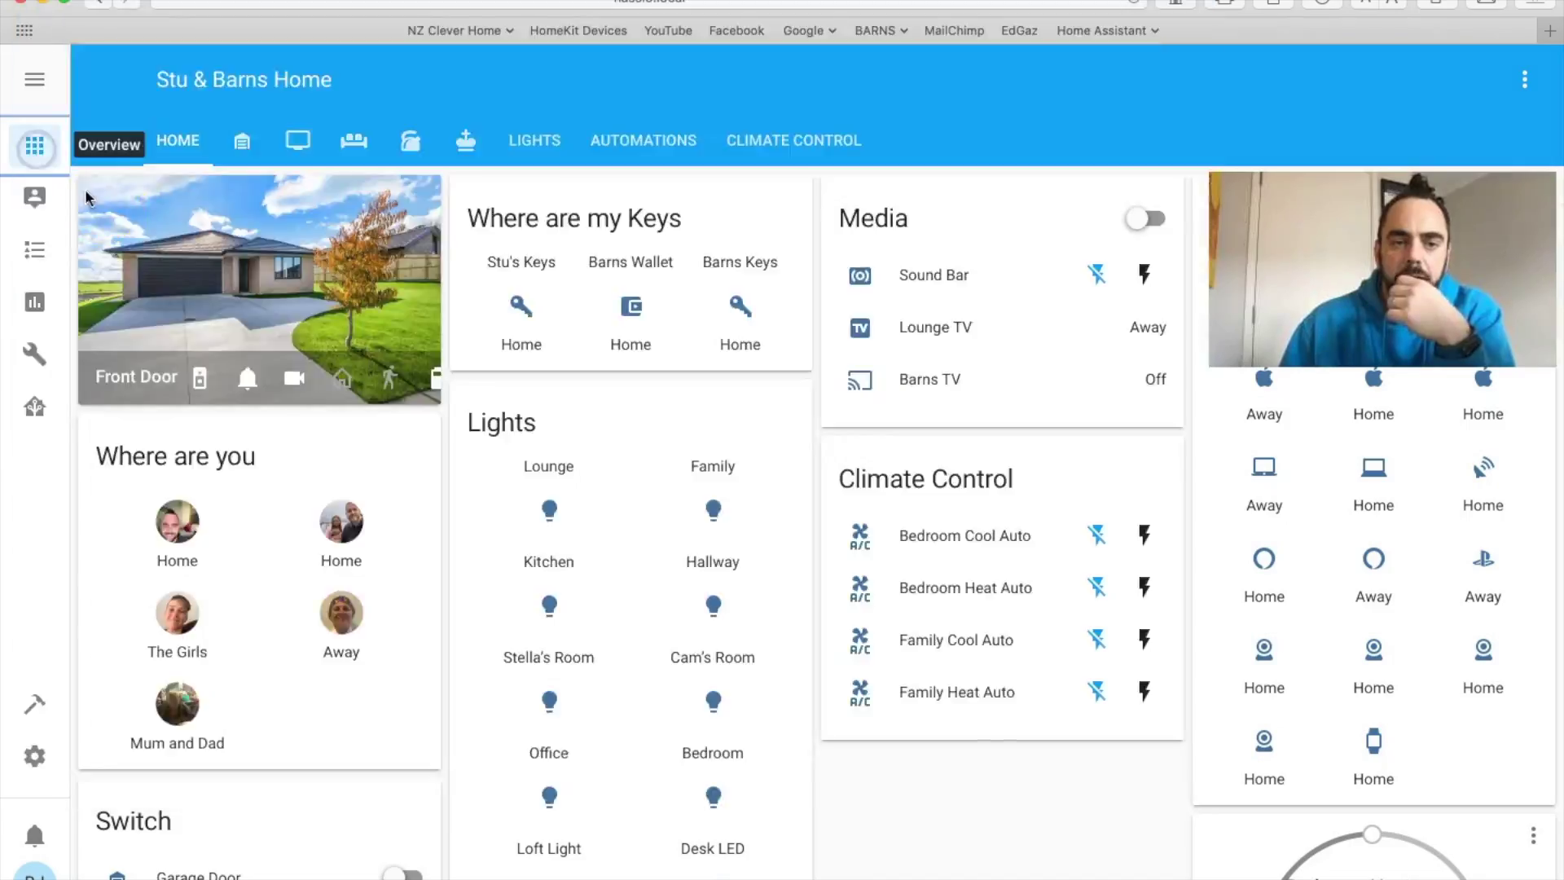
- Look through the full list of lights in the dashboard's Lights view and return to the Home view
left_click(540, 245)
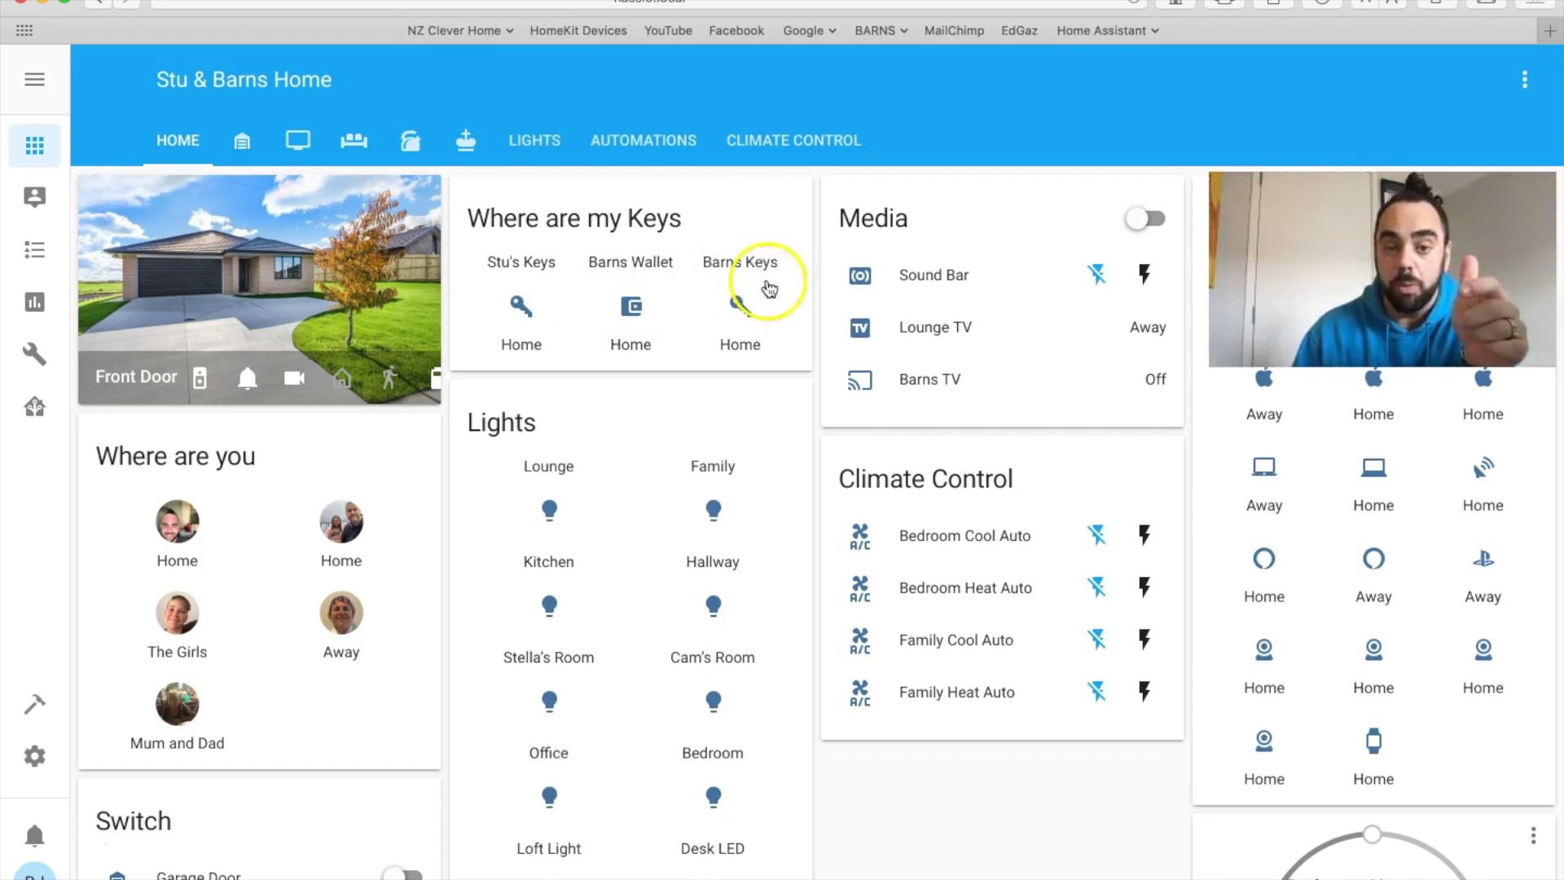
scroll(684, 485, "down", 3)
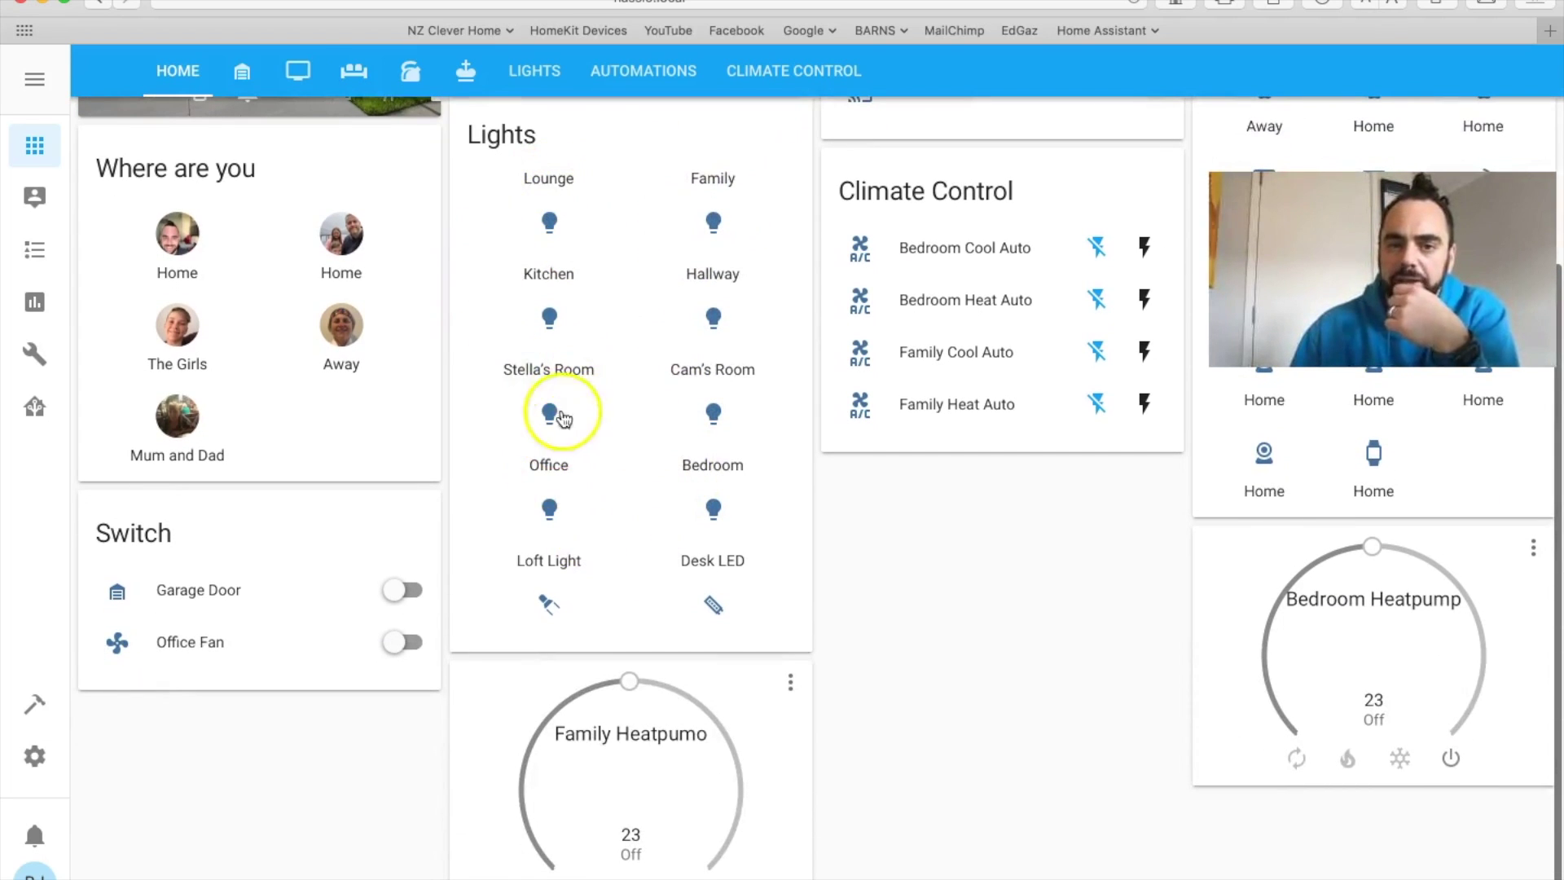
left_click(535, 88)
scroll(916, 538, "up", 3)
scroll(916, 537, "down", 7)
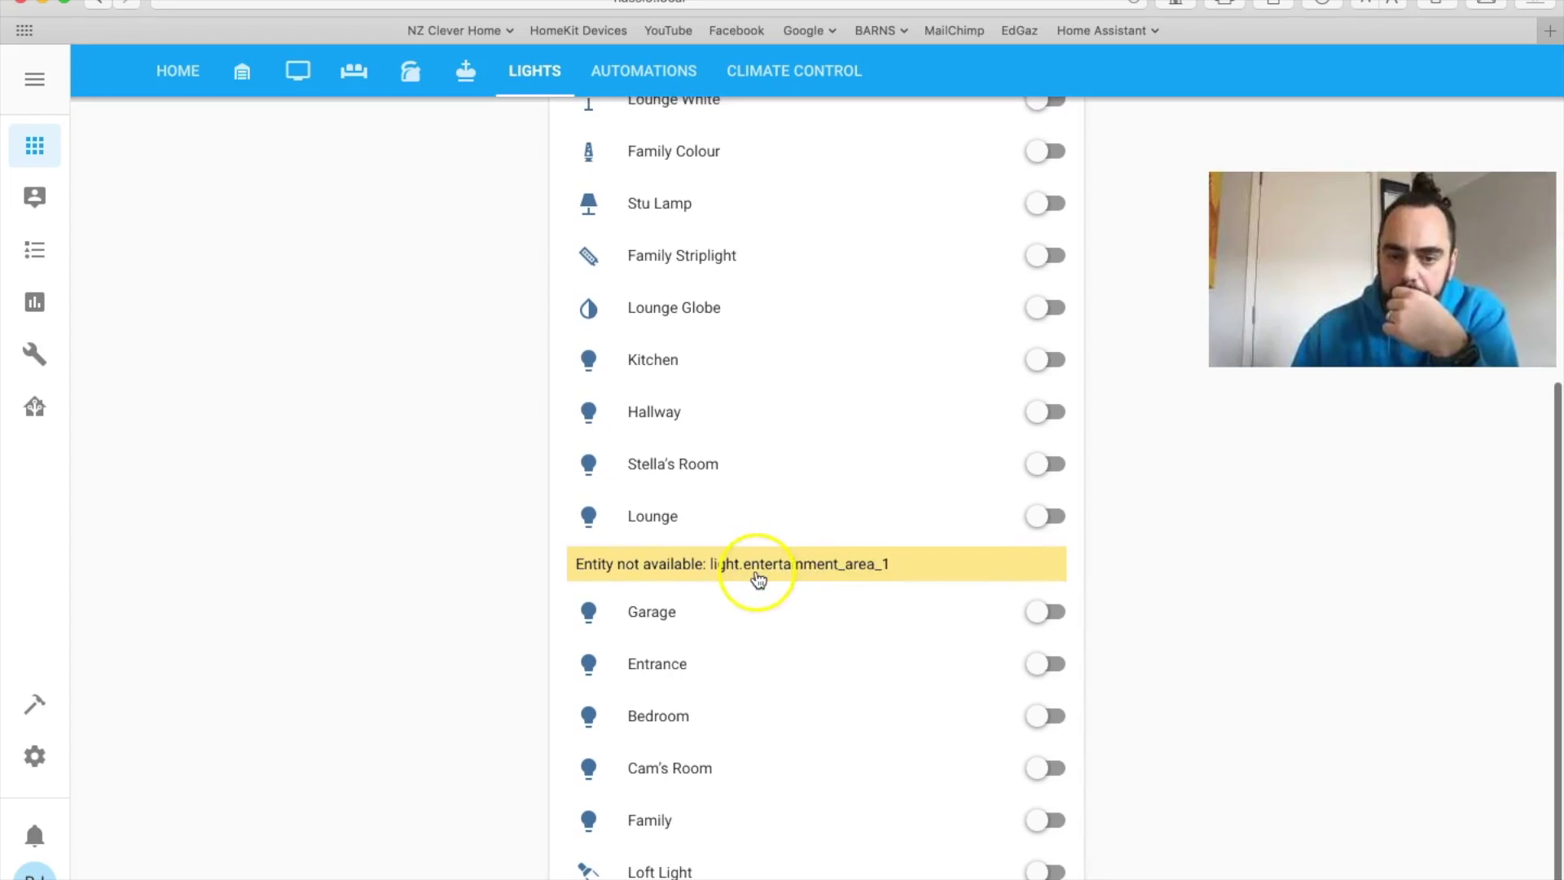
scroll(756, 579, "up", 7)
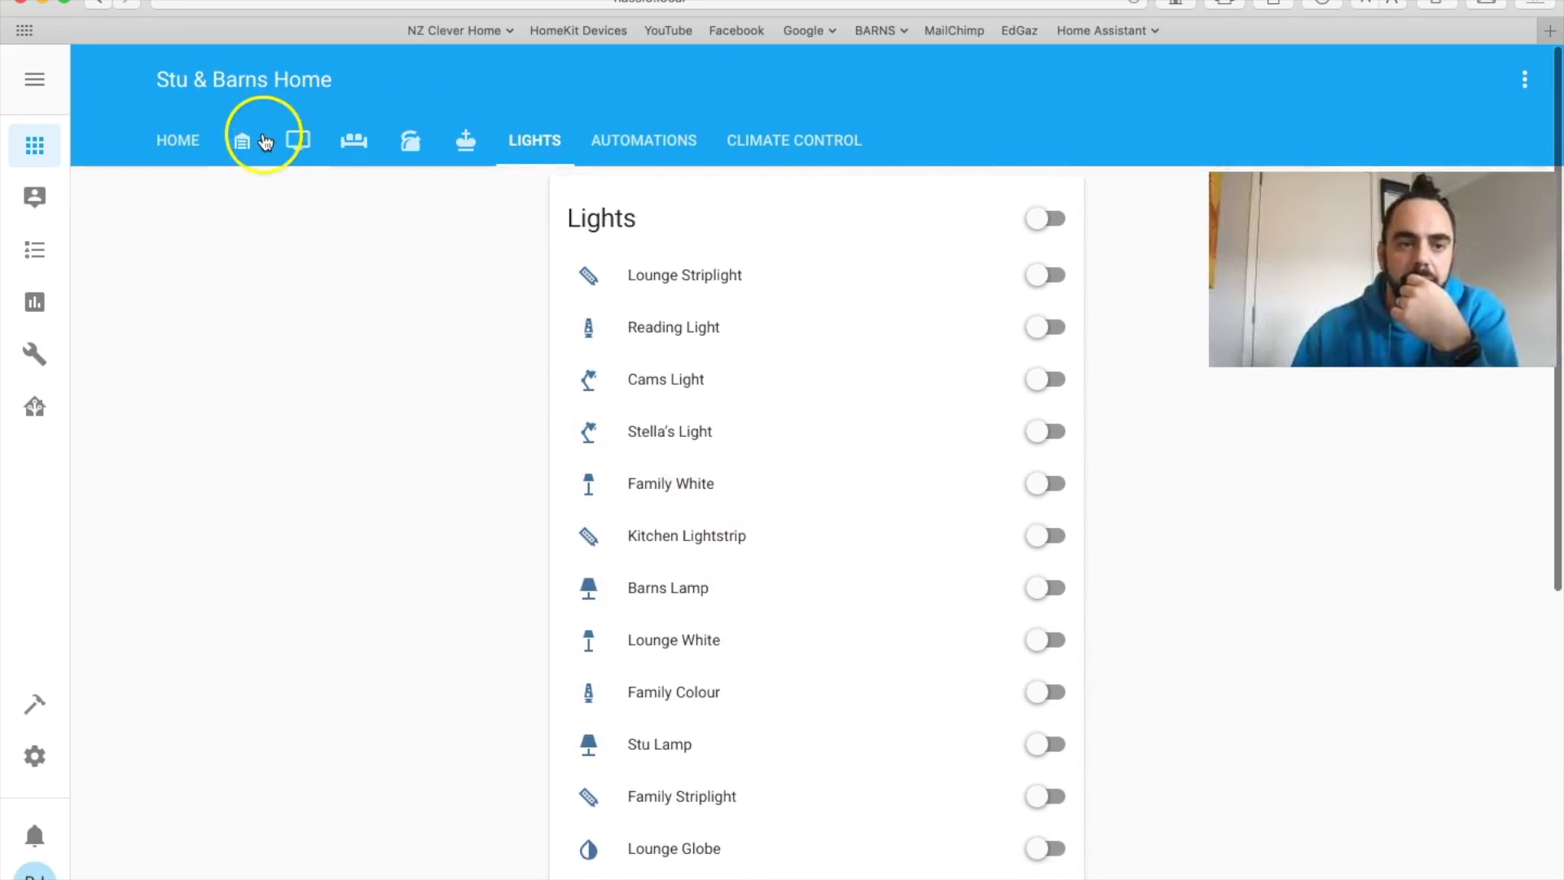
left_click(177, 140)
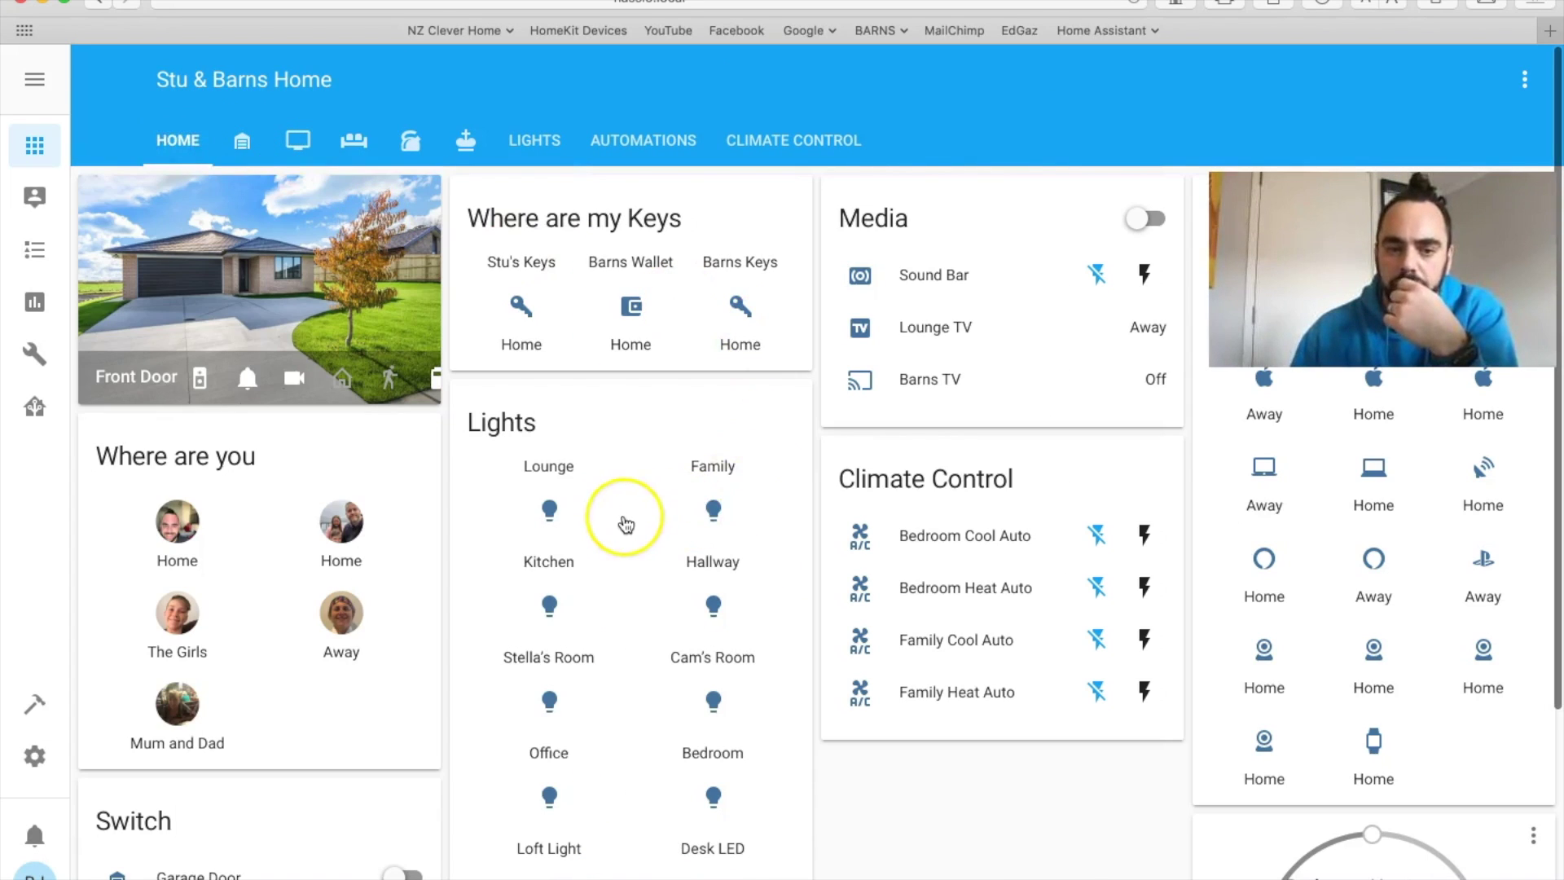
- Toggle the Office light twice from the home dashboard's Lights card
scroll(624, 522, "down", 2)
scroll(625, 523, "down", 2)
scroll(626, 524, "down", 1)
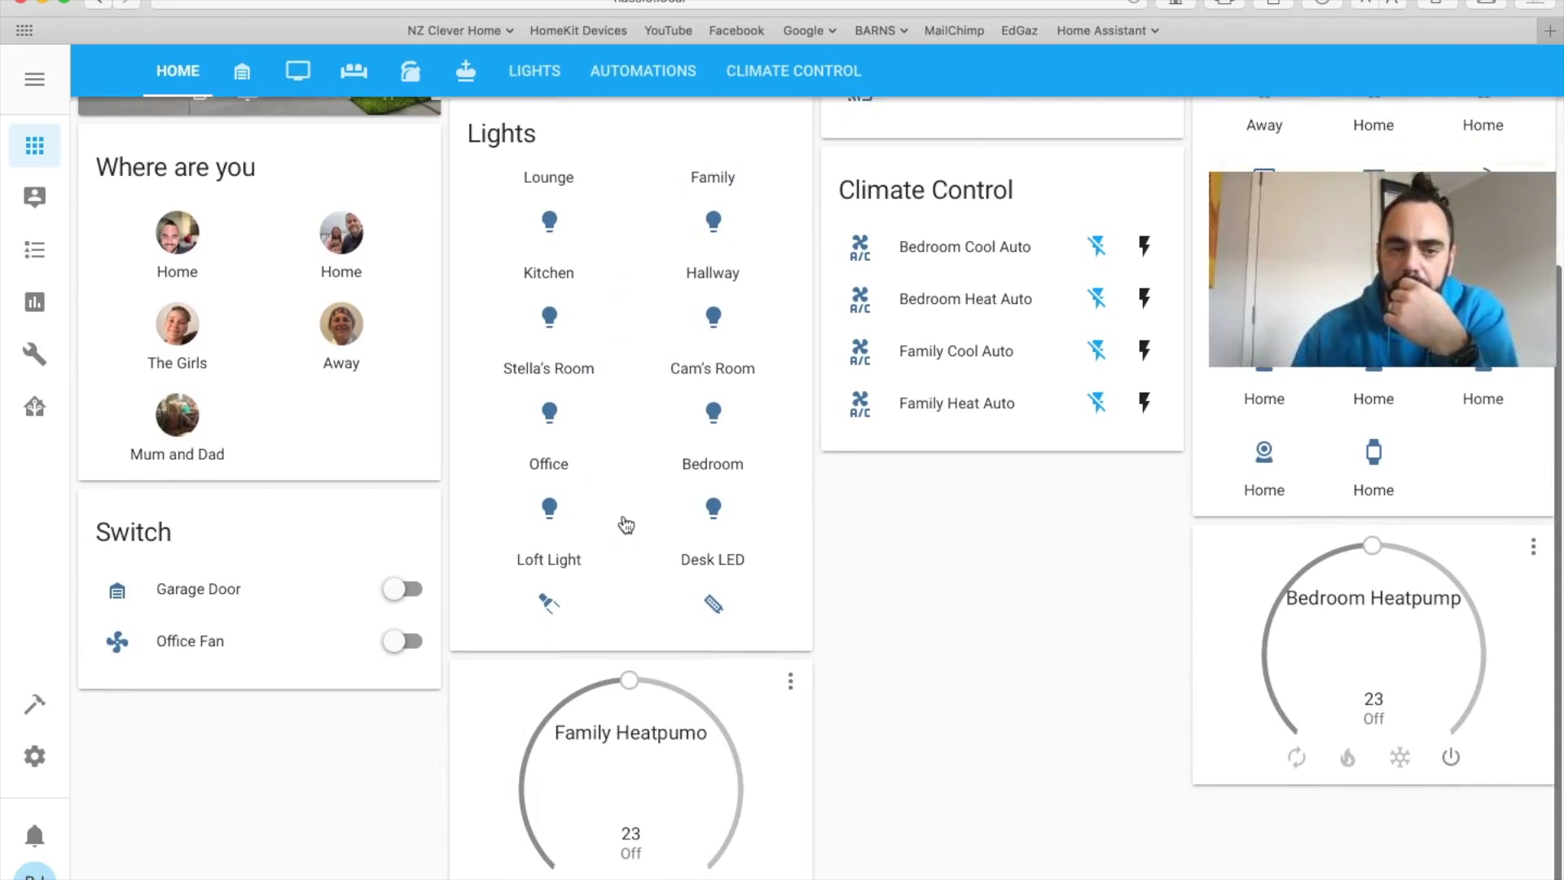
left_click(557, 508)
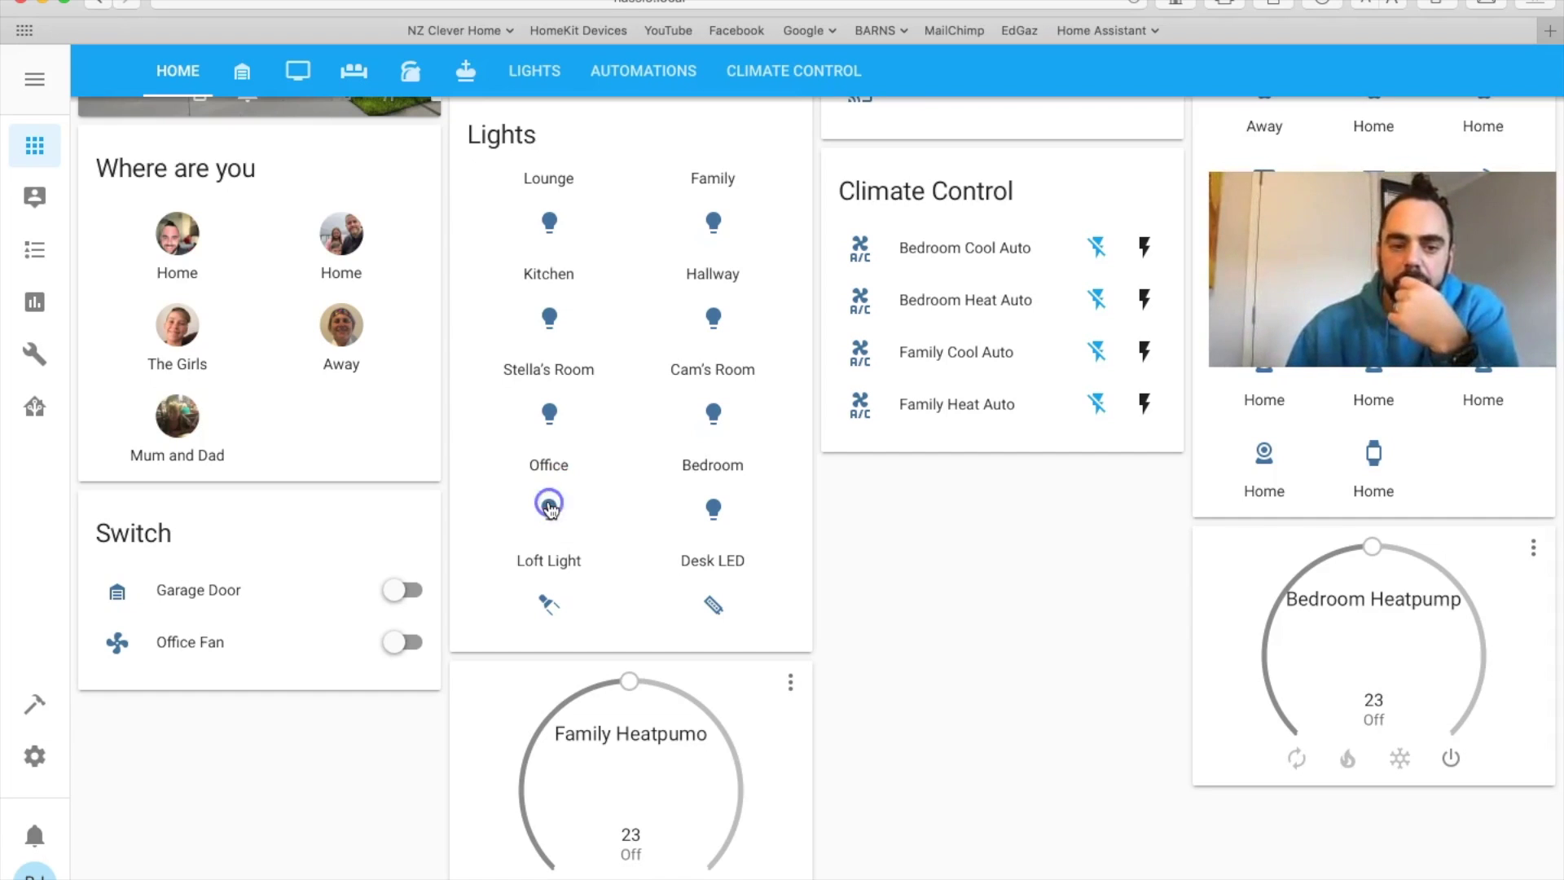
left_click(552, 507)
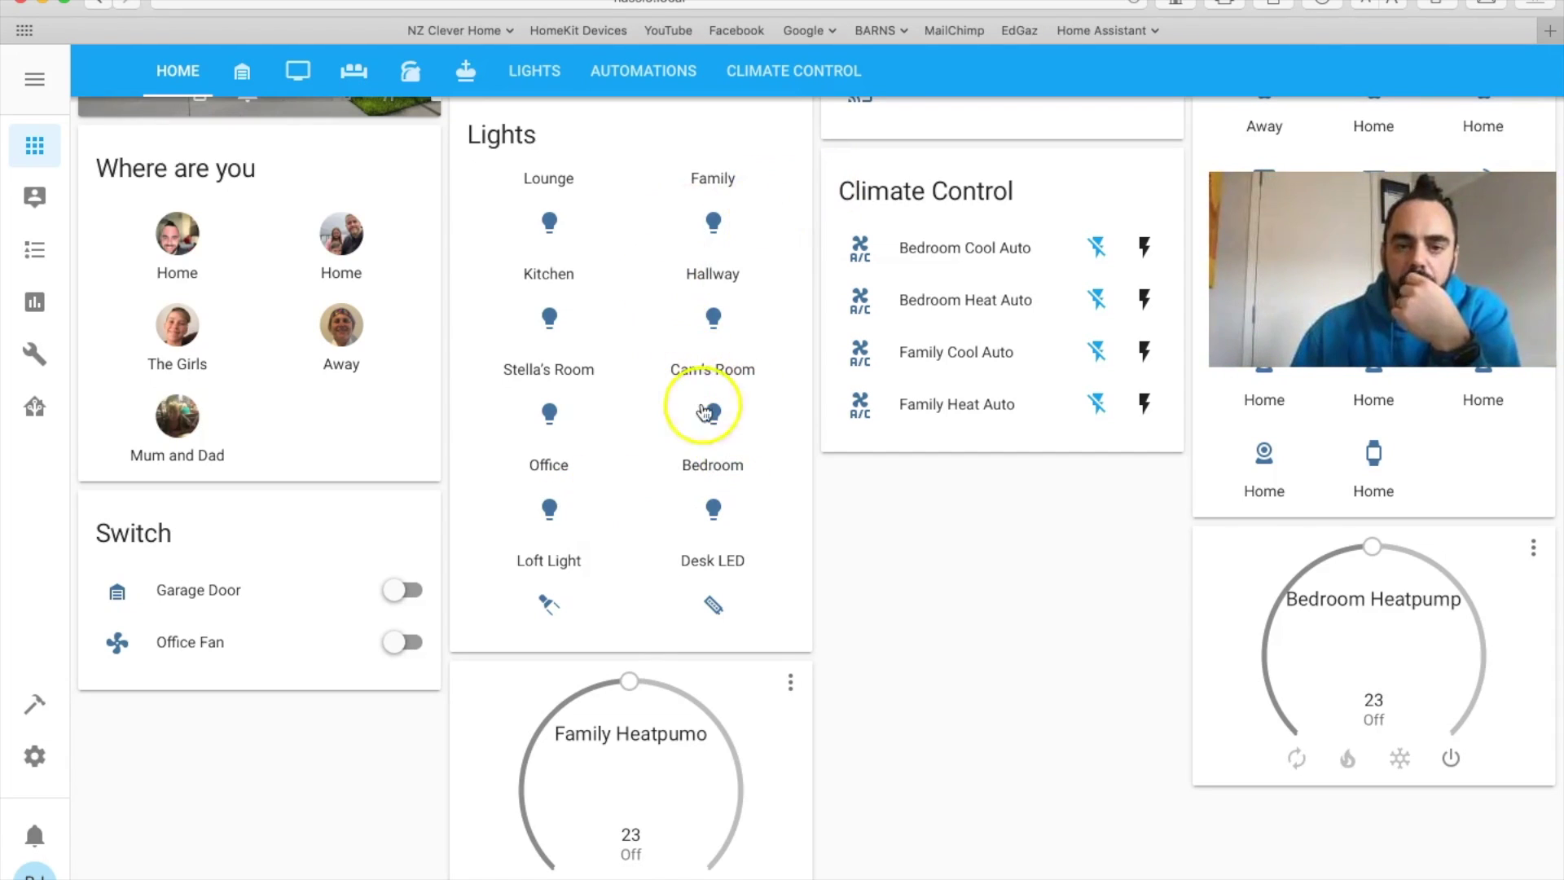
- Examine the Switch, Media and Climate Control cards on the home dashboard
scroll(586, 297, "up", 5)
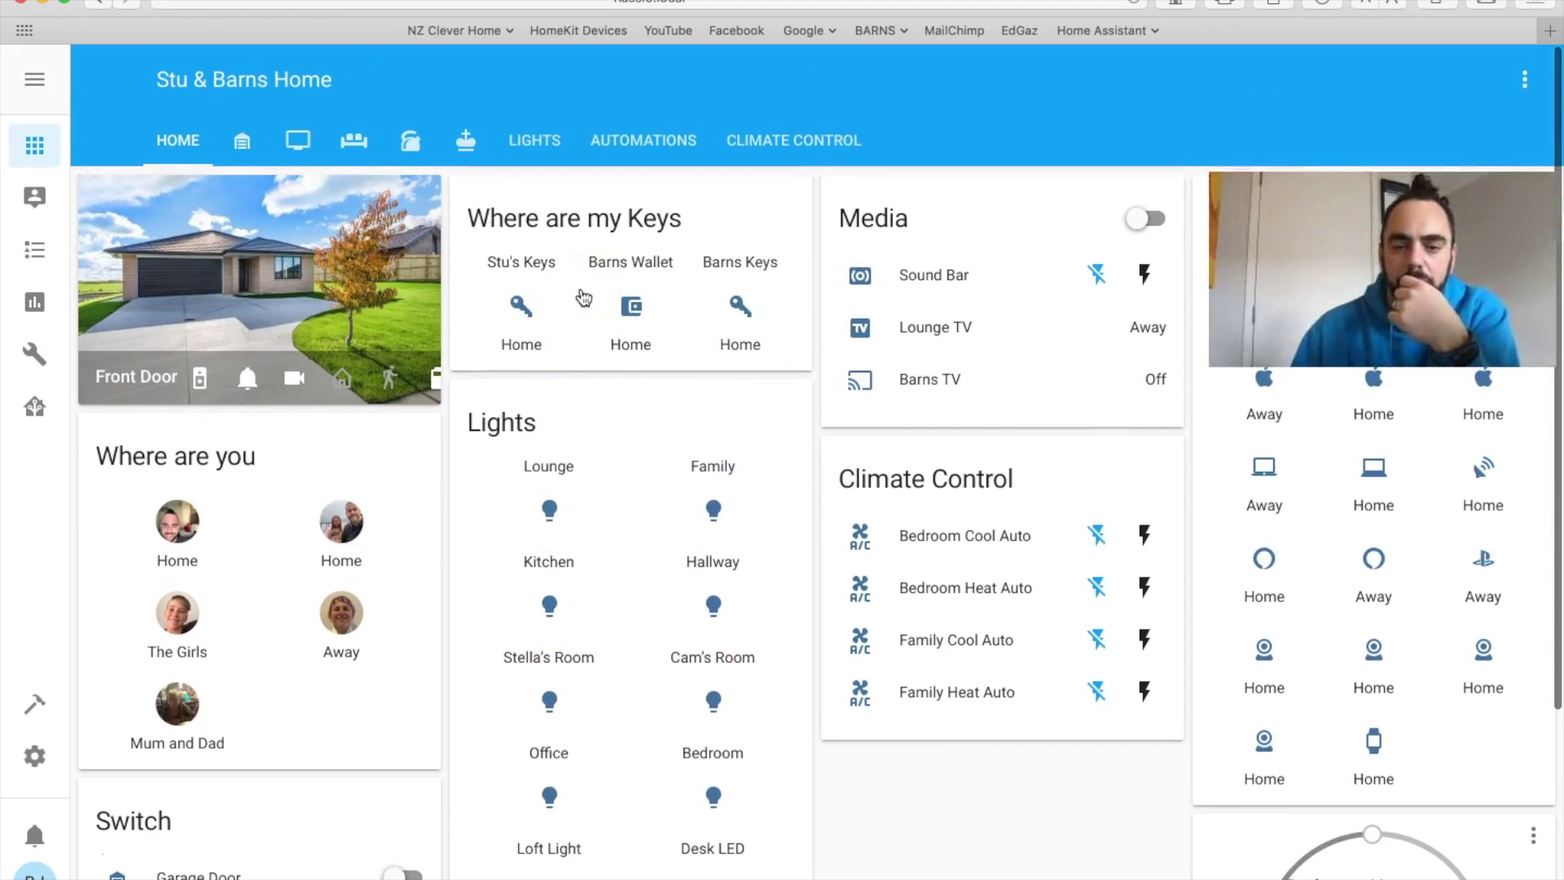
left_click(759, 485)
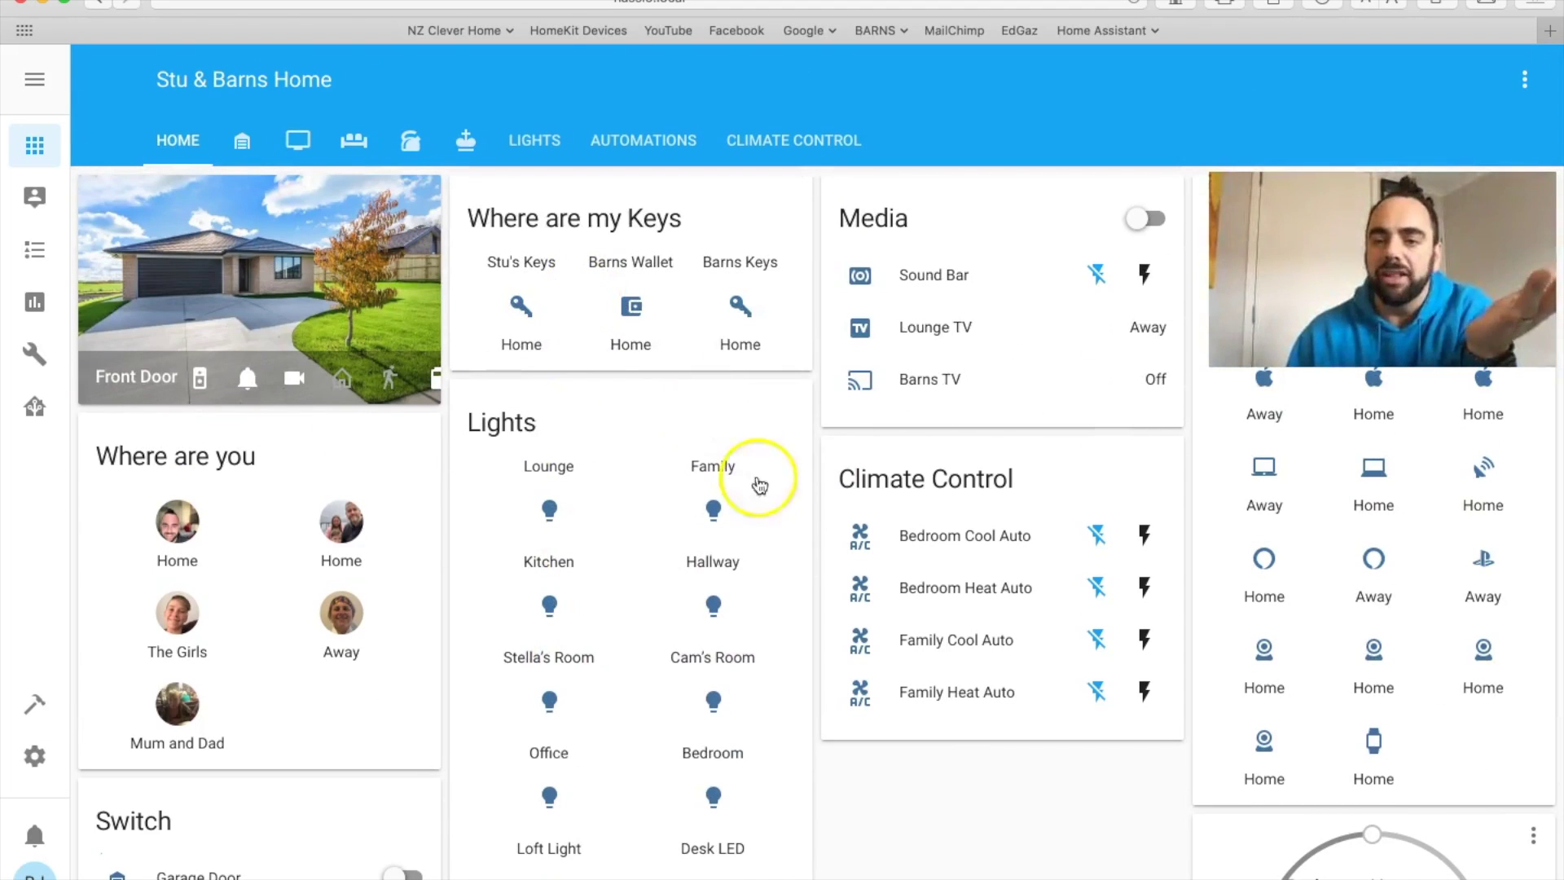
scroll(438, 516, "down", 4)
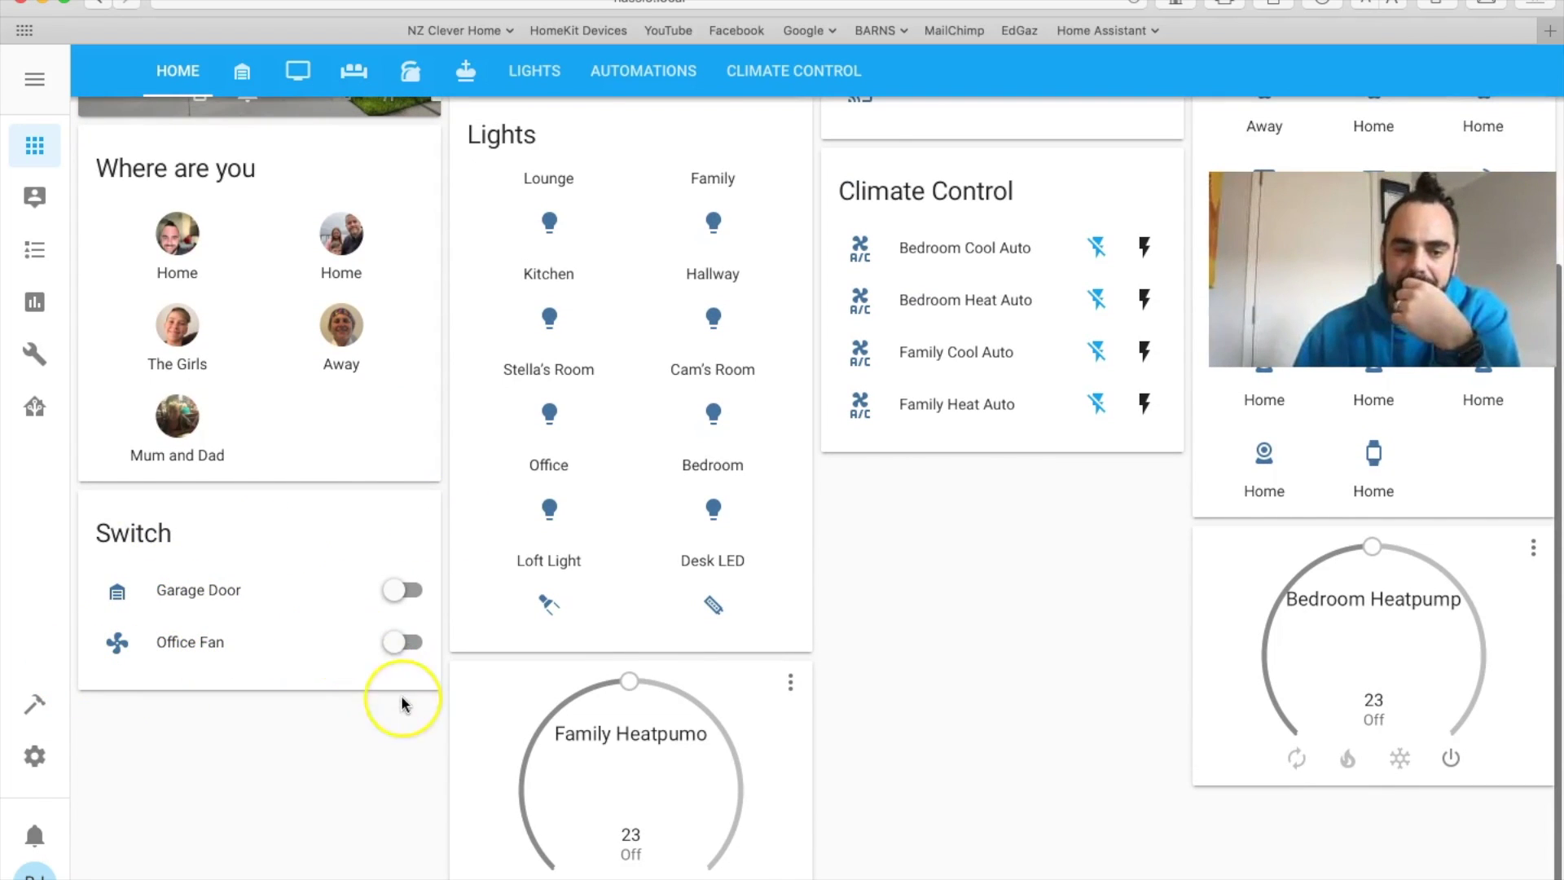
scroll(401, 695, "up", 4)
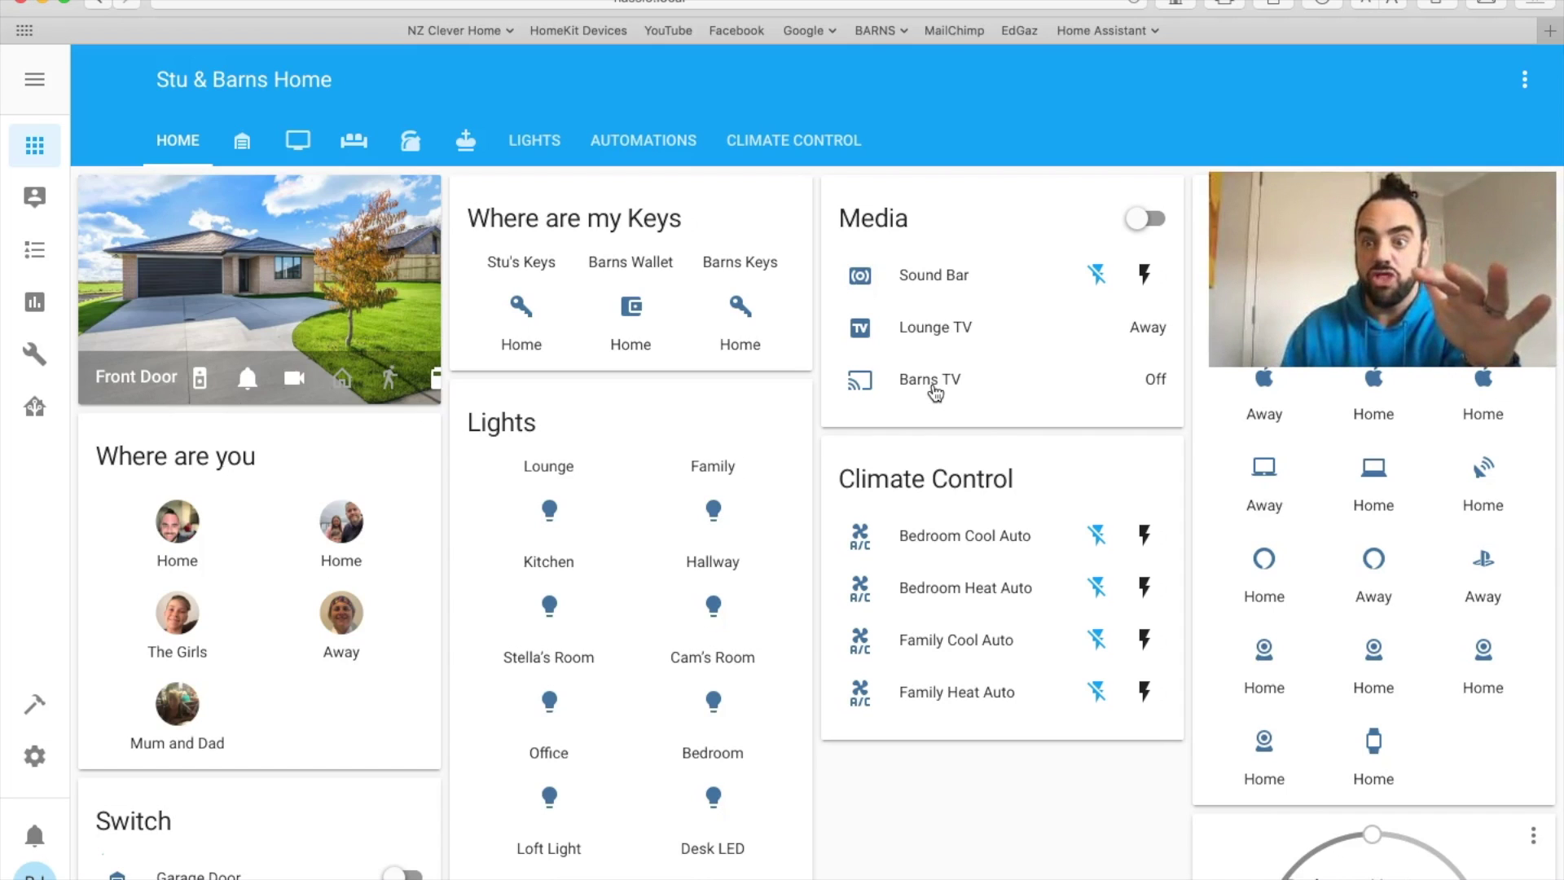
scroll(934, 393, "down", 4)
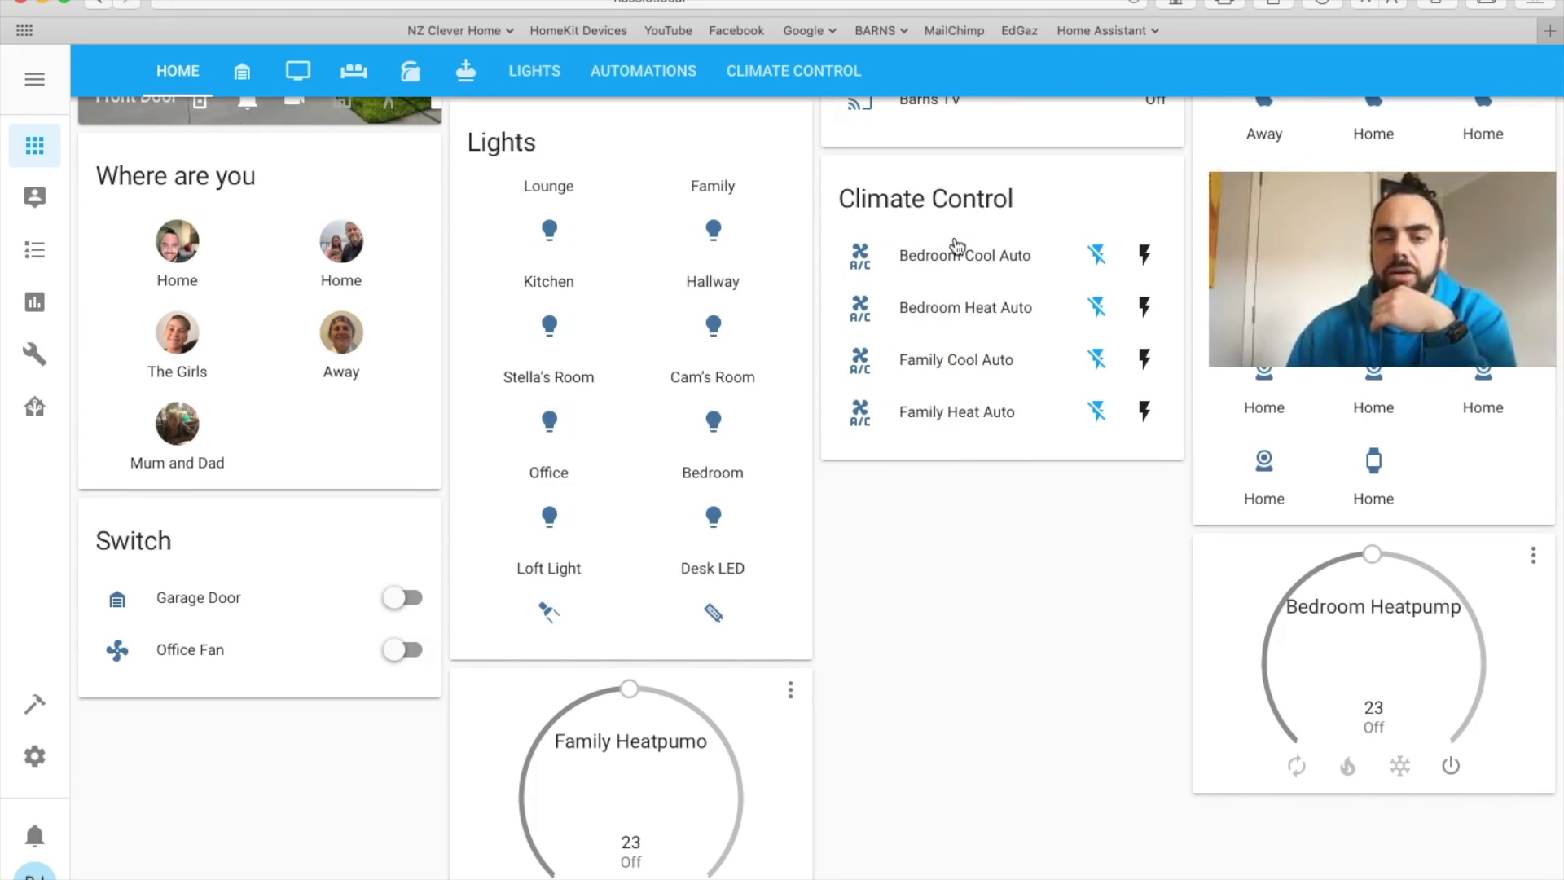
scroll(937, 245, "up", 2)
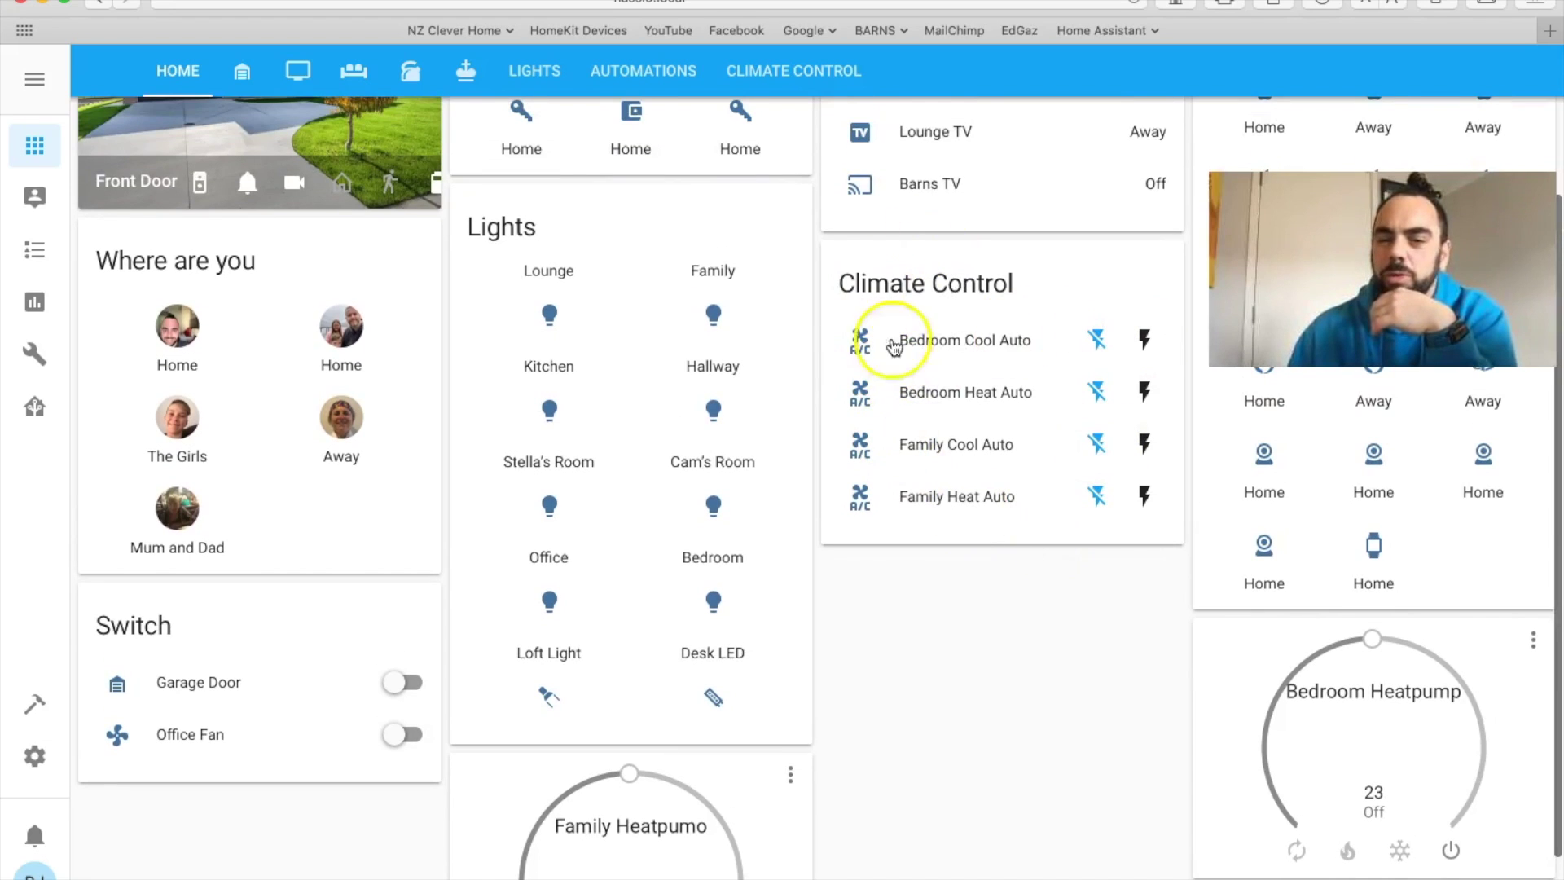
- Open the Family Heatpump's details from its thermostat card on the home dashboard
scroll(950, 309, "down", 2)
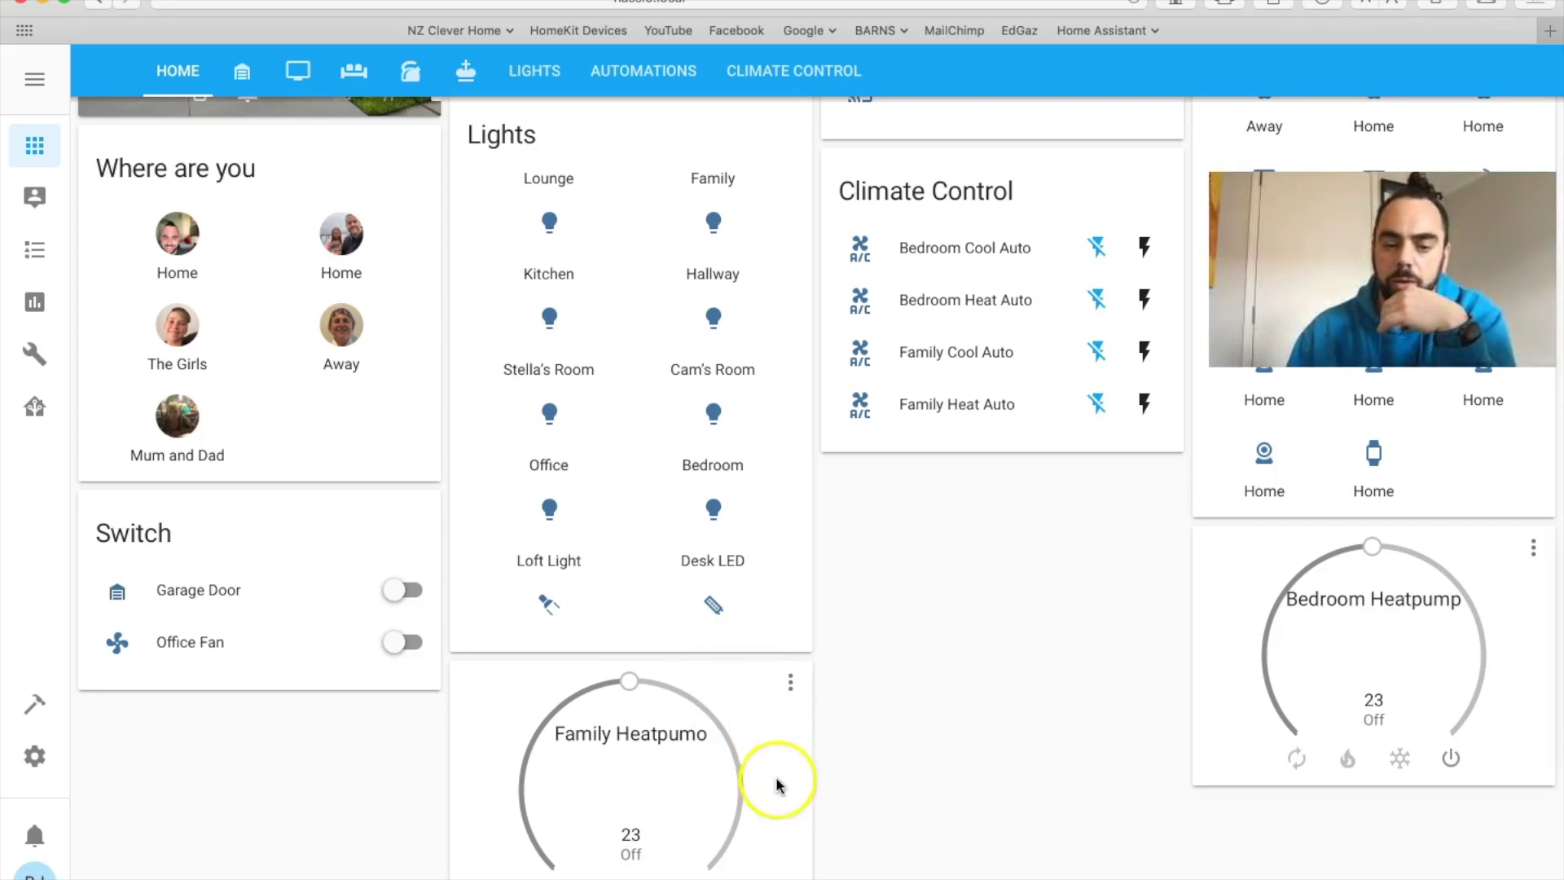
left_click(796, 682)
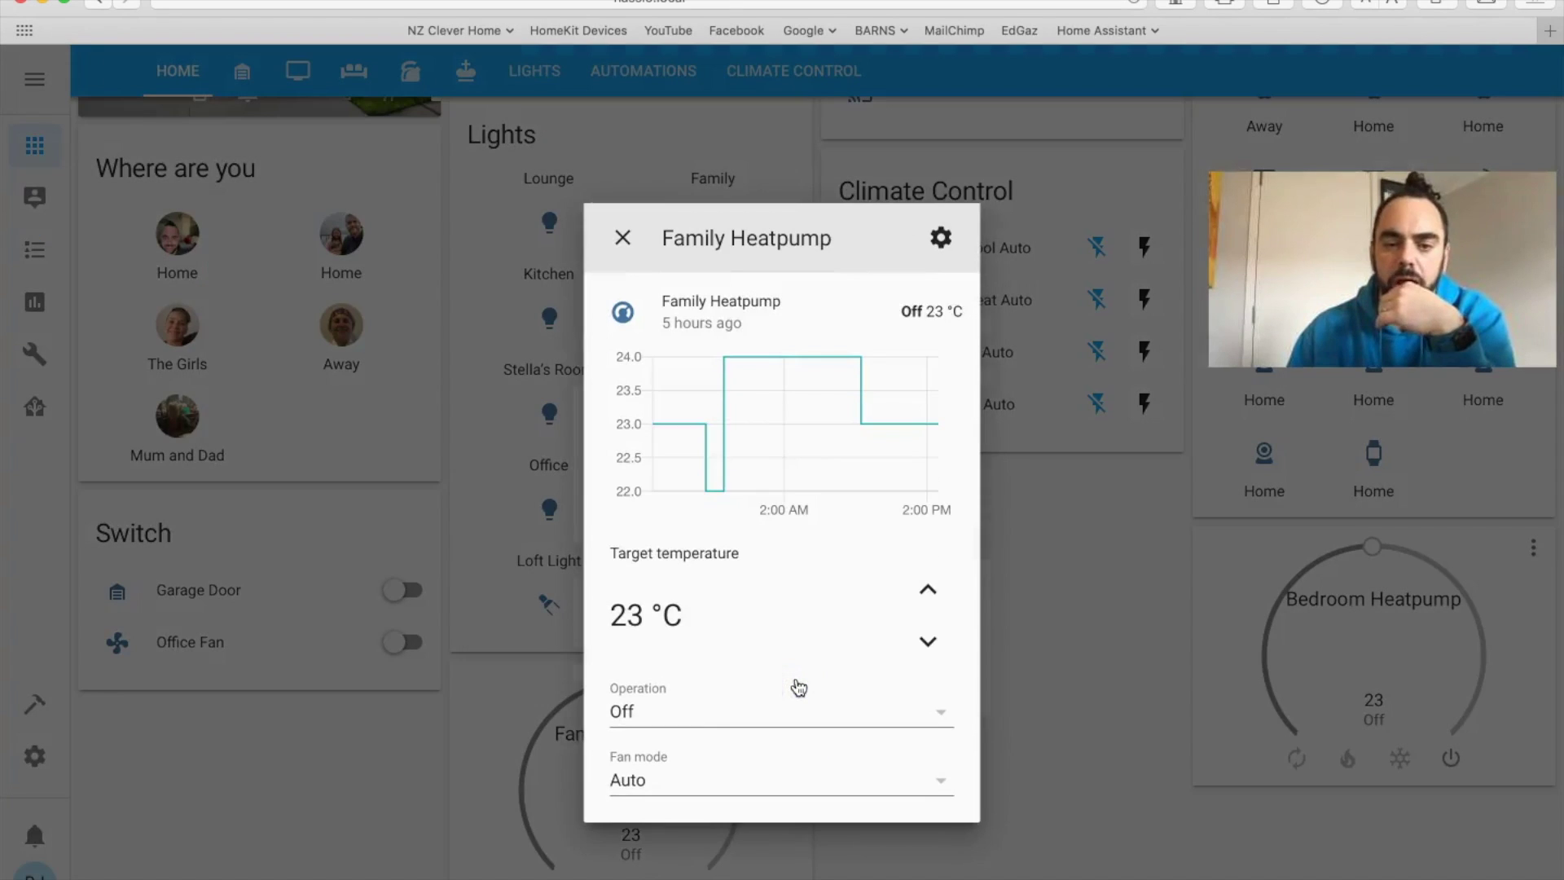
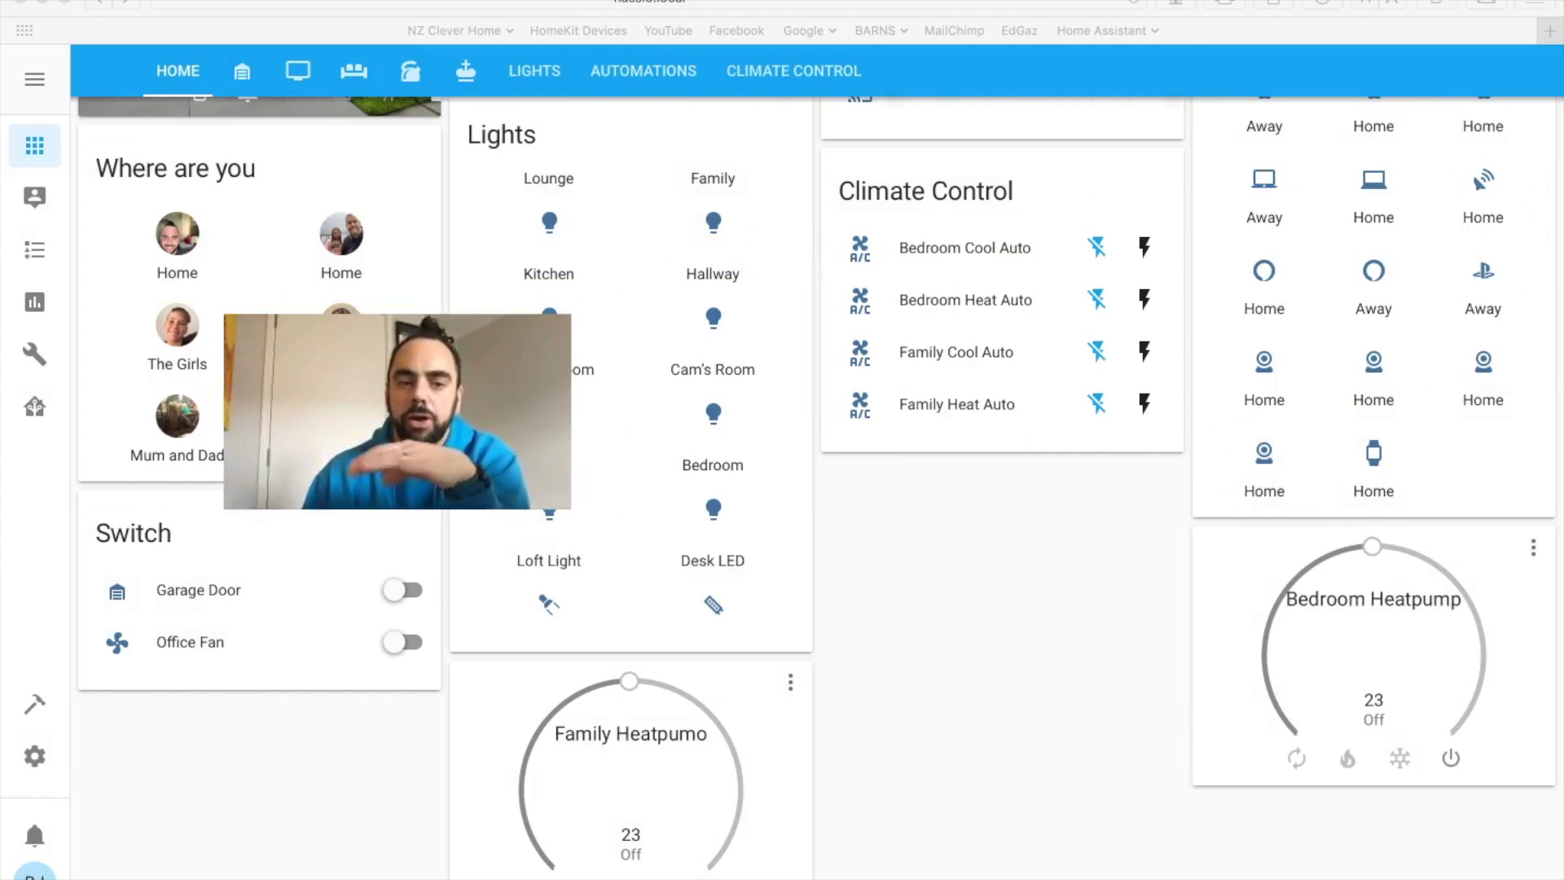
- View the details of each of the three Apple devices in the first row of the Tracked Devices card
scroll(1259, 400, "up", 4)
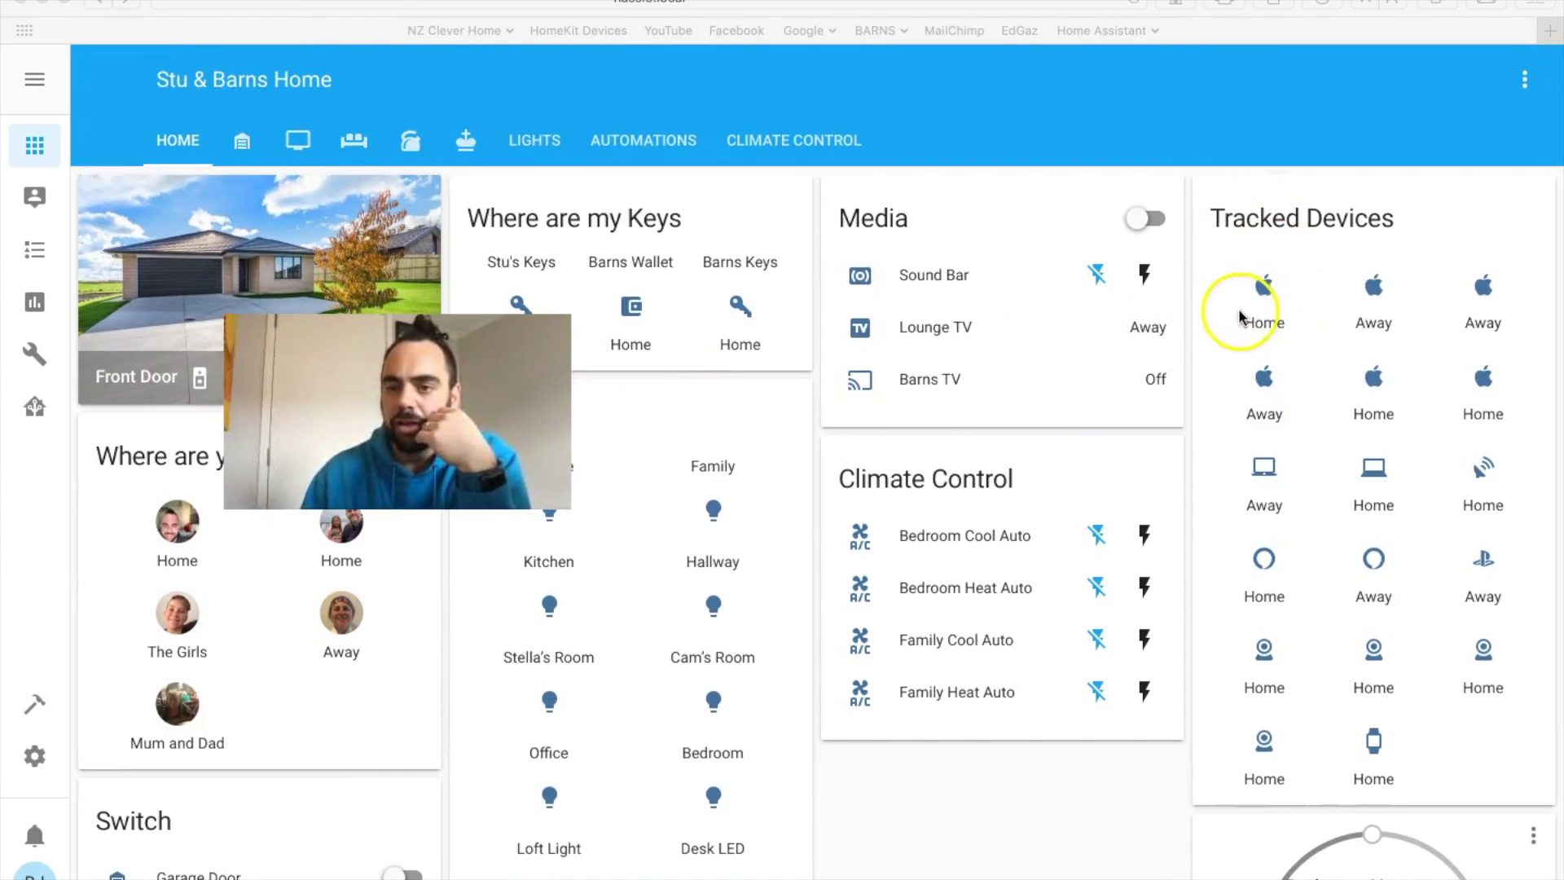
left_click(1272, 292)
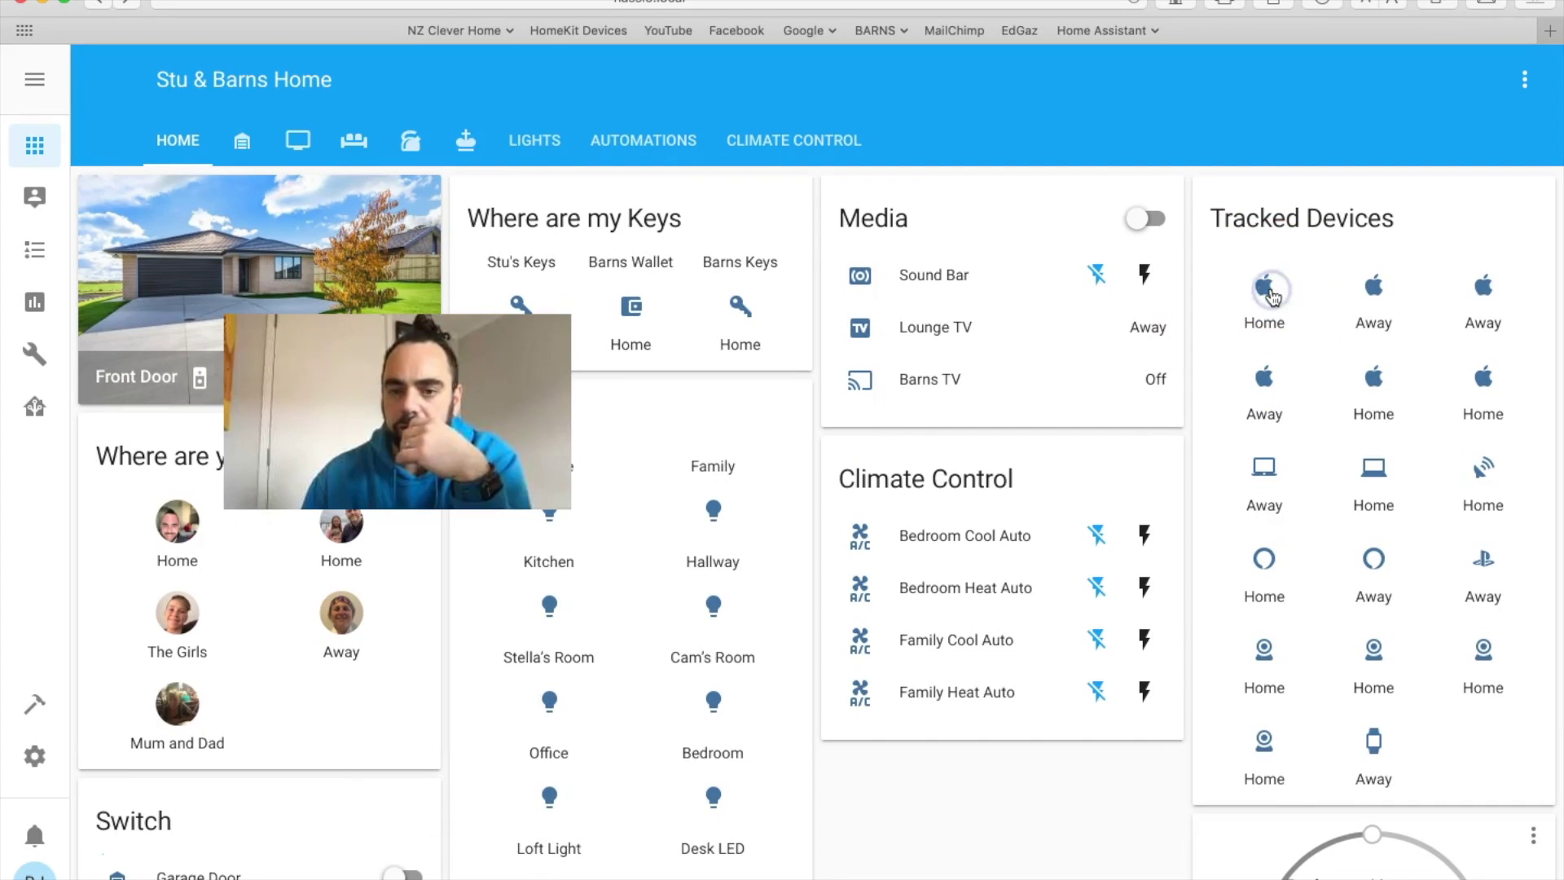
left_click(1273, 292)
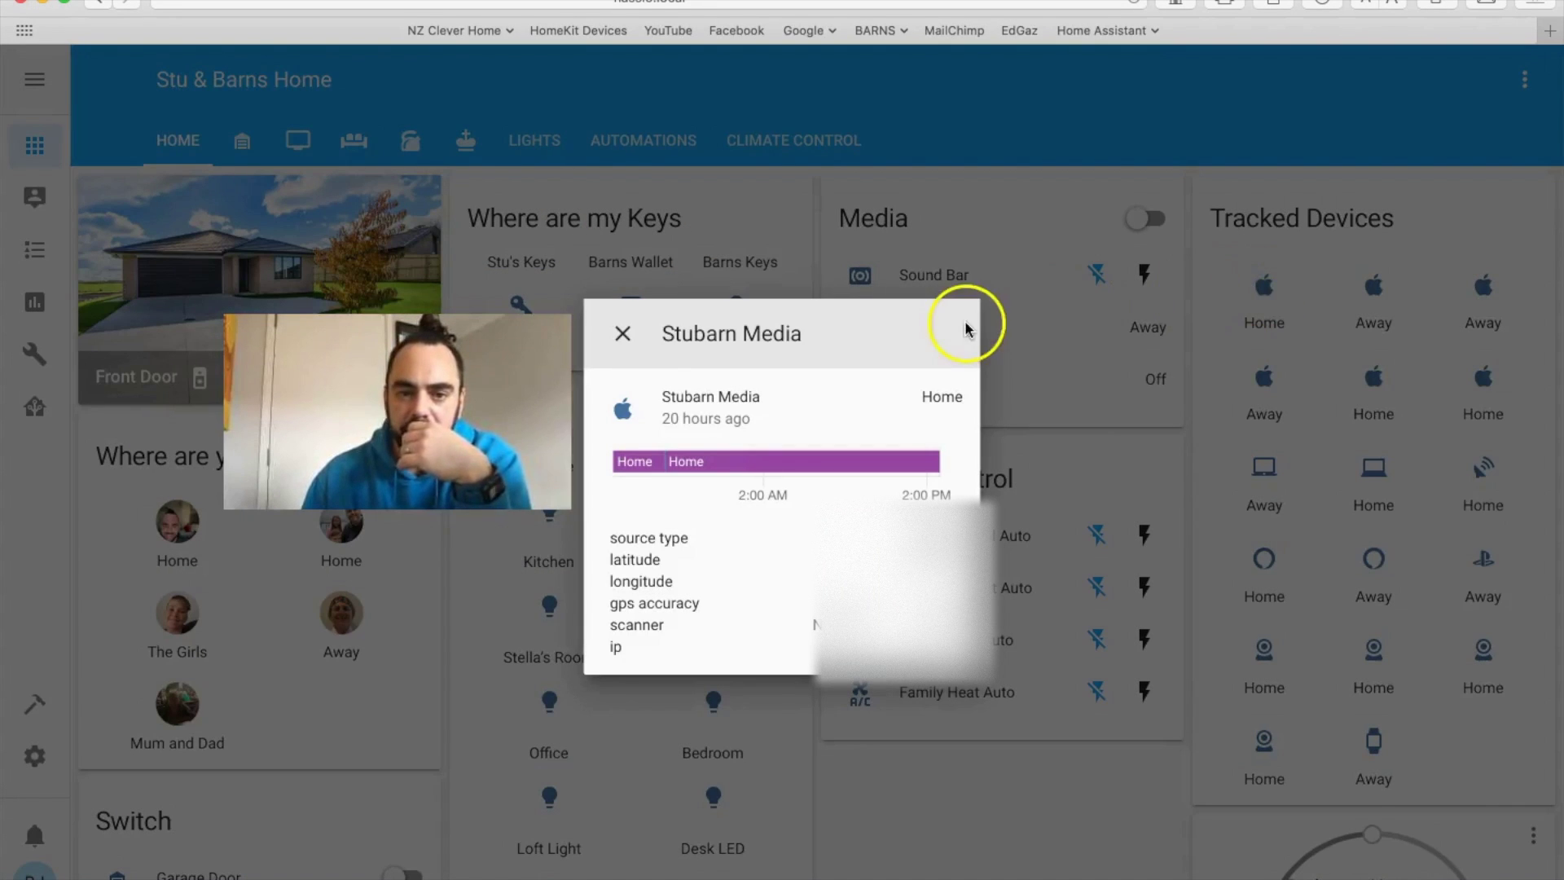
left_click(624, 349)
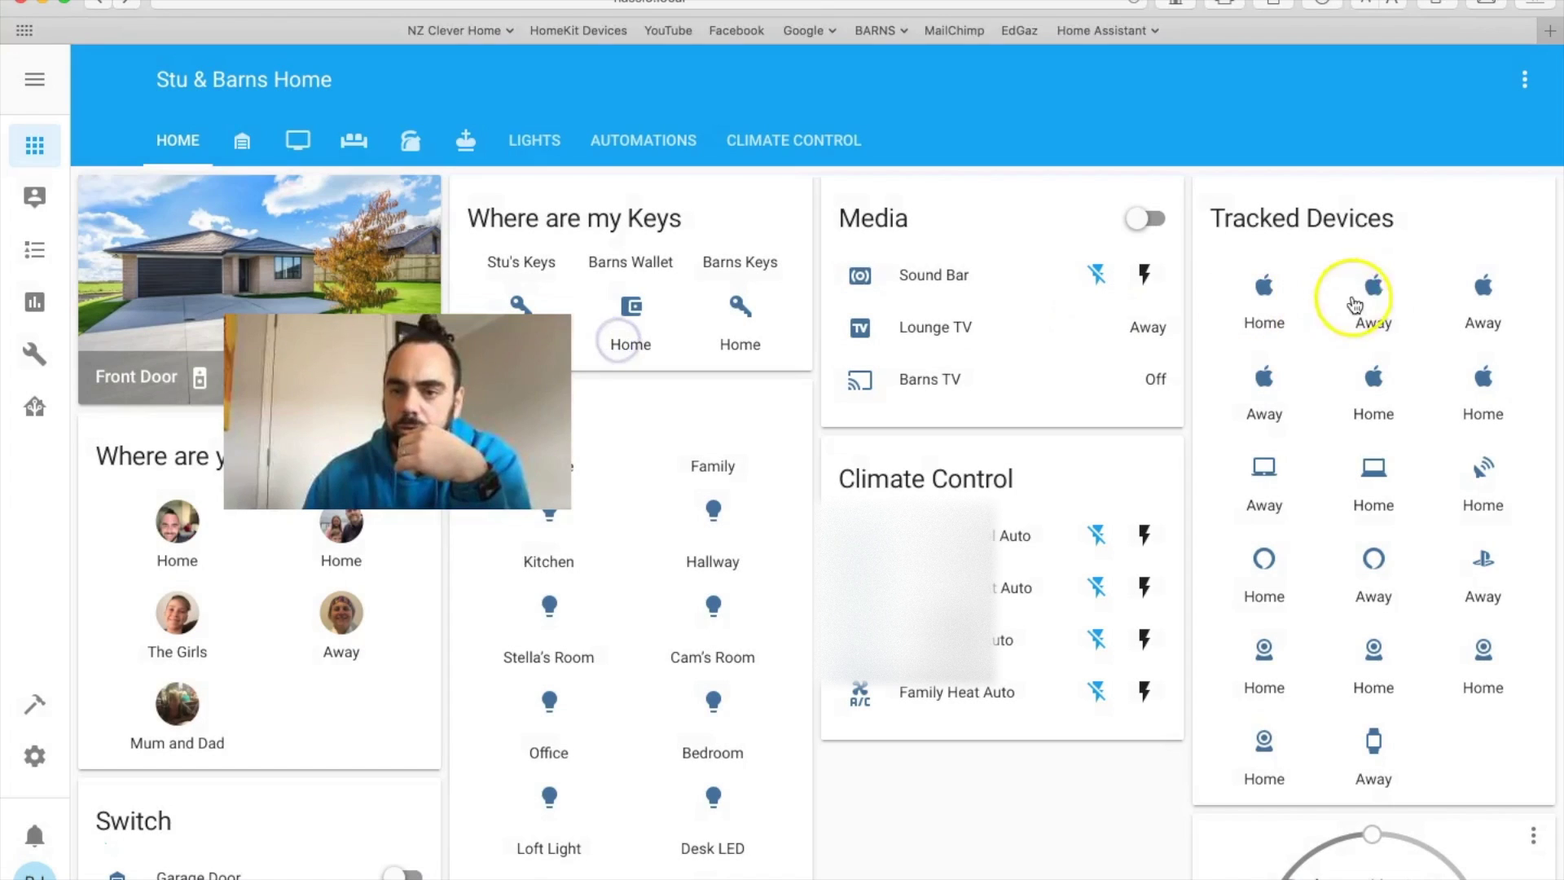
left_click(1366, 295)
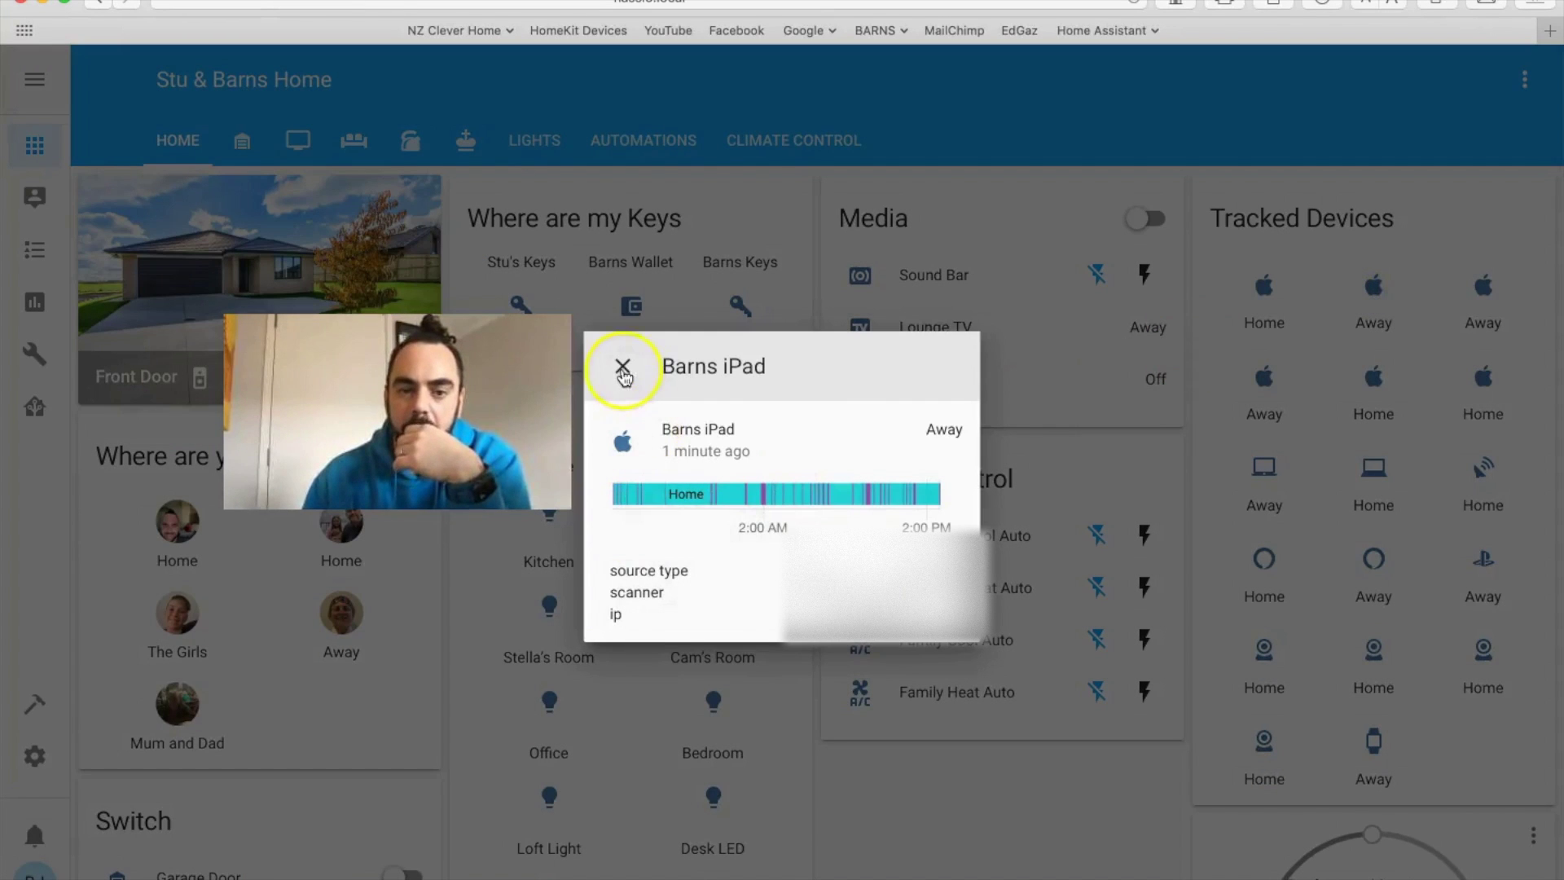
left_click(622, 368)
left_click(1483, 291)
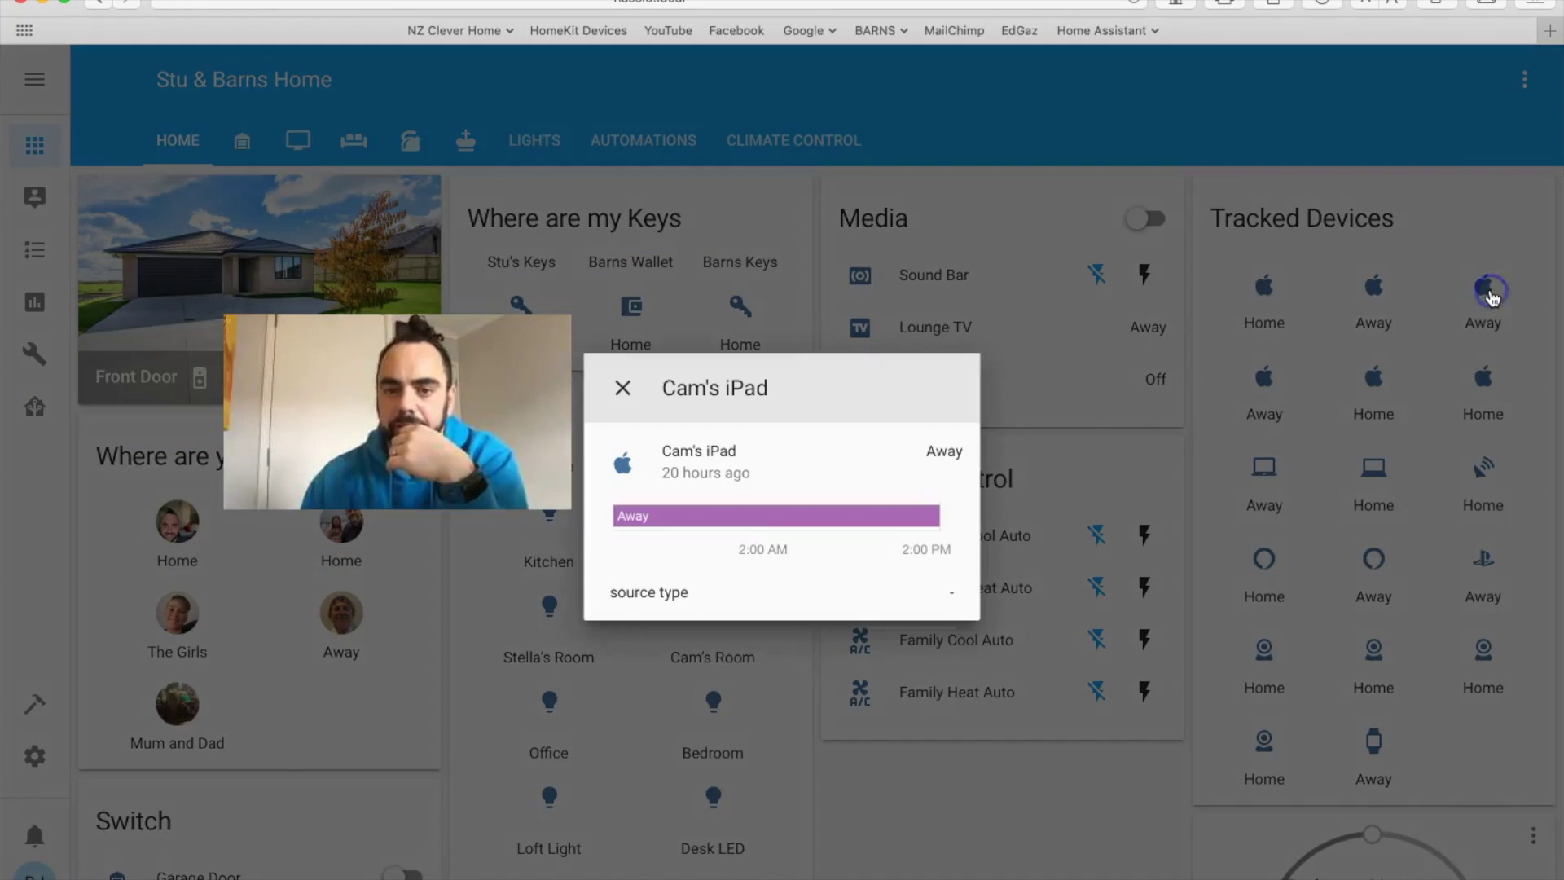
left_click(621, 388)
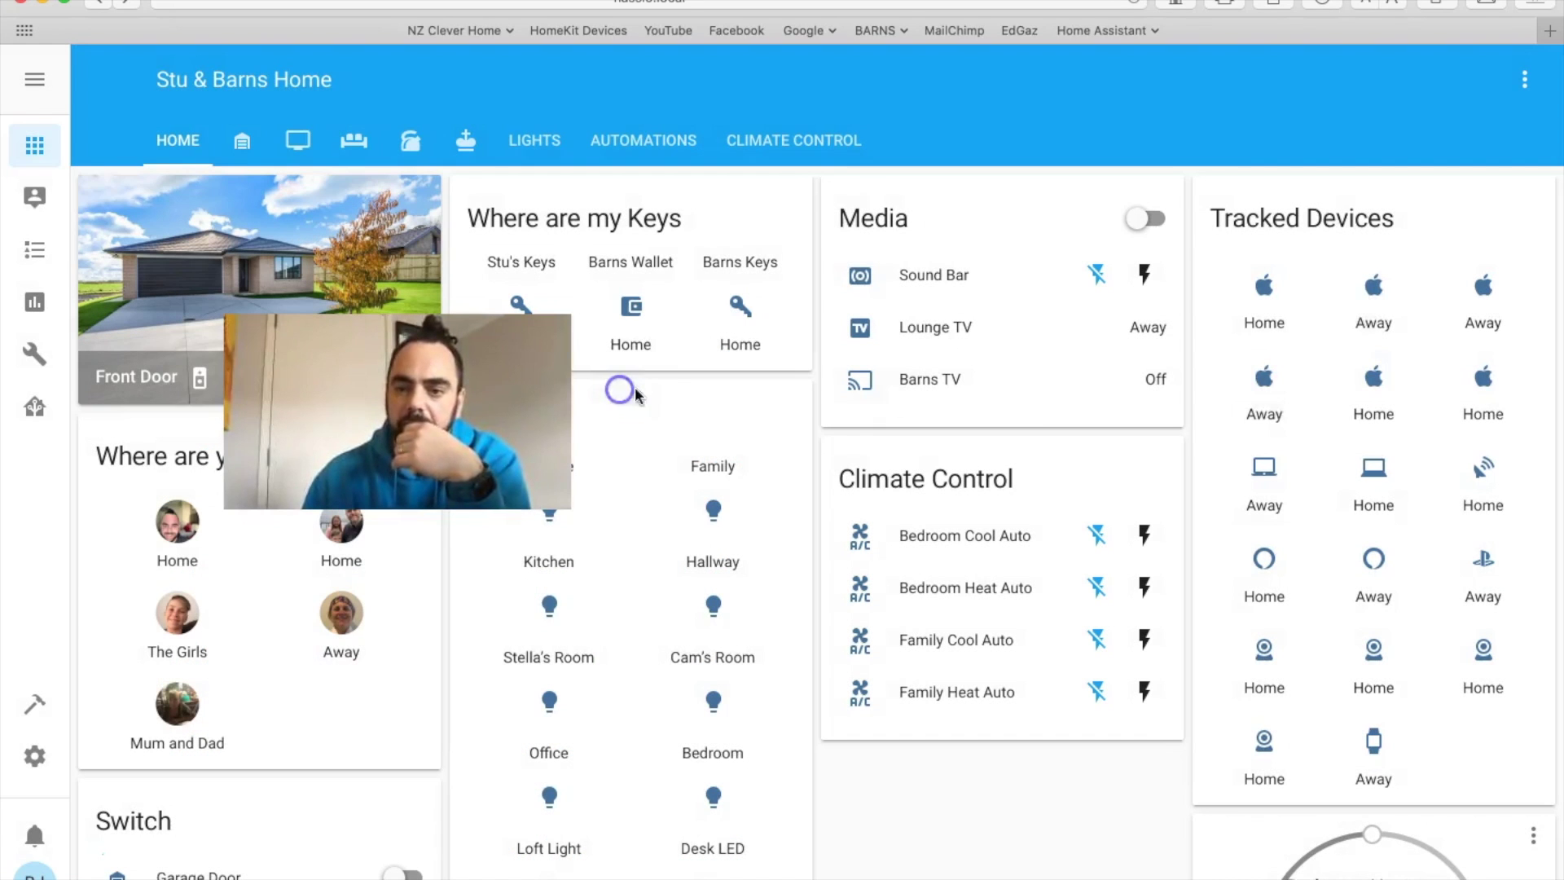
- View the details of the MacBook Pro and the PlayStation in the Tracked Devices card, closing each one
left_click(1264, 471)
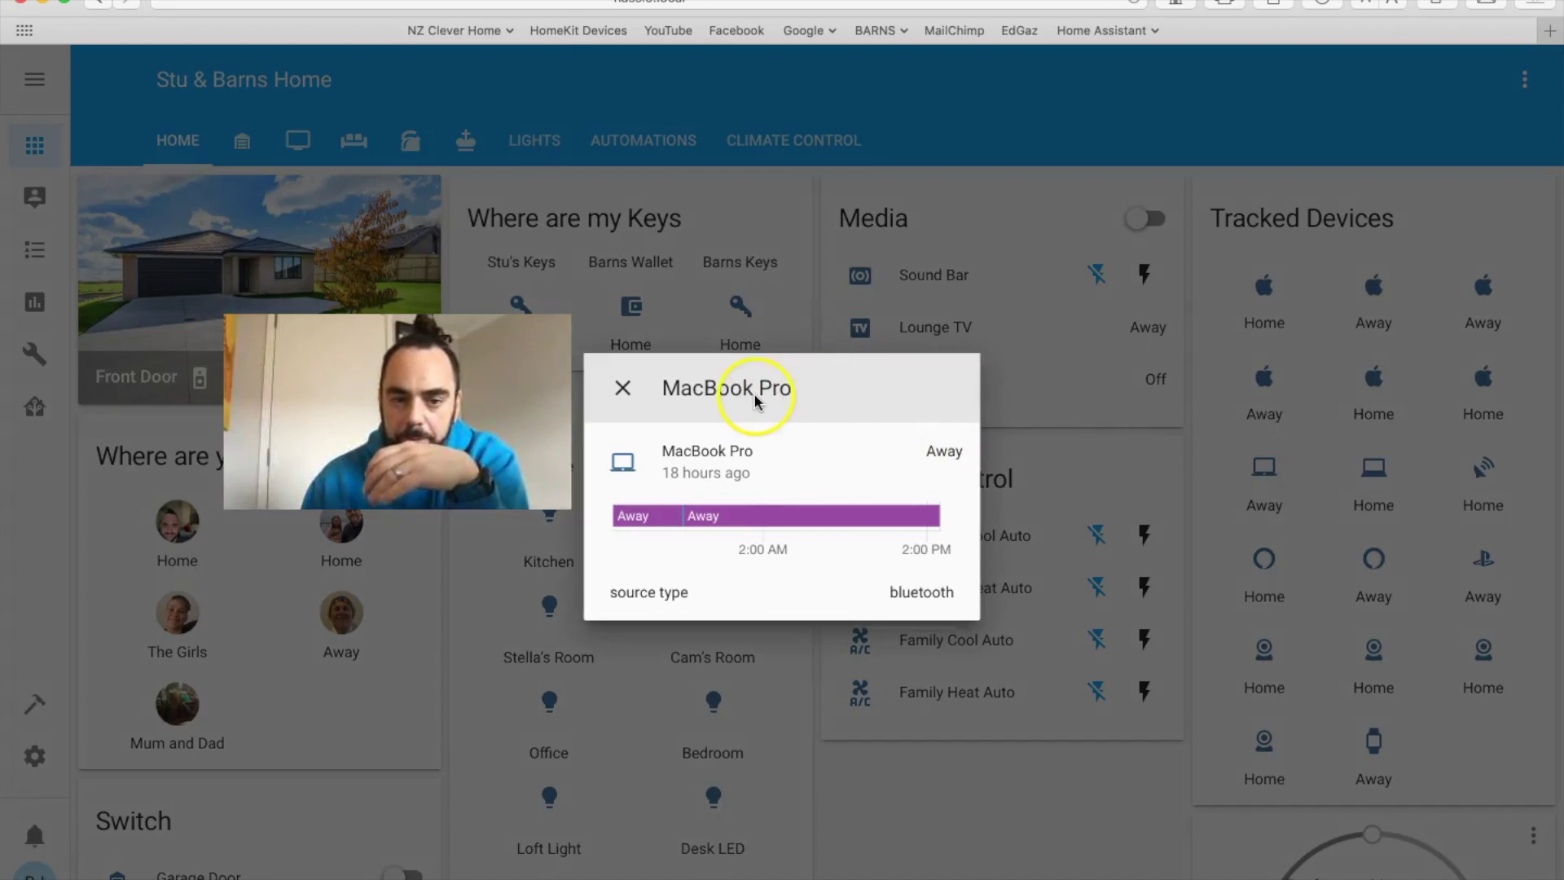
left_click(625, 391)
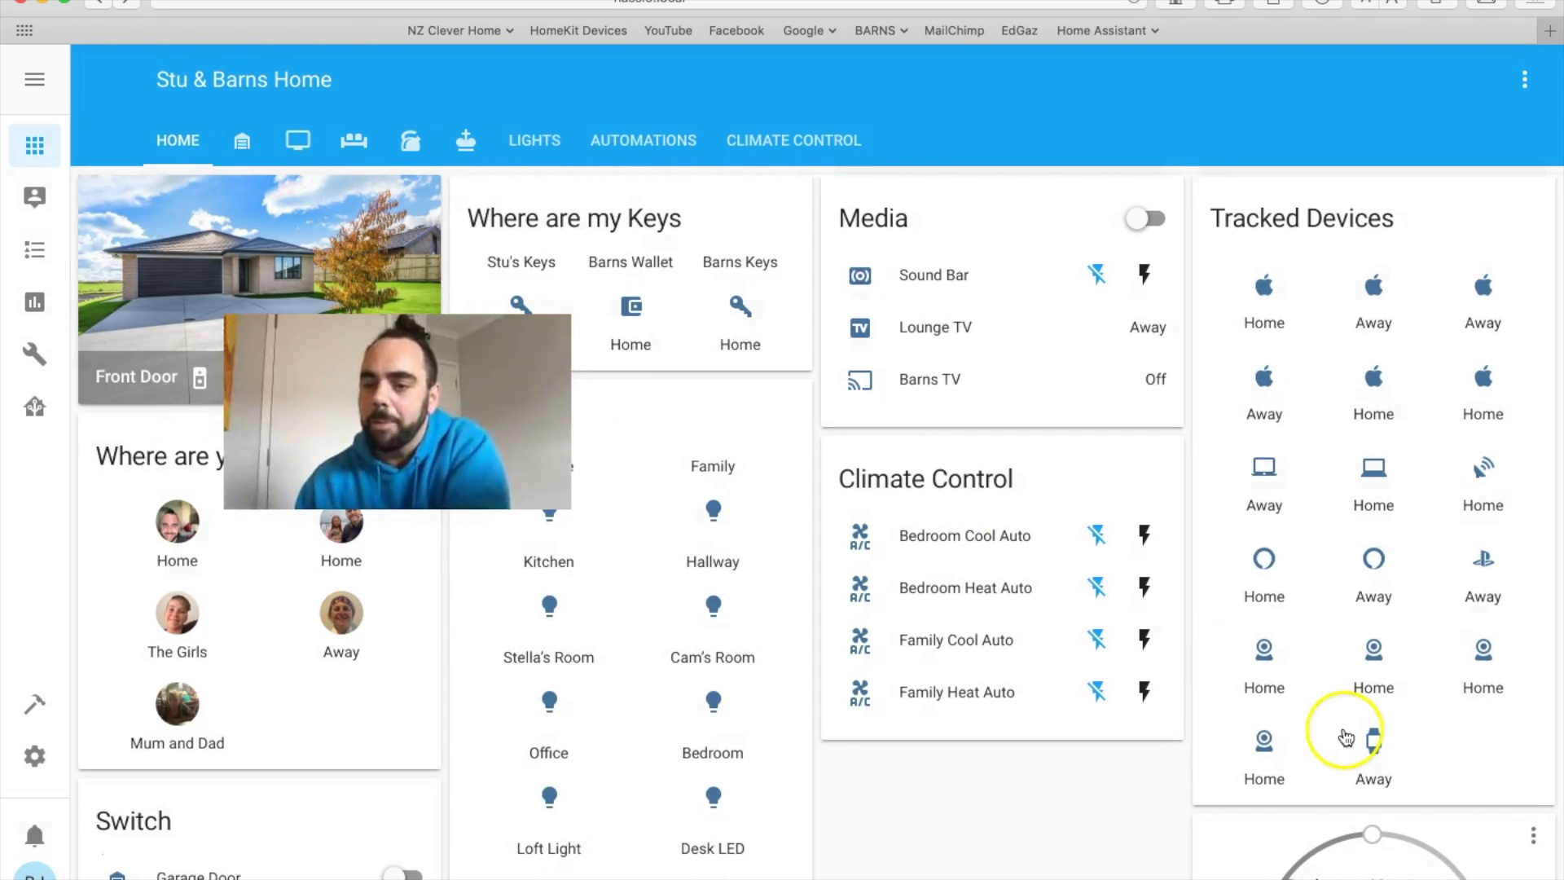
left_click(1484, 577)
left_click(623, 388)
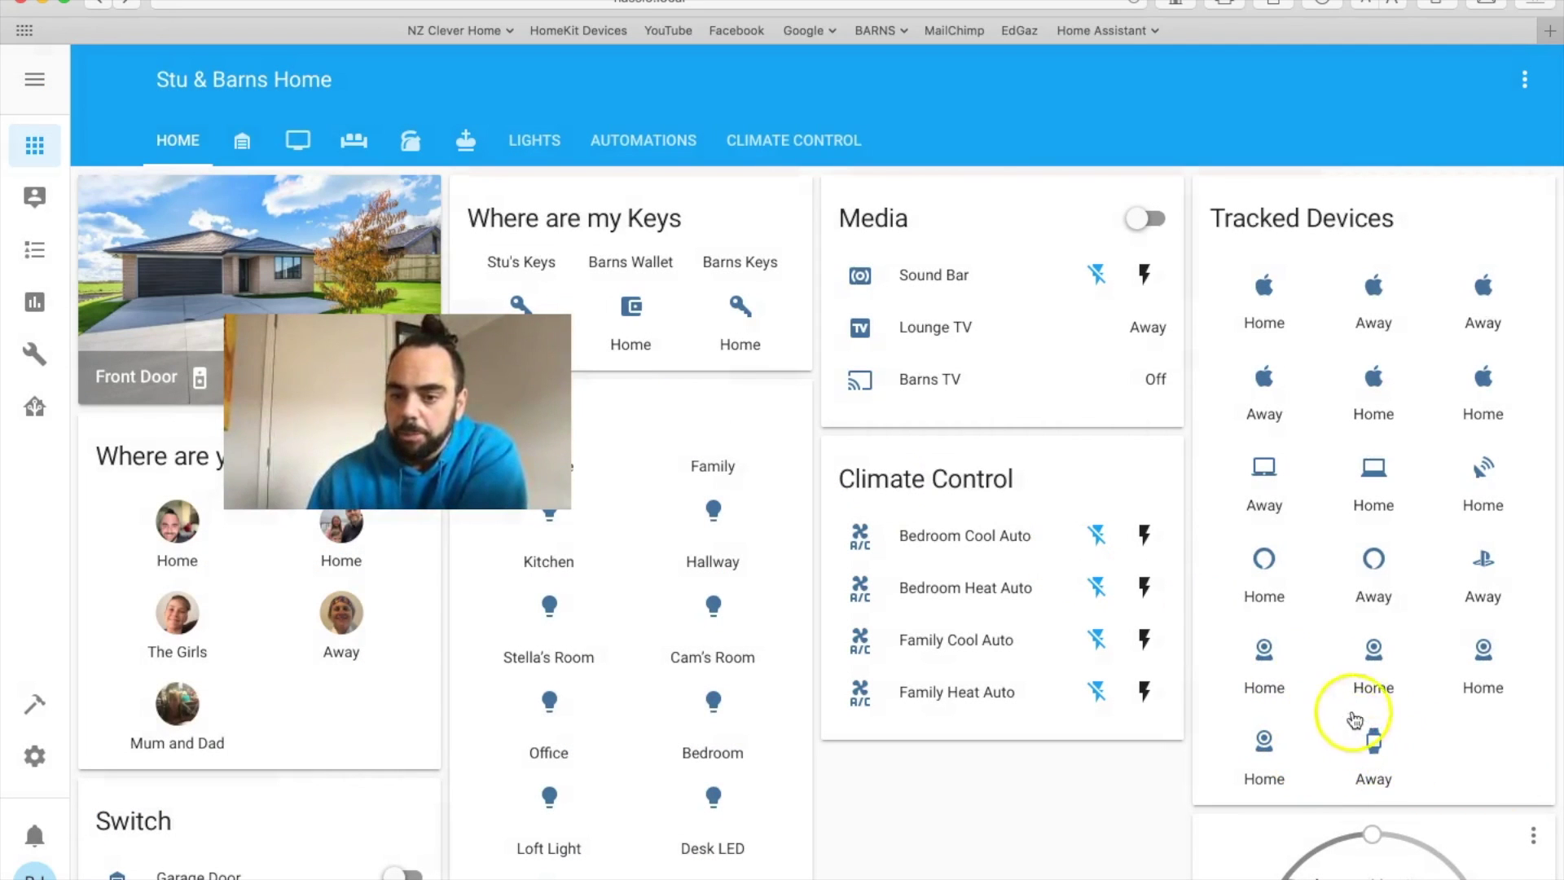
- View the Bedroom Heatpump's details from its thermostat card and close them
scroll(1369, 649, "down", 4)
scroll(1369, 660, "up", 3)
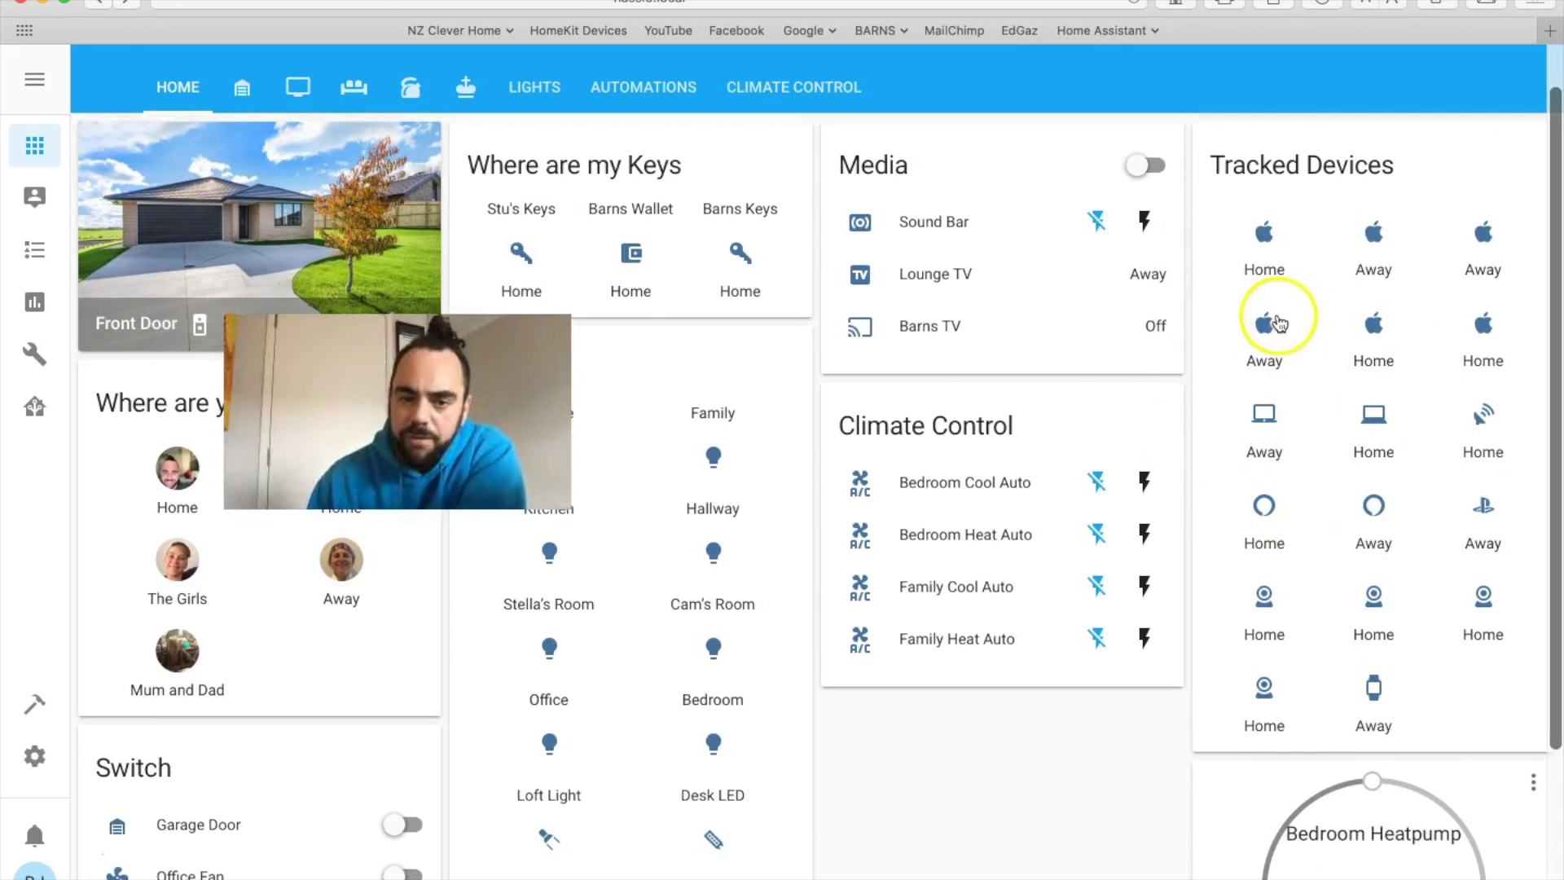
scroll(1100, 652, "down", 3)
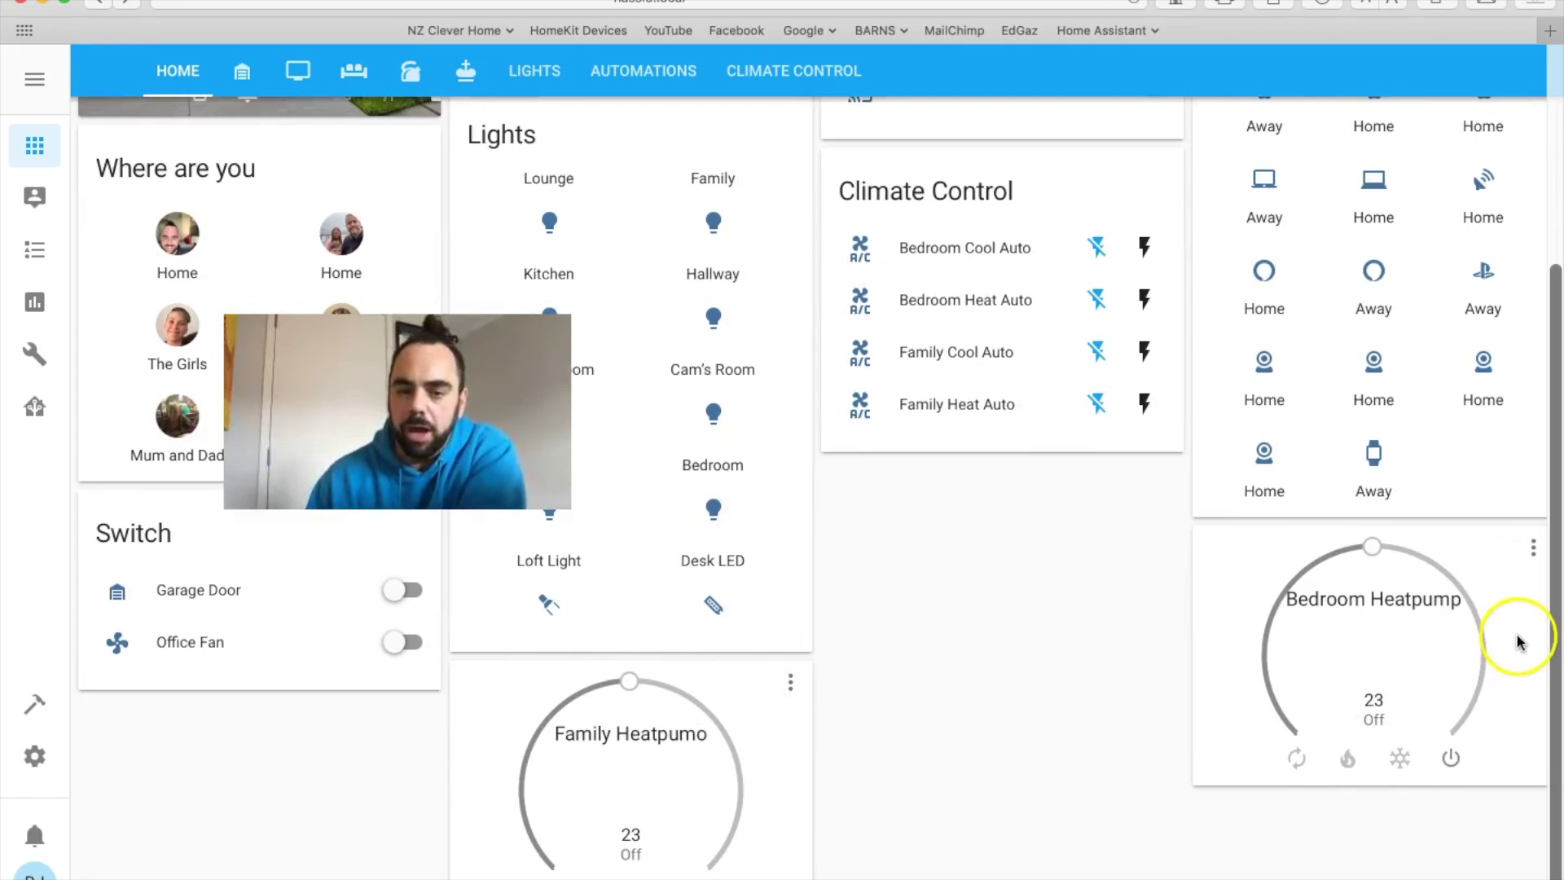
left_click(1532, 547)
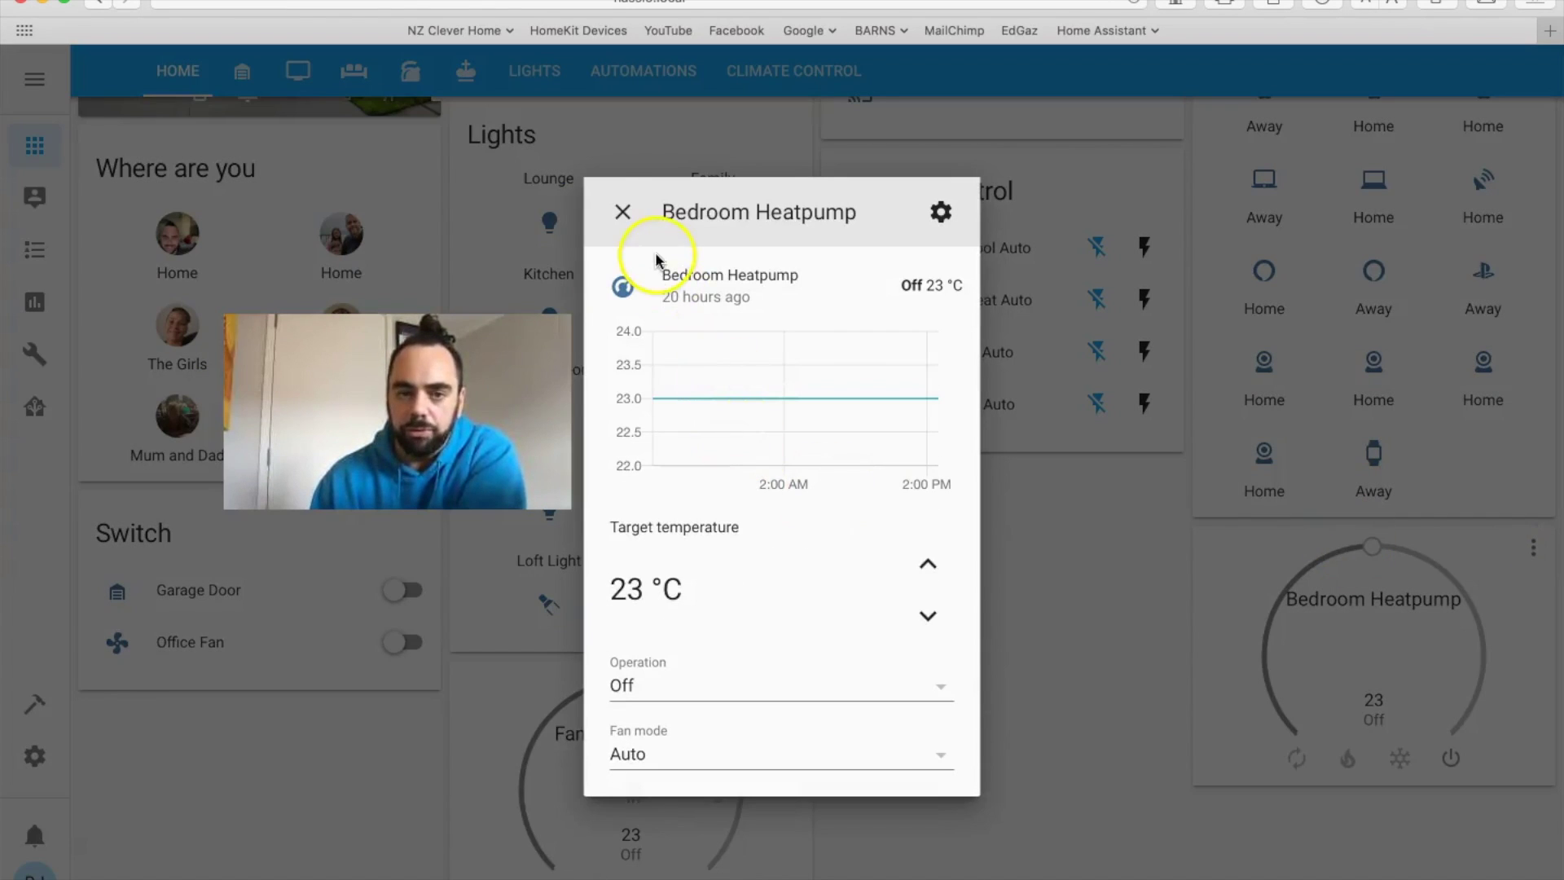
left_click(619, 213)
- Show the garage view's switches and look through the lounge view's light, media and lights cards
scroll(618, 208, "up", 5)
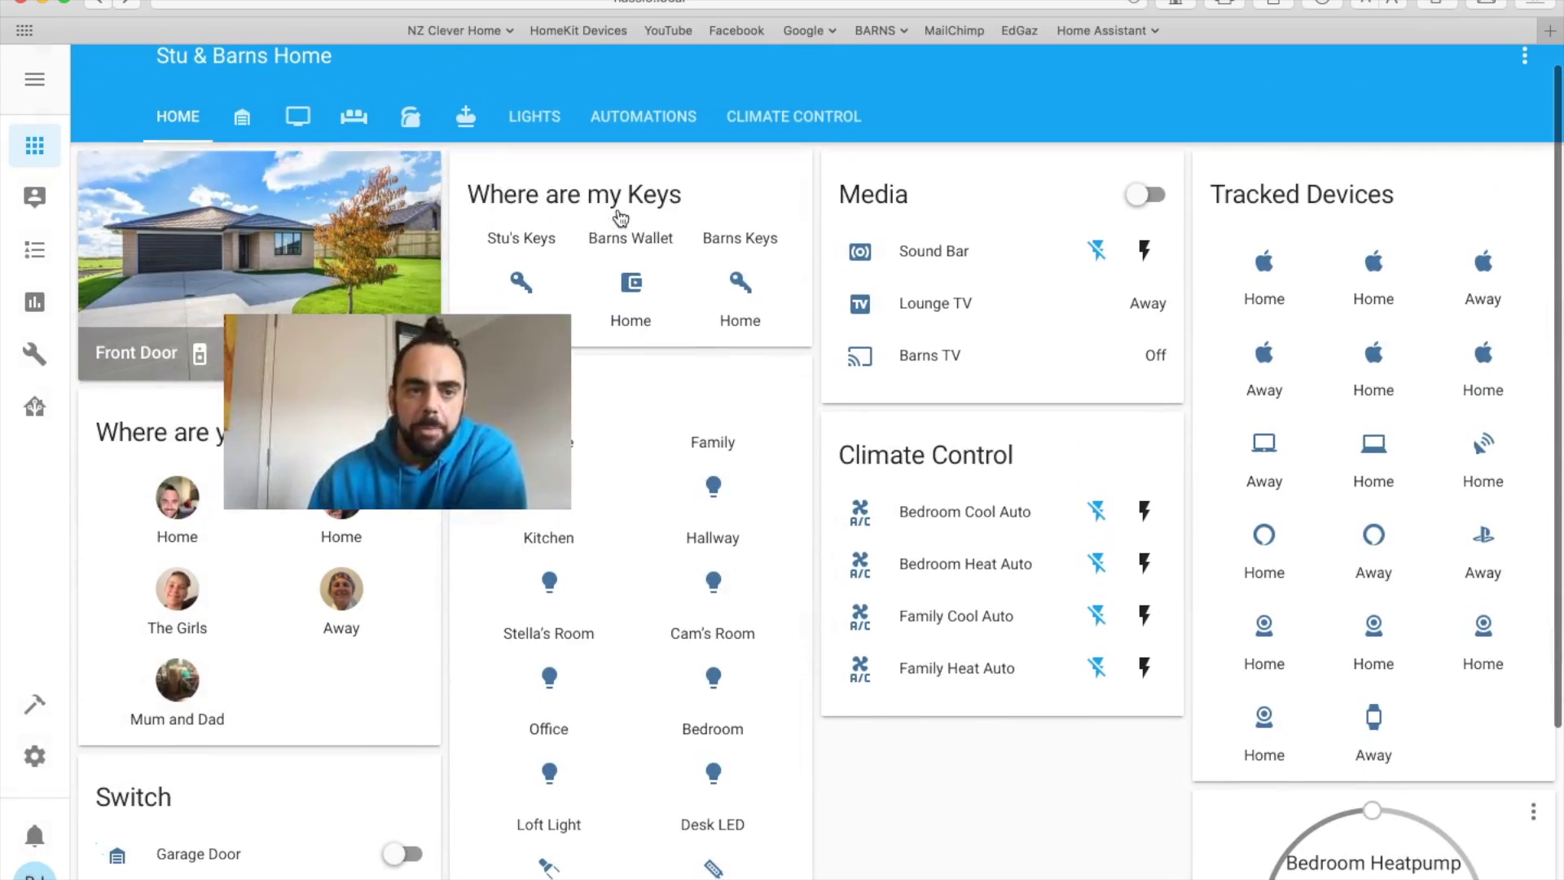
left_click(242, 118)
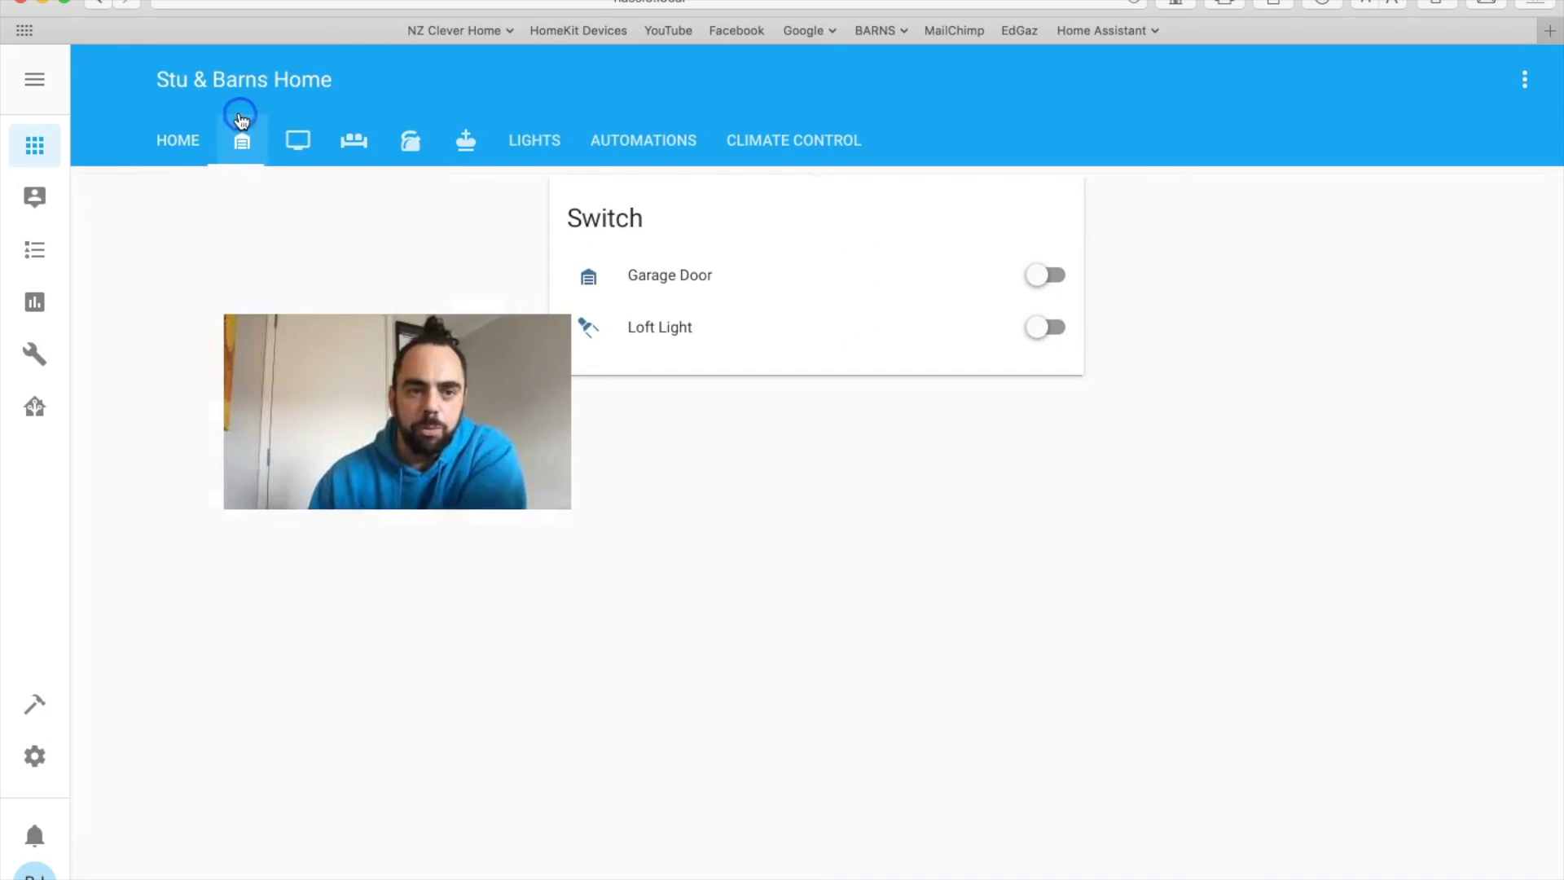
left_click(298, 145)
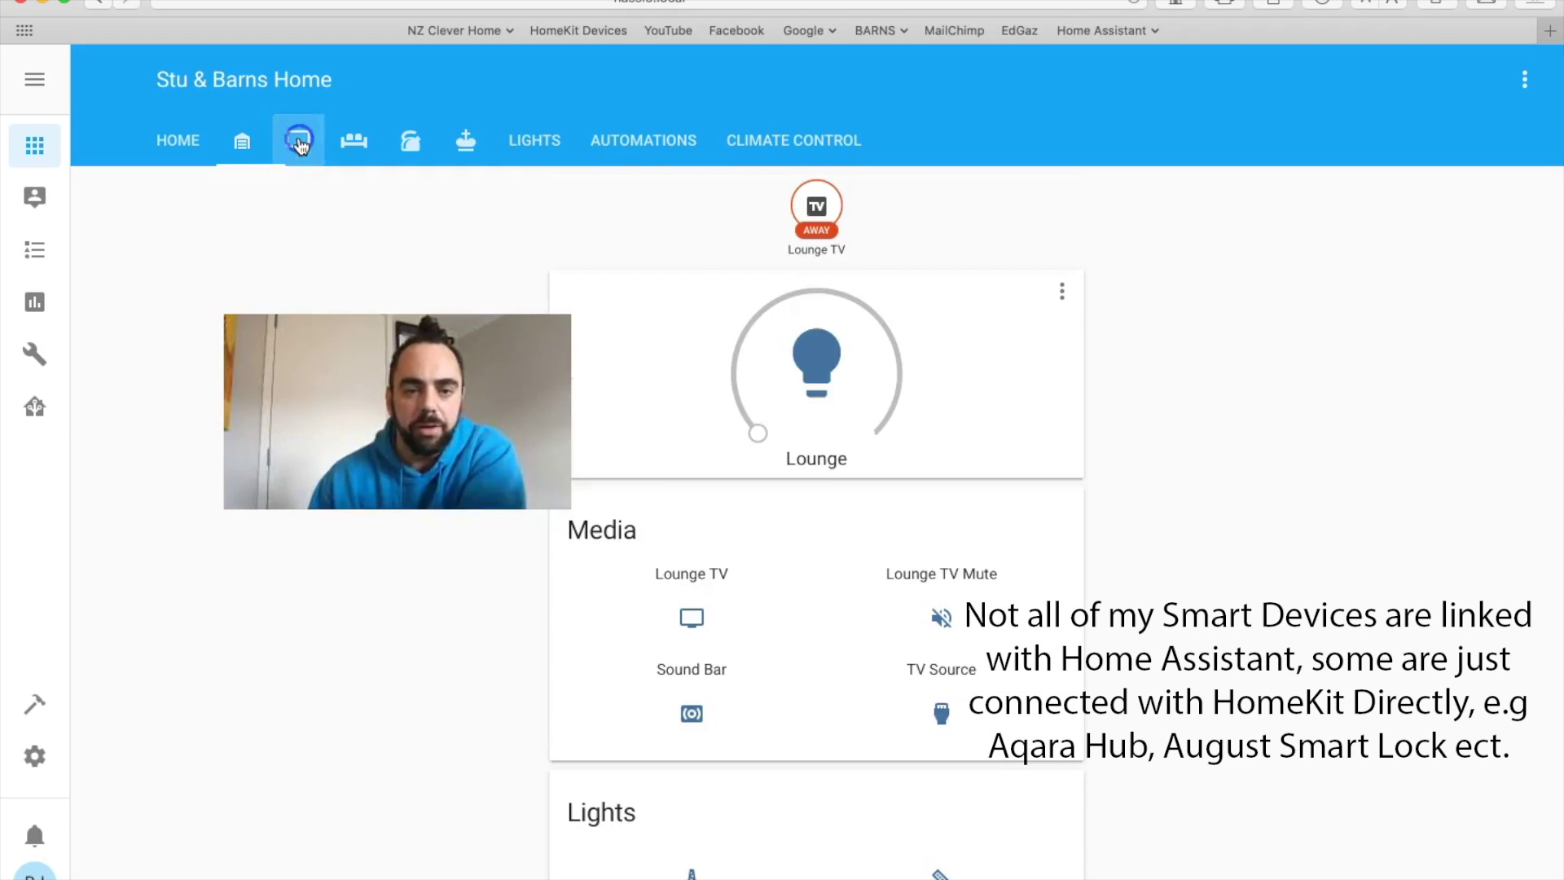
scroll(853, 391, "down", 2)
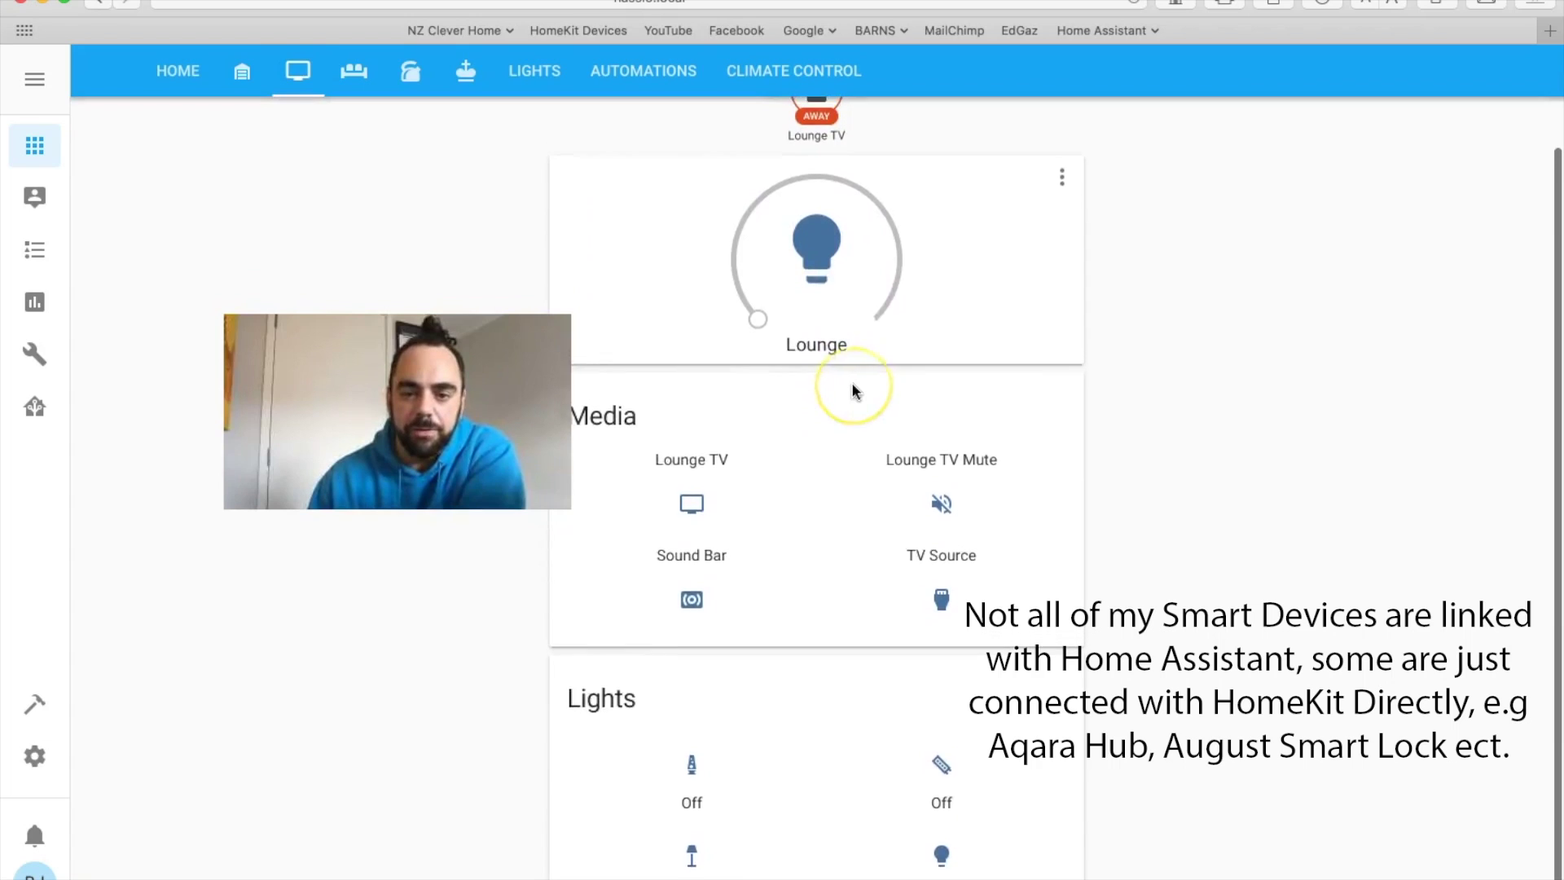
scroll(853, 392, "up", 2)
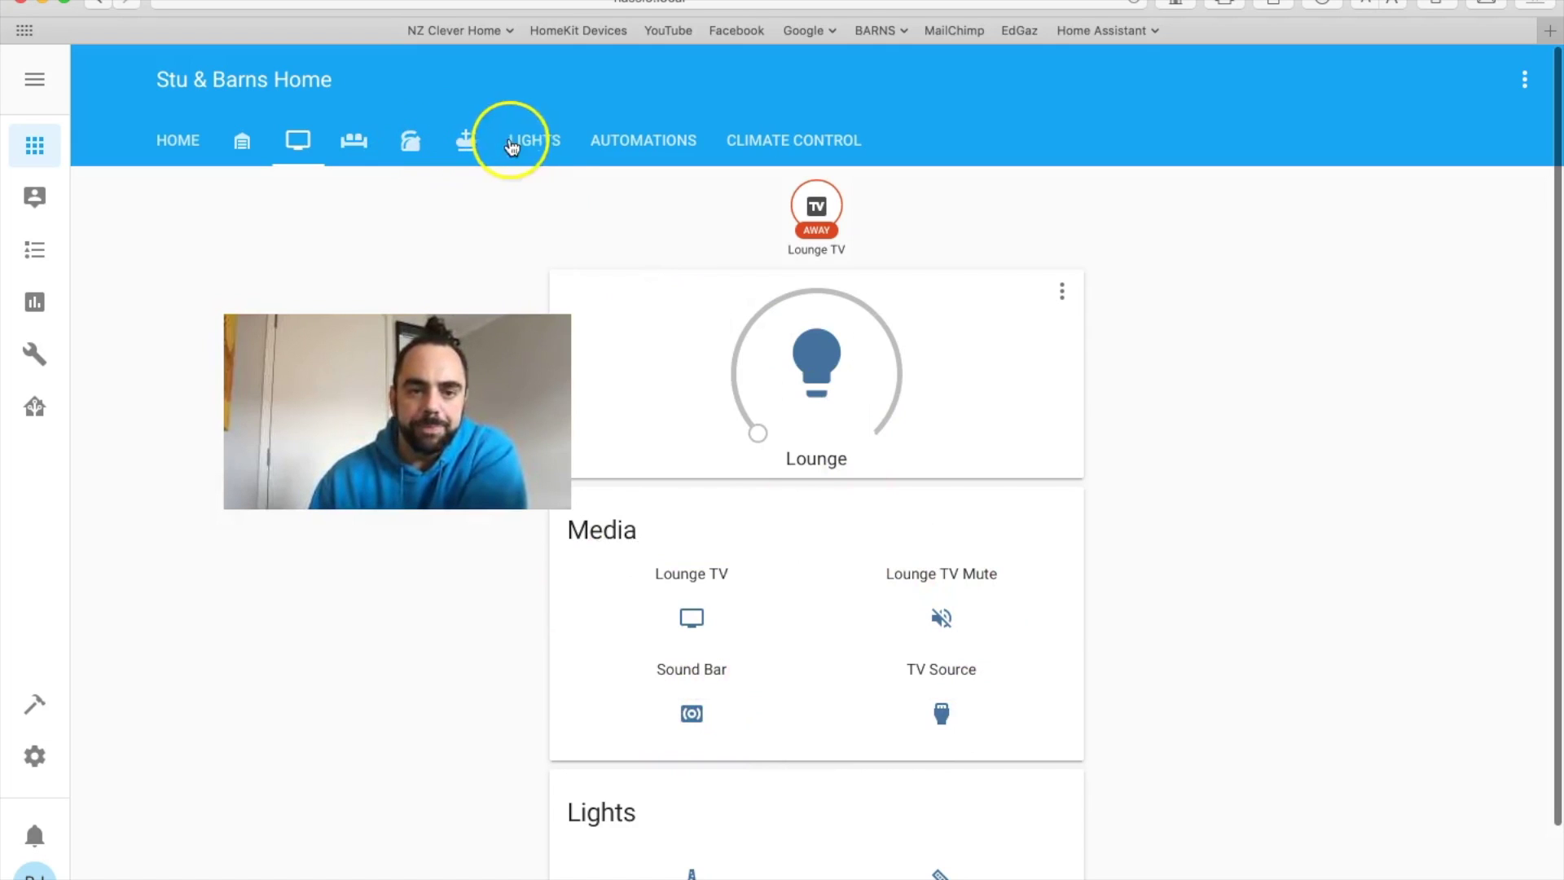
- Look through the Automations and Climate Control views and return to the Home view
left_click(648, 143)
left_click(776, 150)
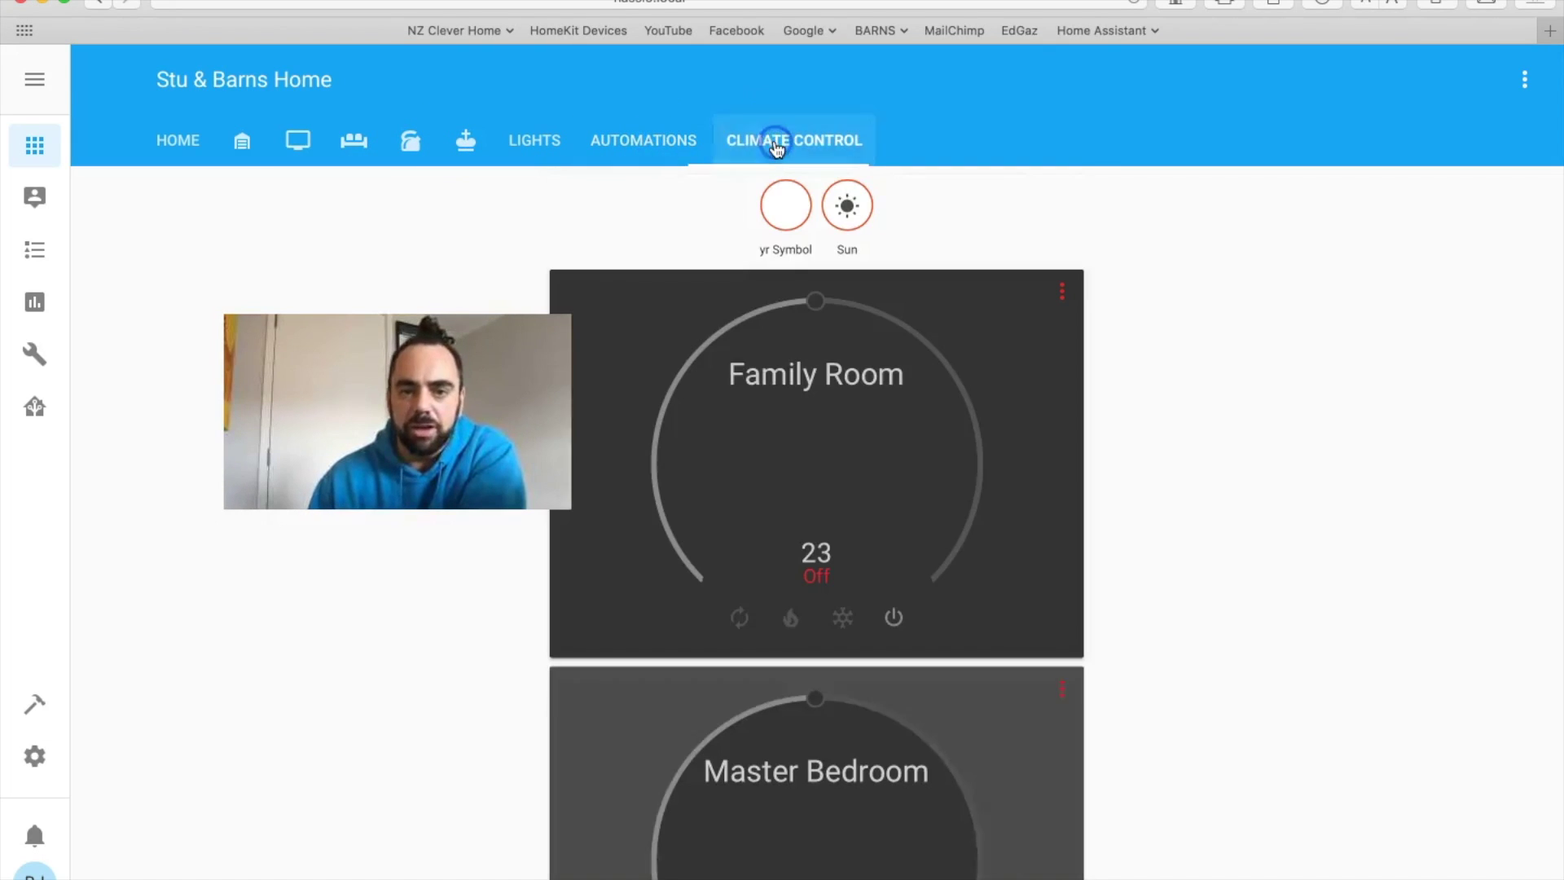
scroll(782, 660, "down", 3)
scroll(781, 678, "up", 3)
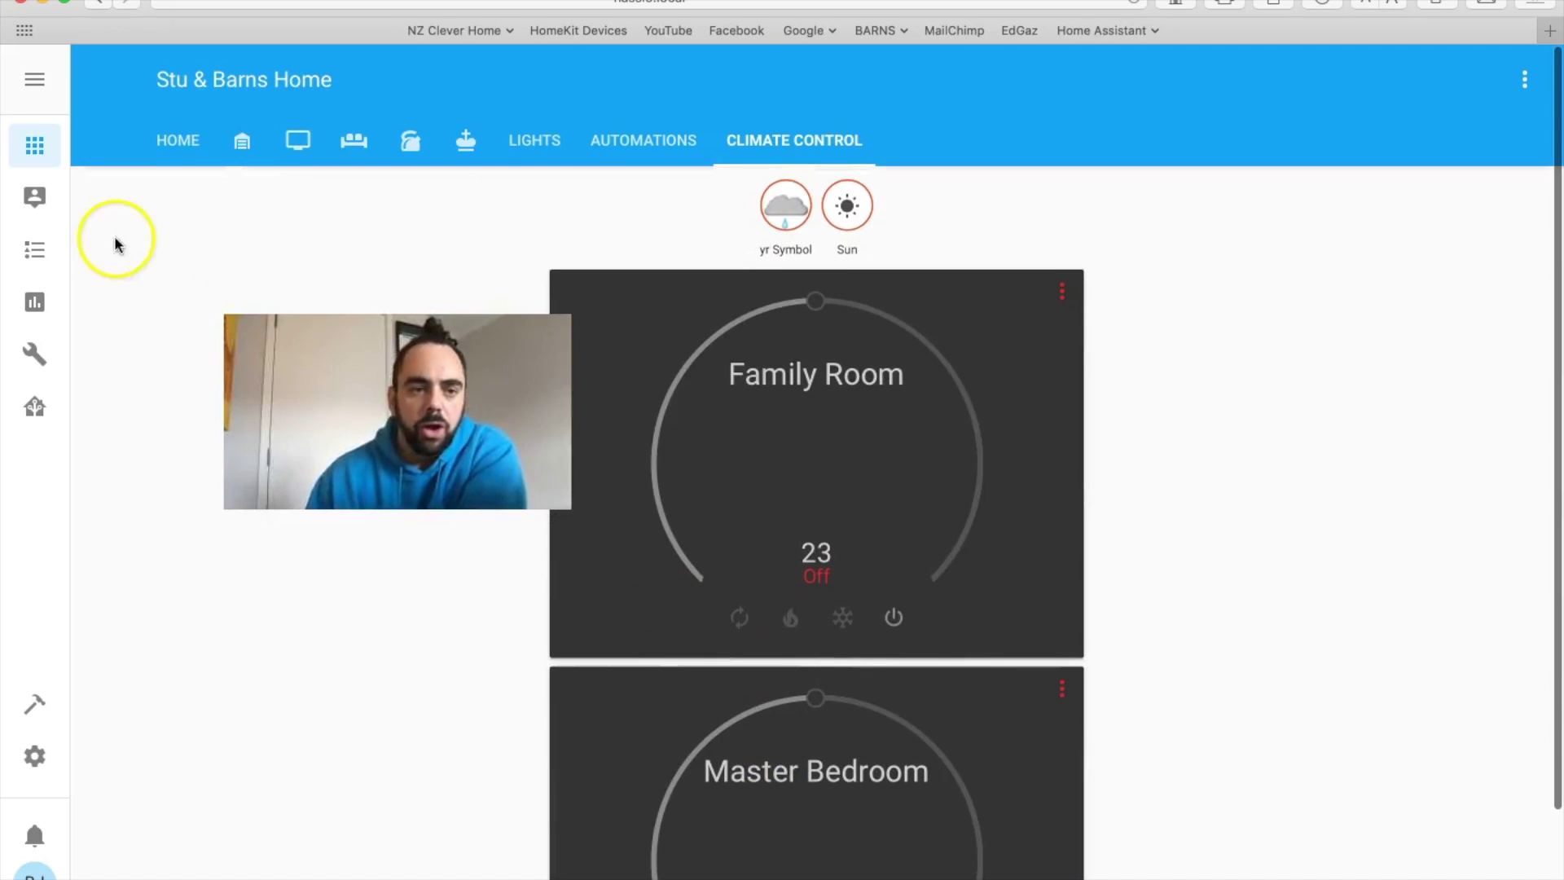
left_click(176, 140)
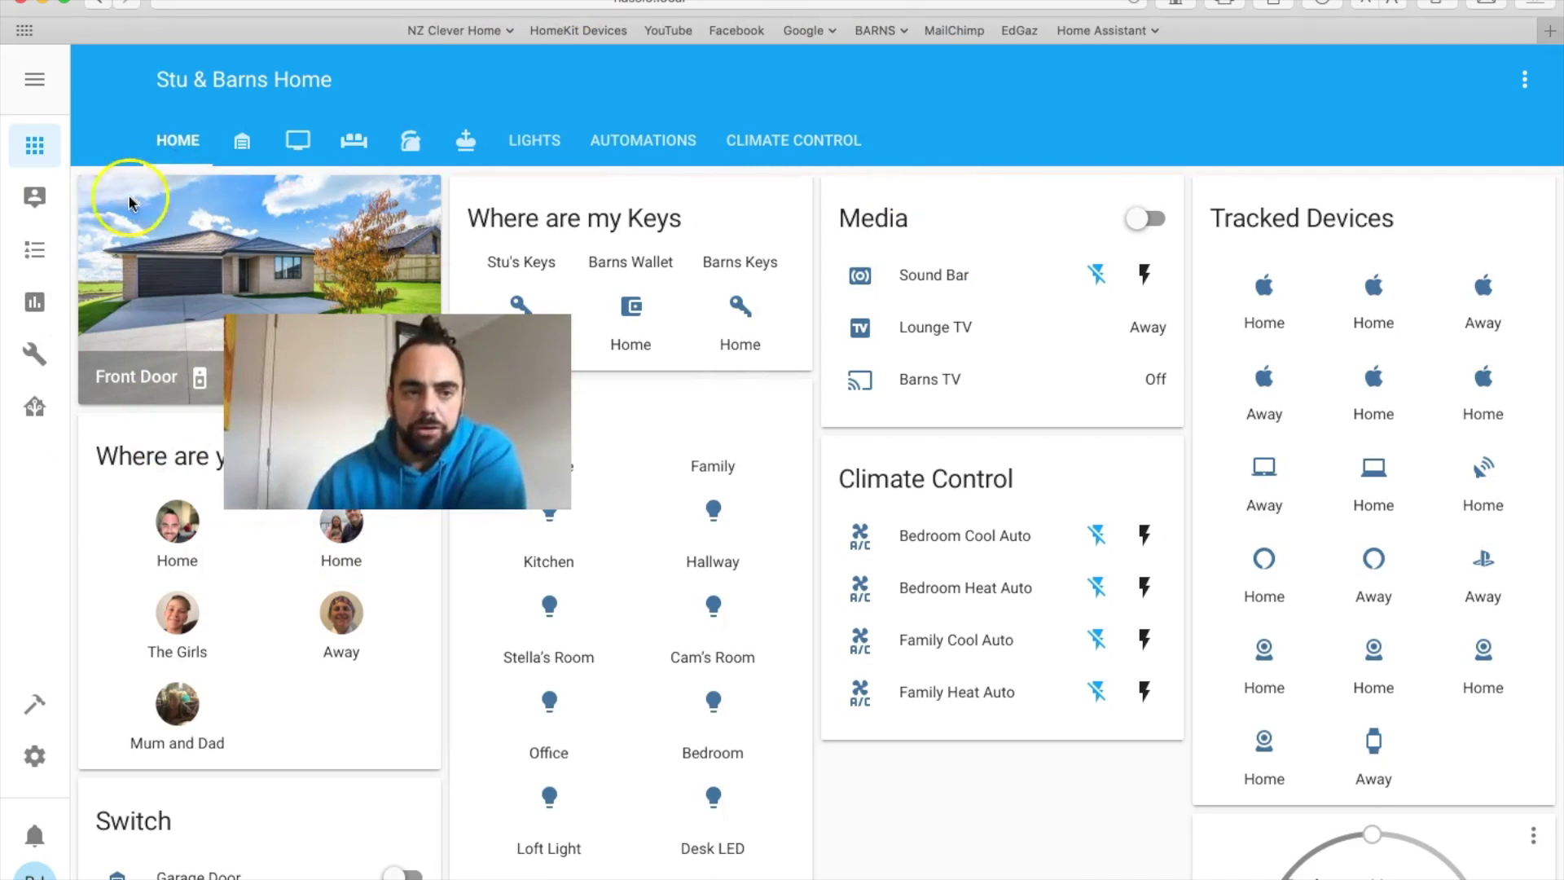
- Show the Map, Logbook and History pages one after another
left_click(44, 209)
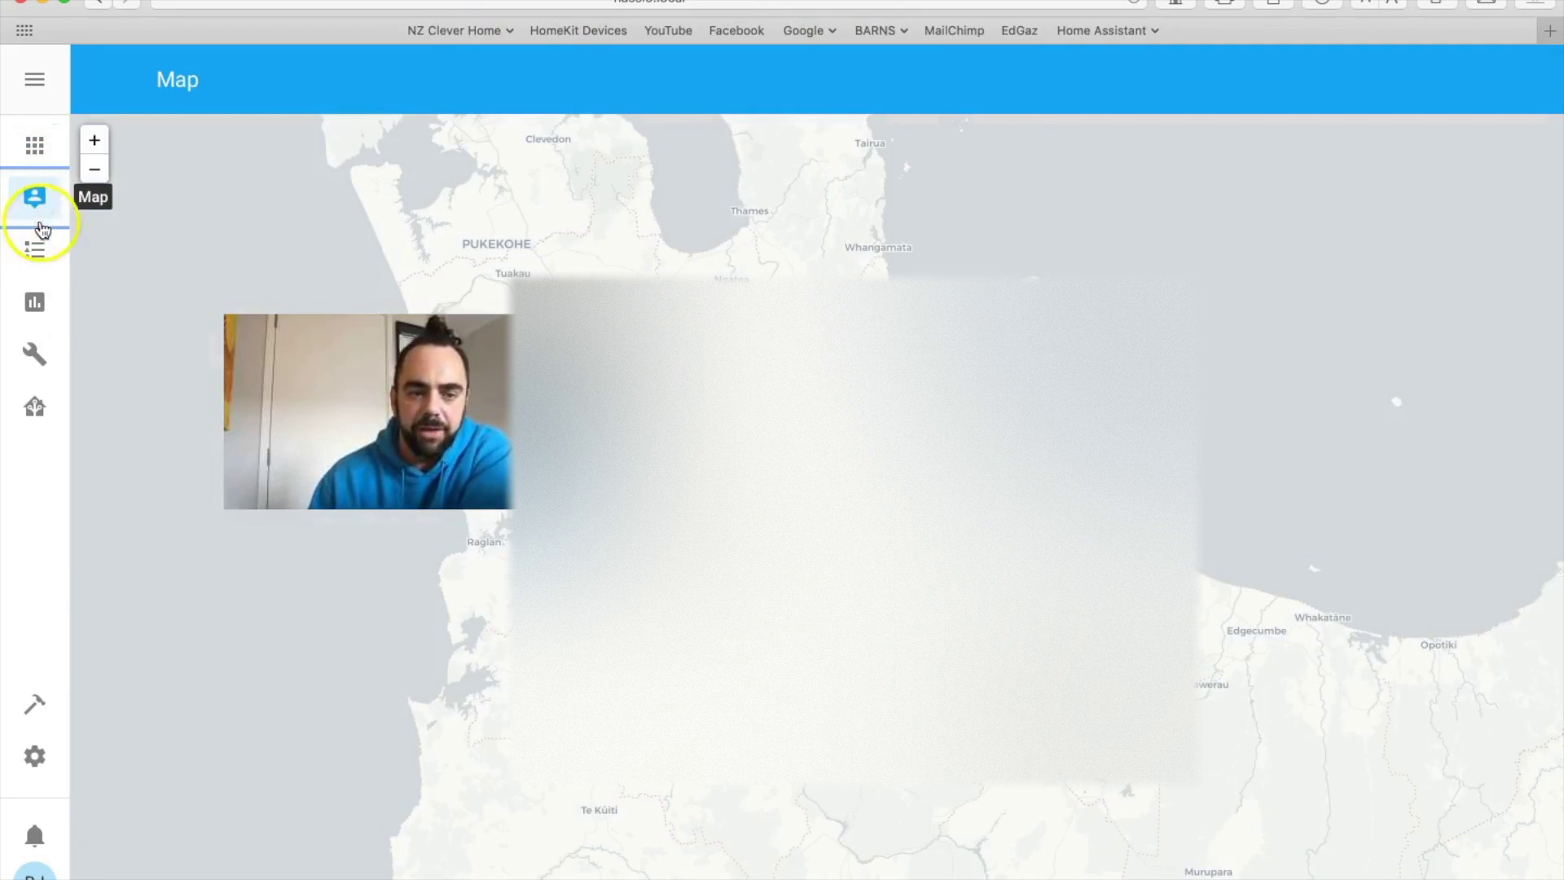
left_click(47, 260)
left_click(35, 303)
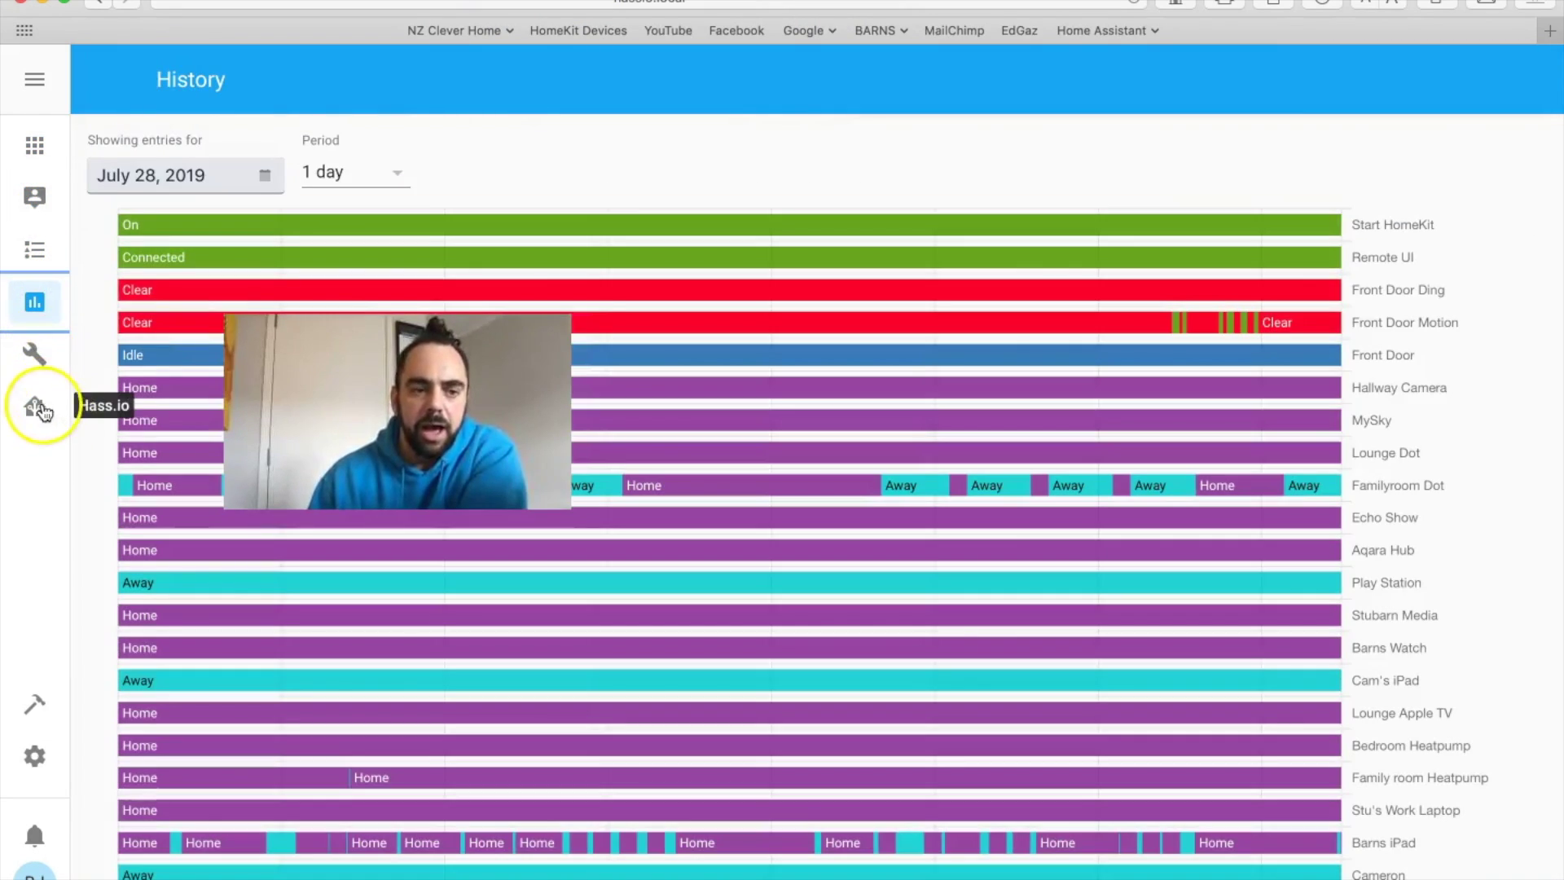
- Browse the official and community add-ons in the Hass.io add-on store
left_click(38, 407)
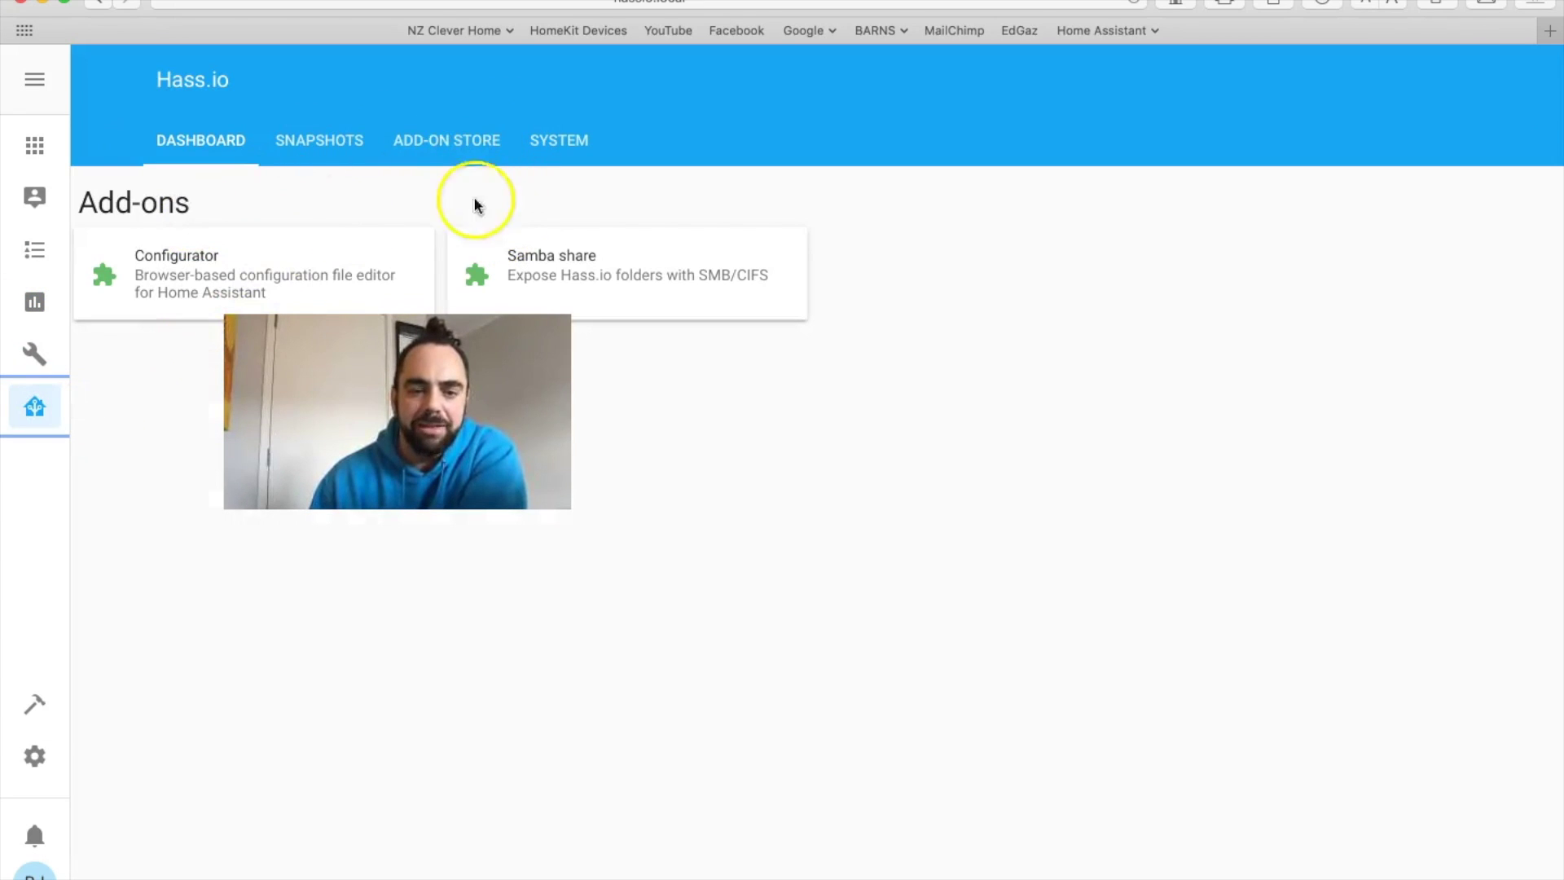
left_click(443, 144)
scroll(766, 482, "down", 5)
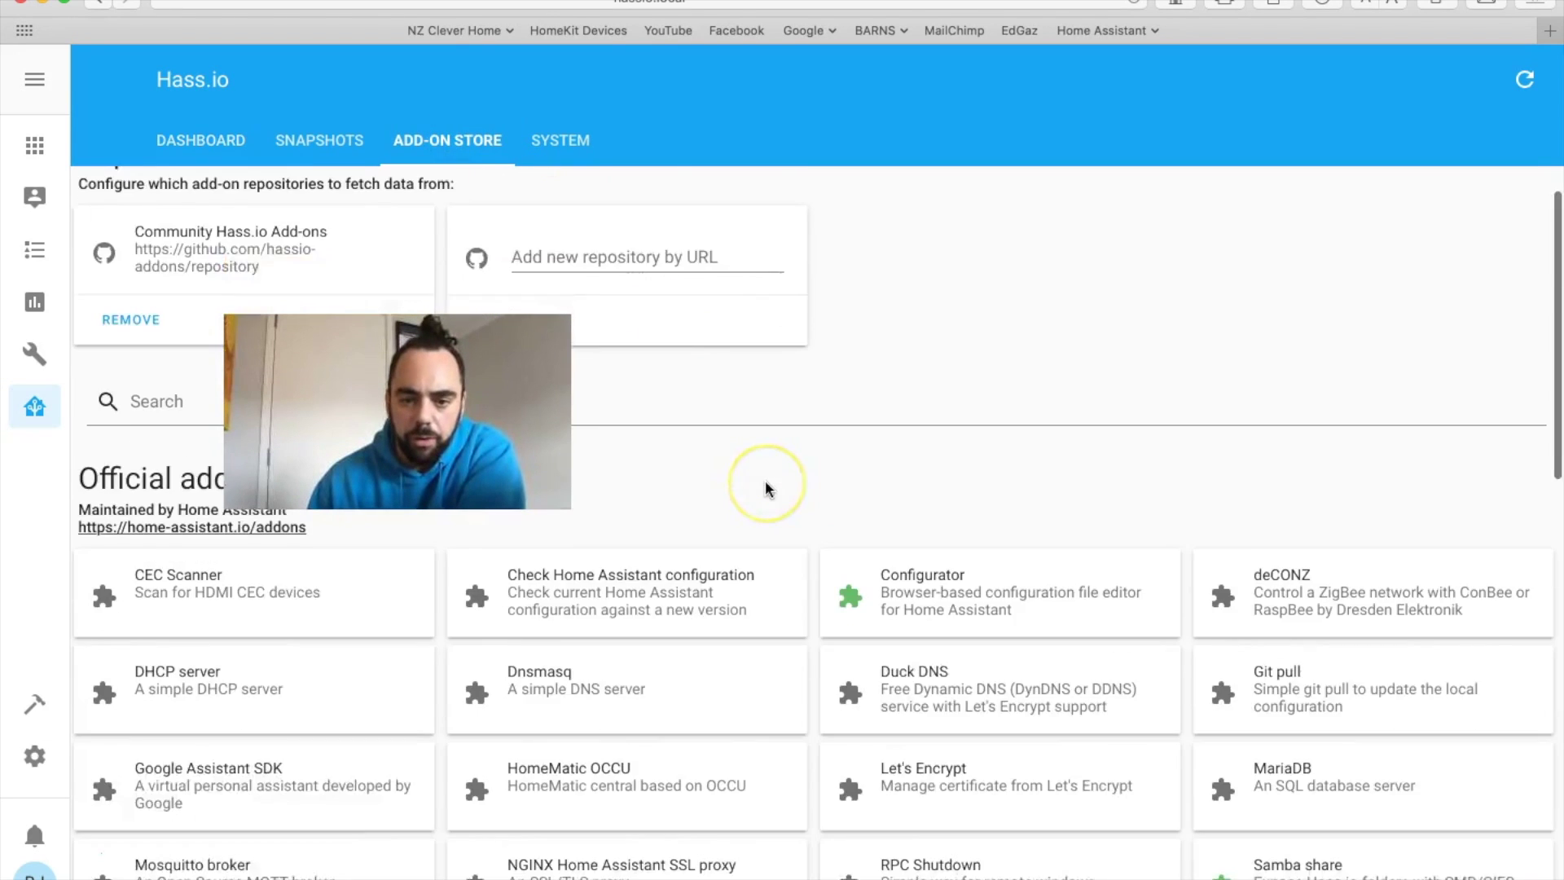
scroll(765, 489, "down", 1)
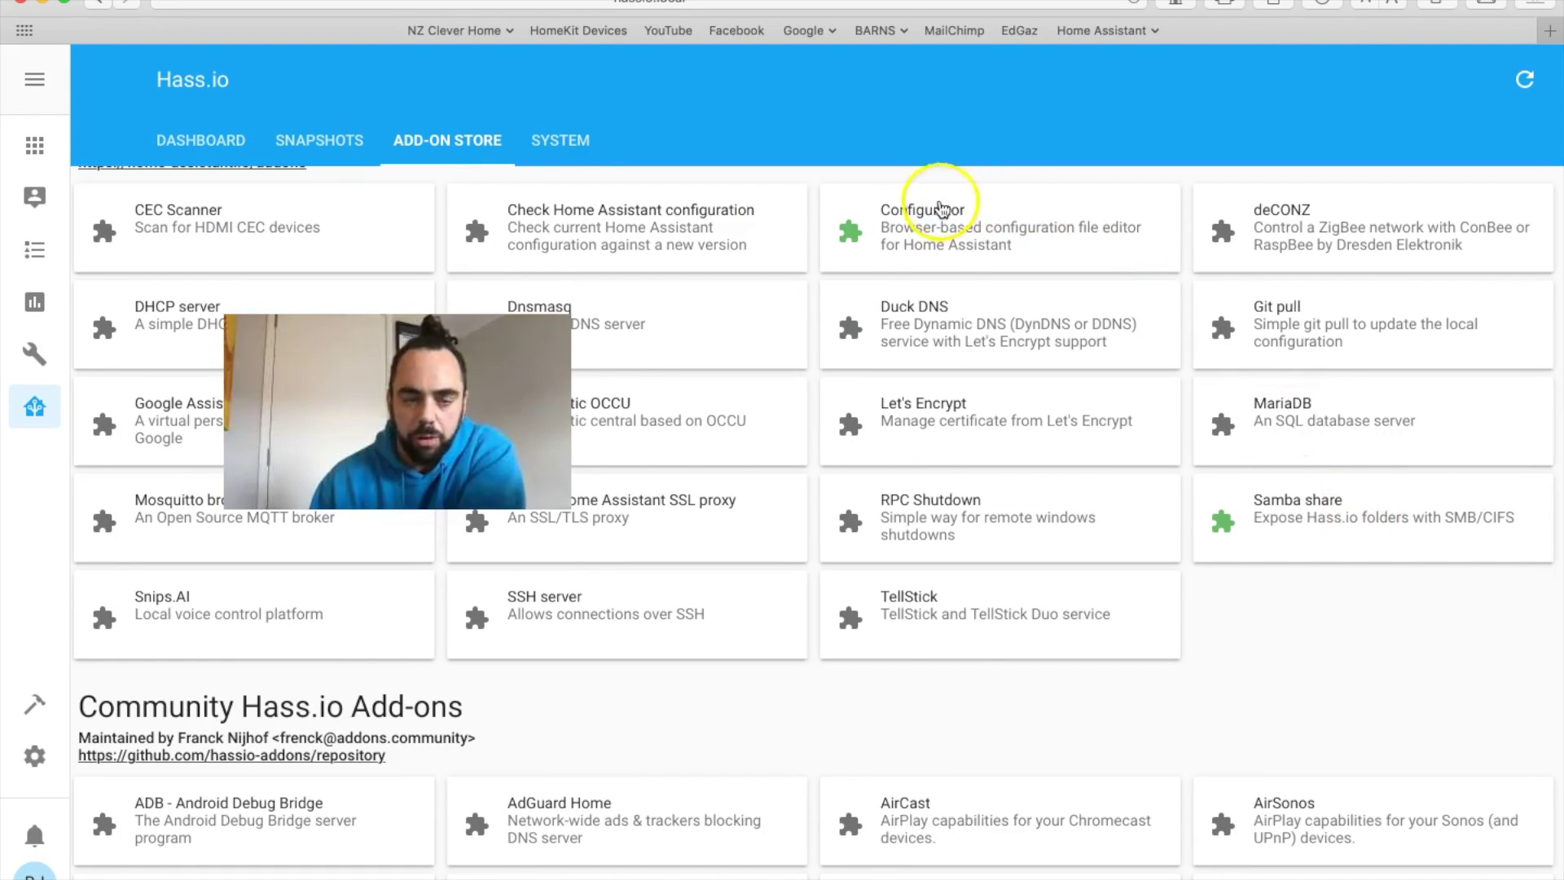
scroll(933, 830, "down", 10)
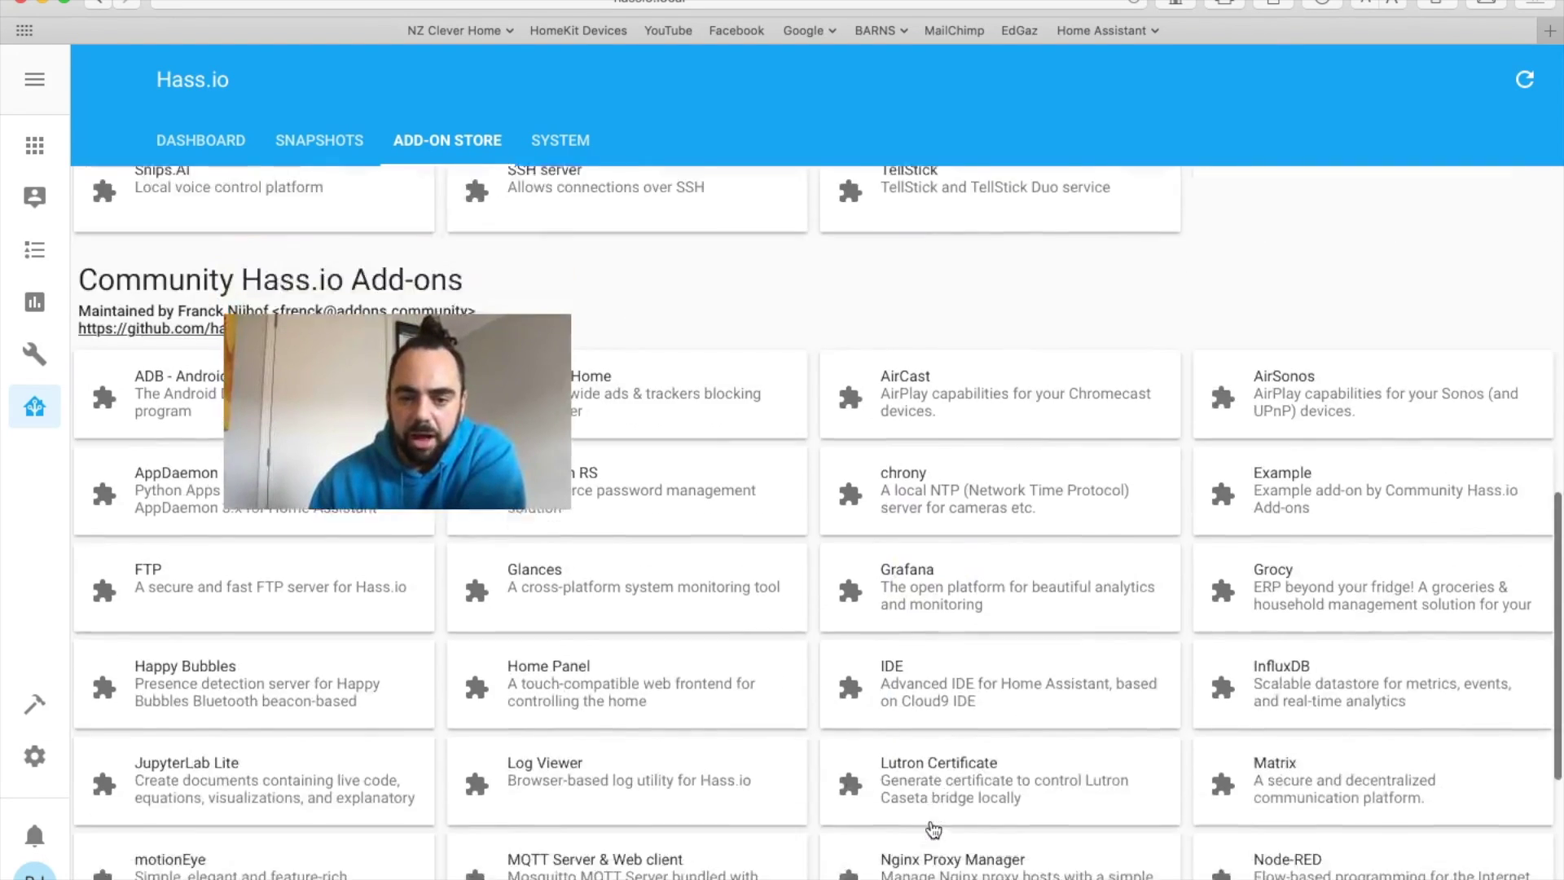
scroll(932, 830, "up", 15)
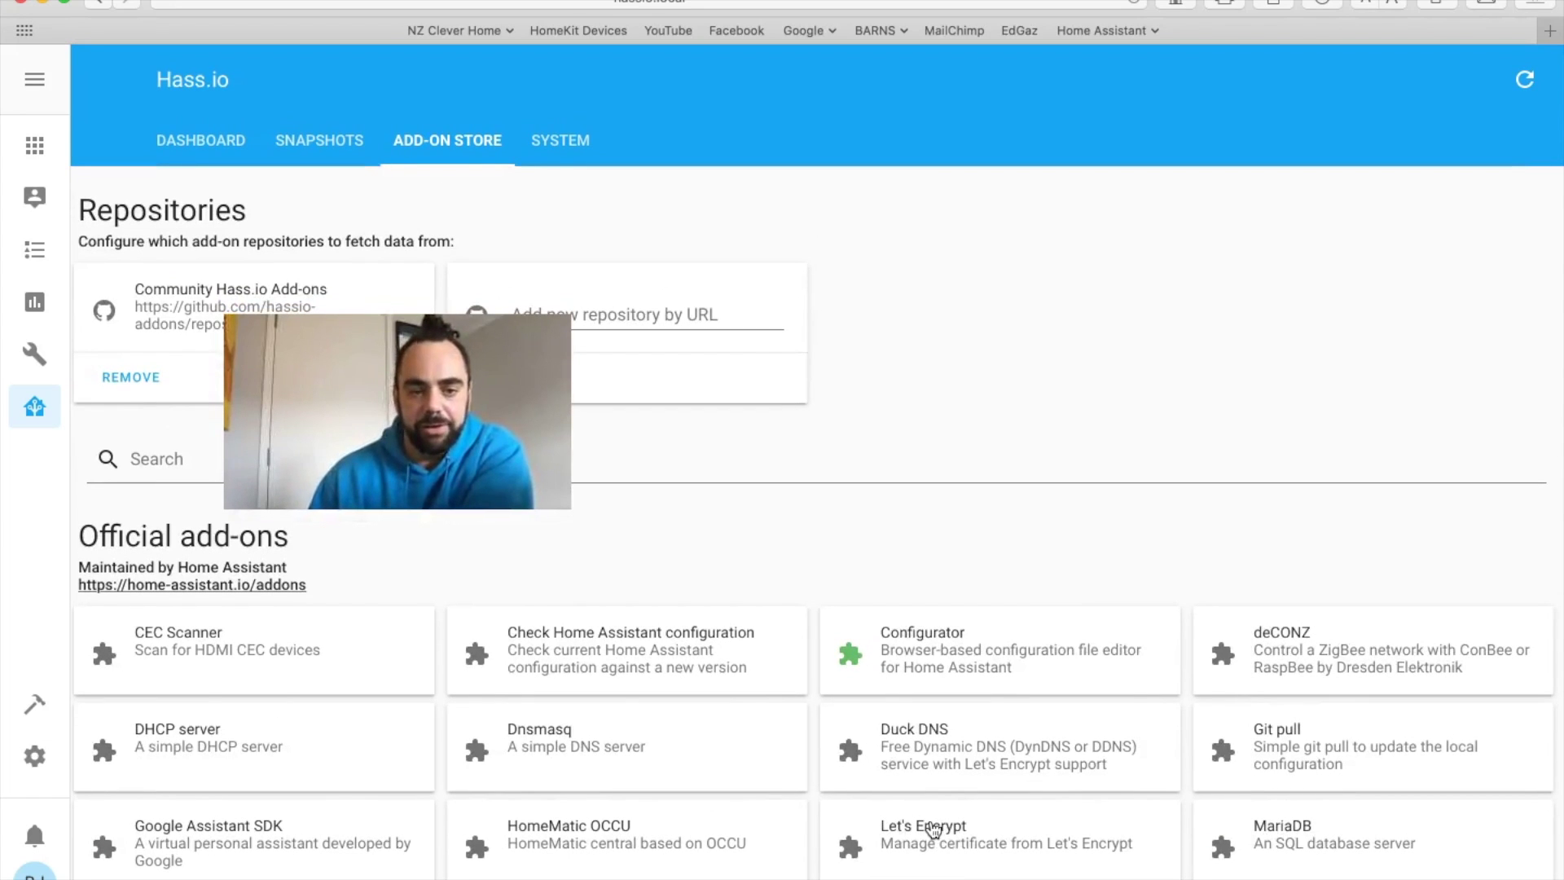
- Open configuration.yaml from the Configurator's file browser
left_click(29, 359)
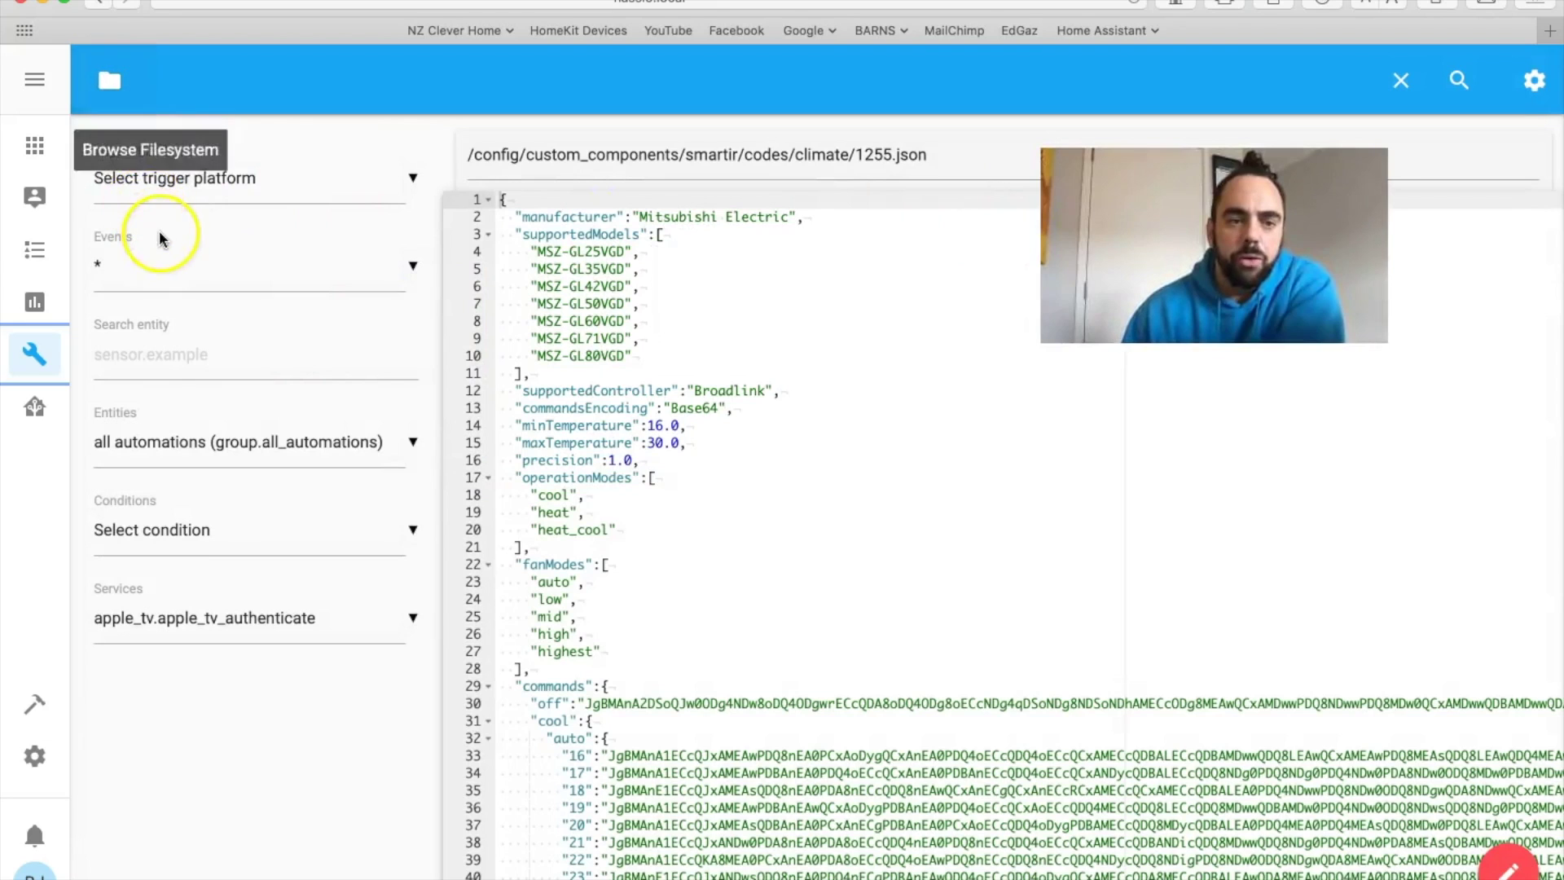
left_click(109, 81)
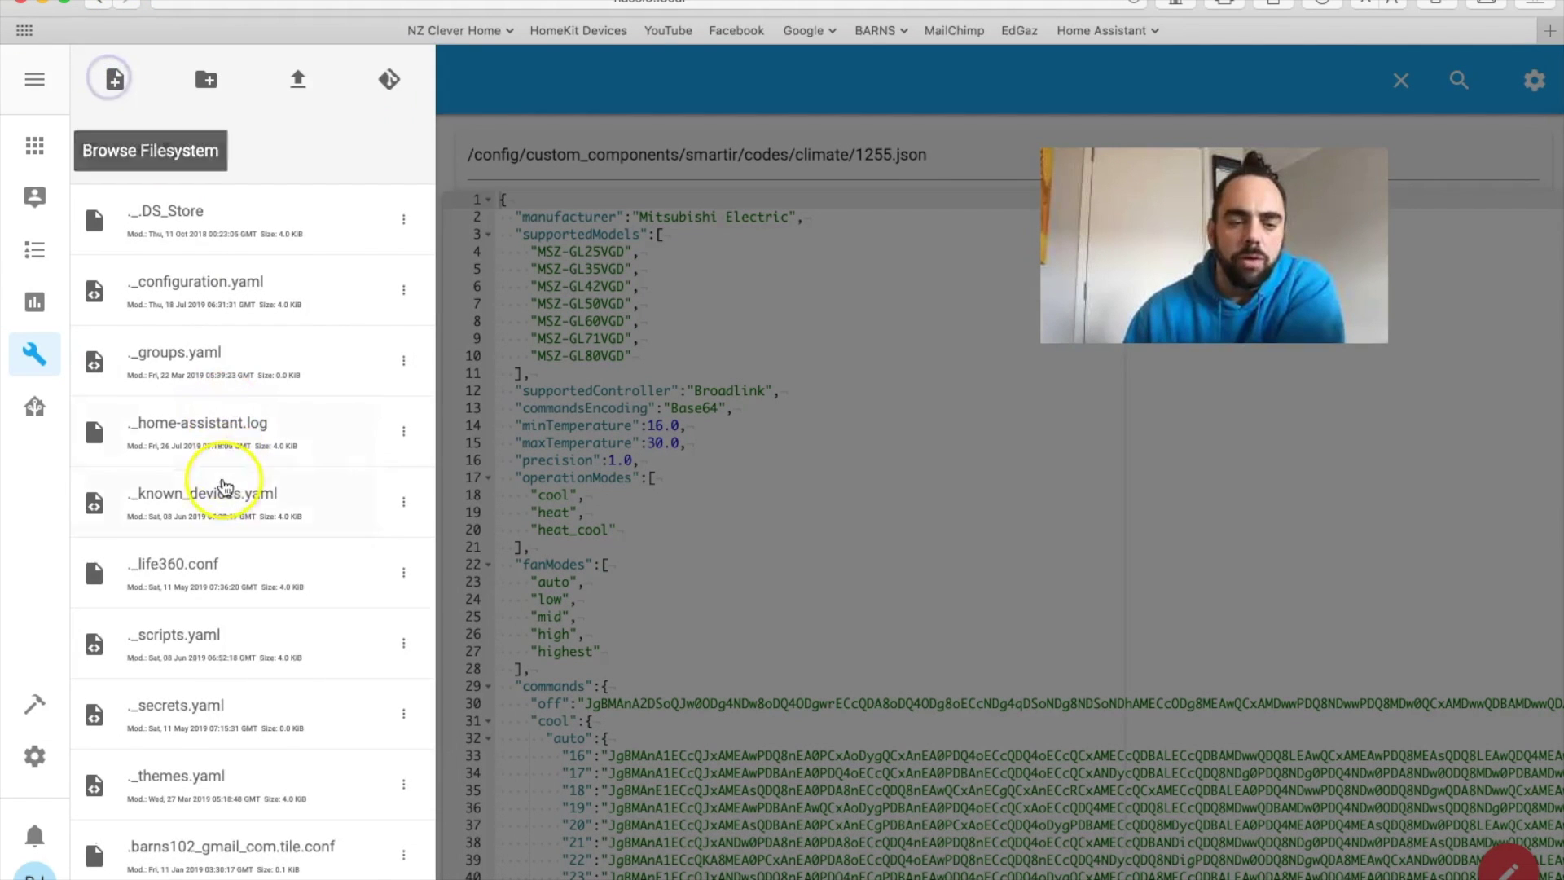
scroll(226, 489, "down", 10)
scroll(226, 488, "up", 8)
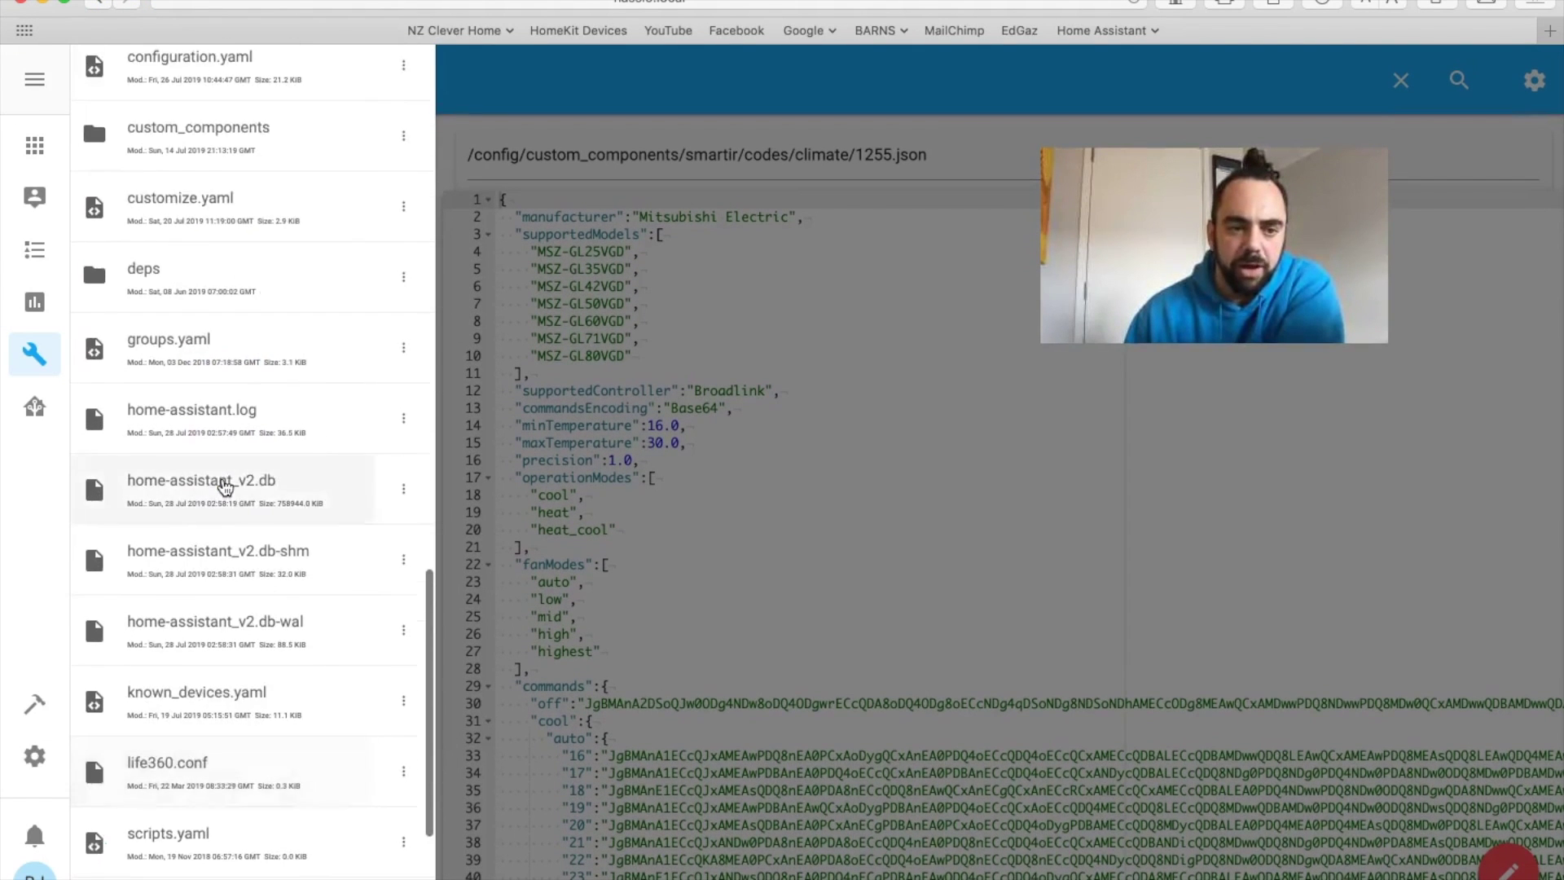
left_click(211, 376)
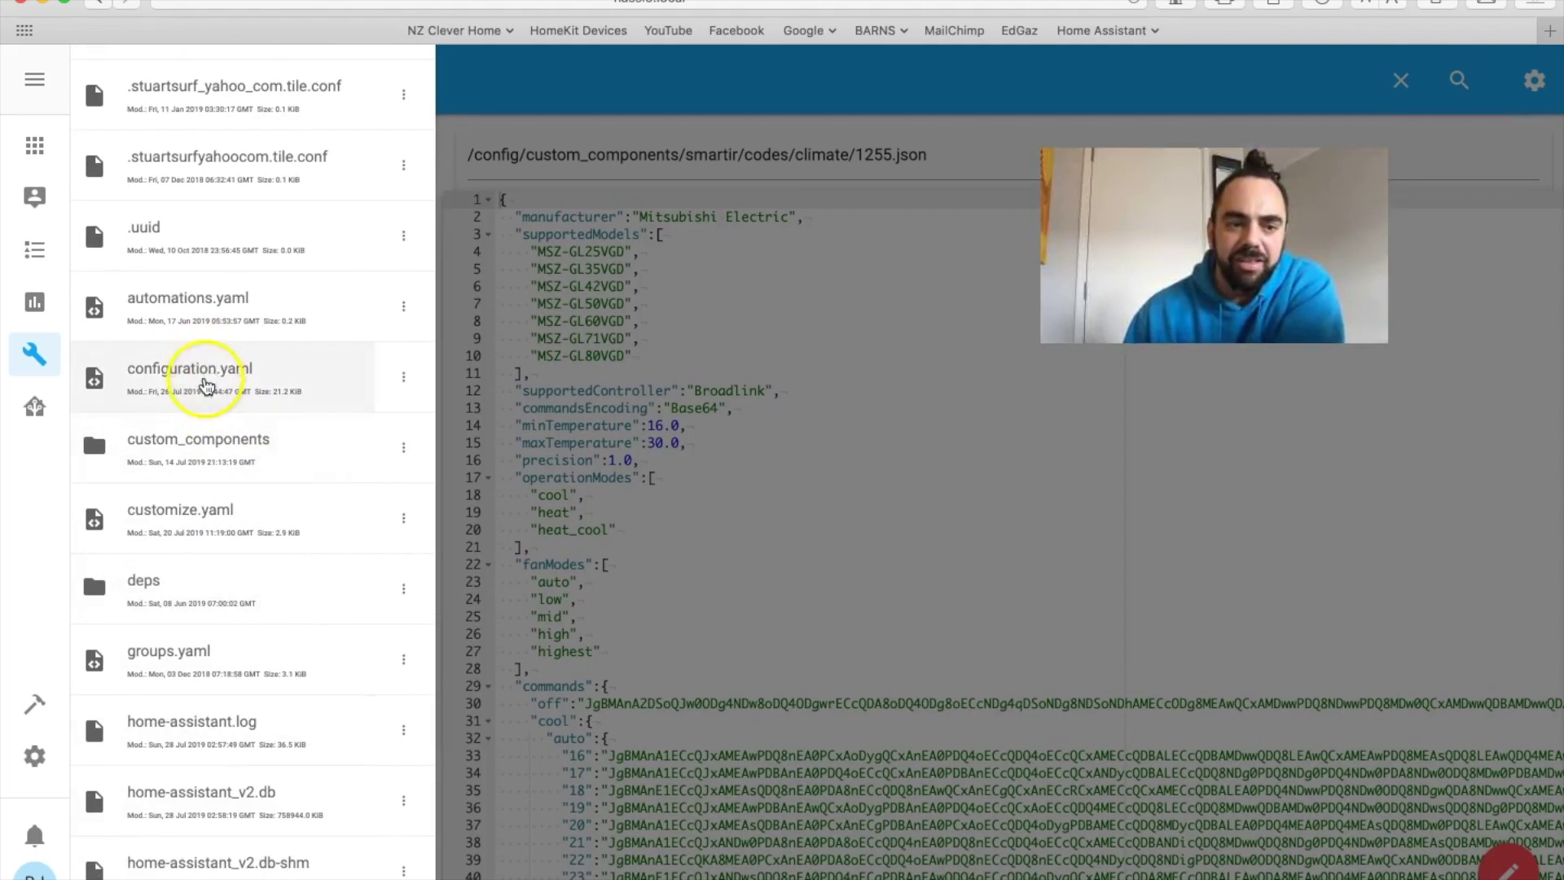
- Close the file browser and read configuration.yaml from the homeassistant block down to the zone and script sections
left_click(642, 410)
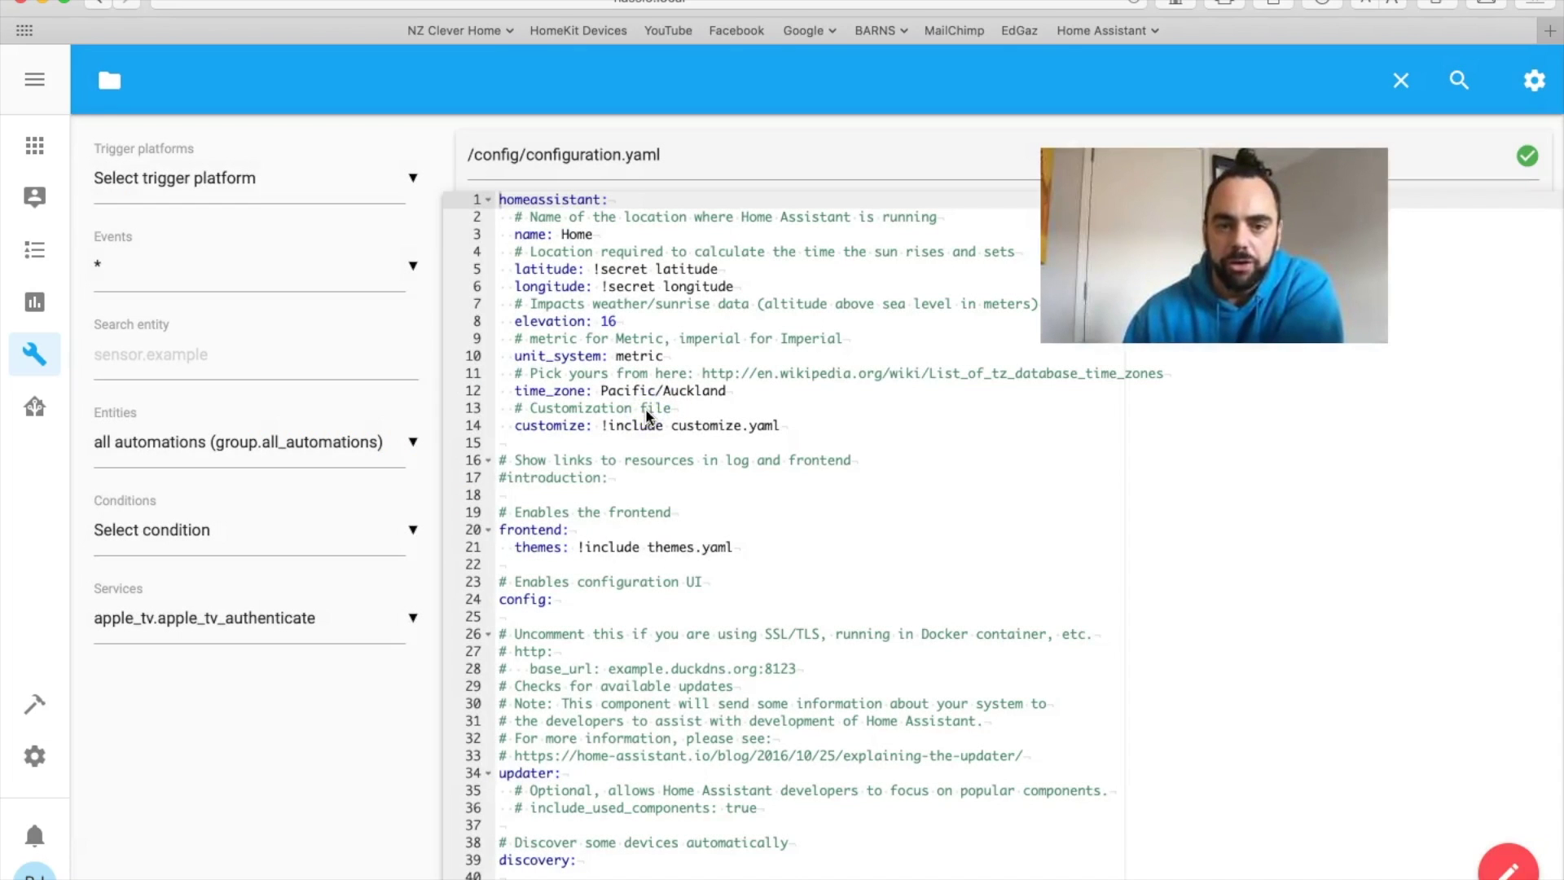
scroll(645, 409, "down", 2)
left_click(667, 310)
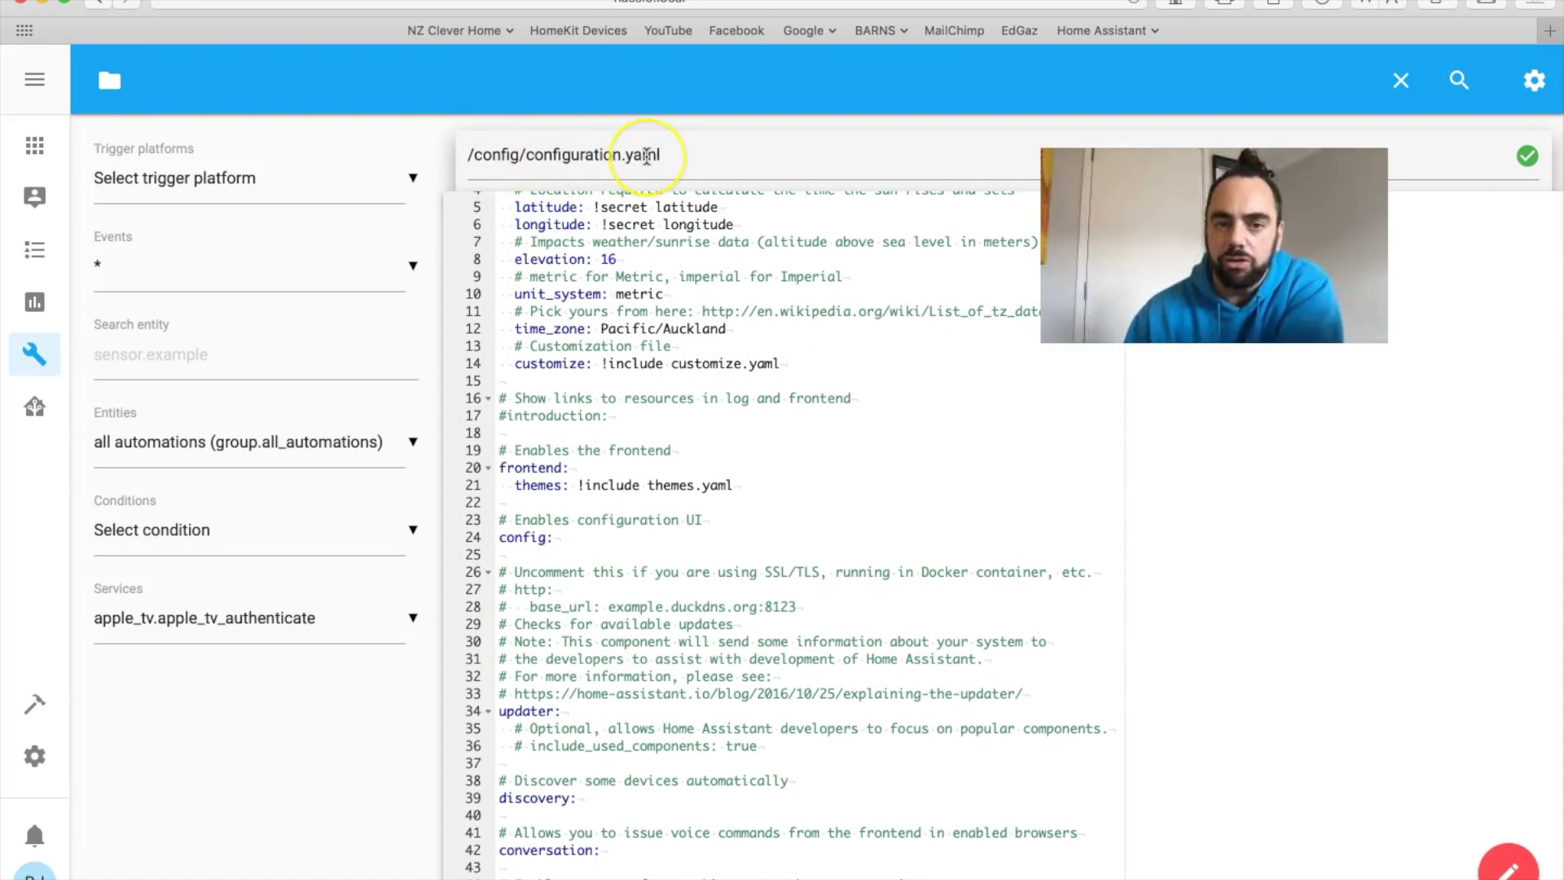
scroll(788, 663, "down", 5)
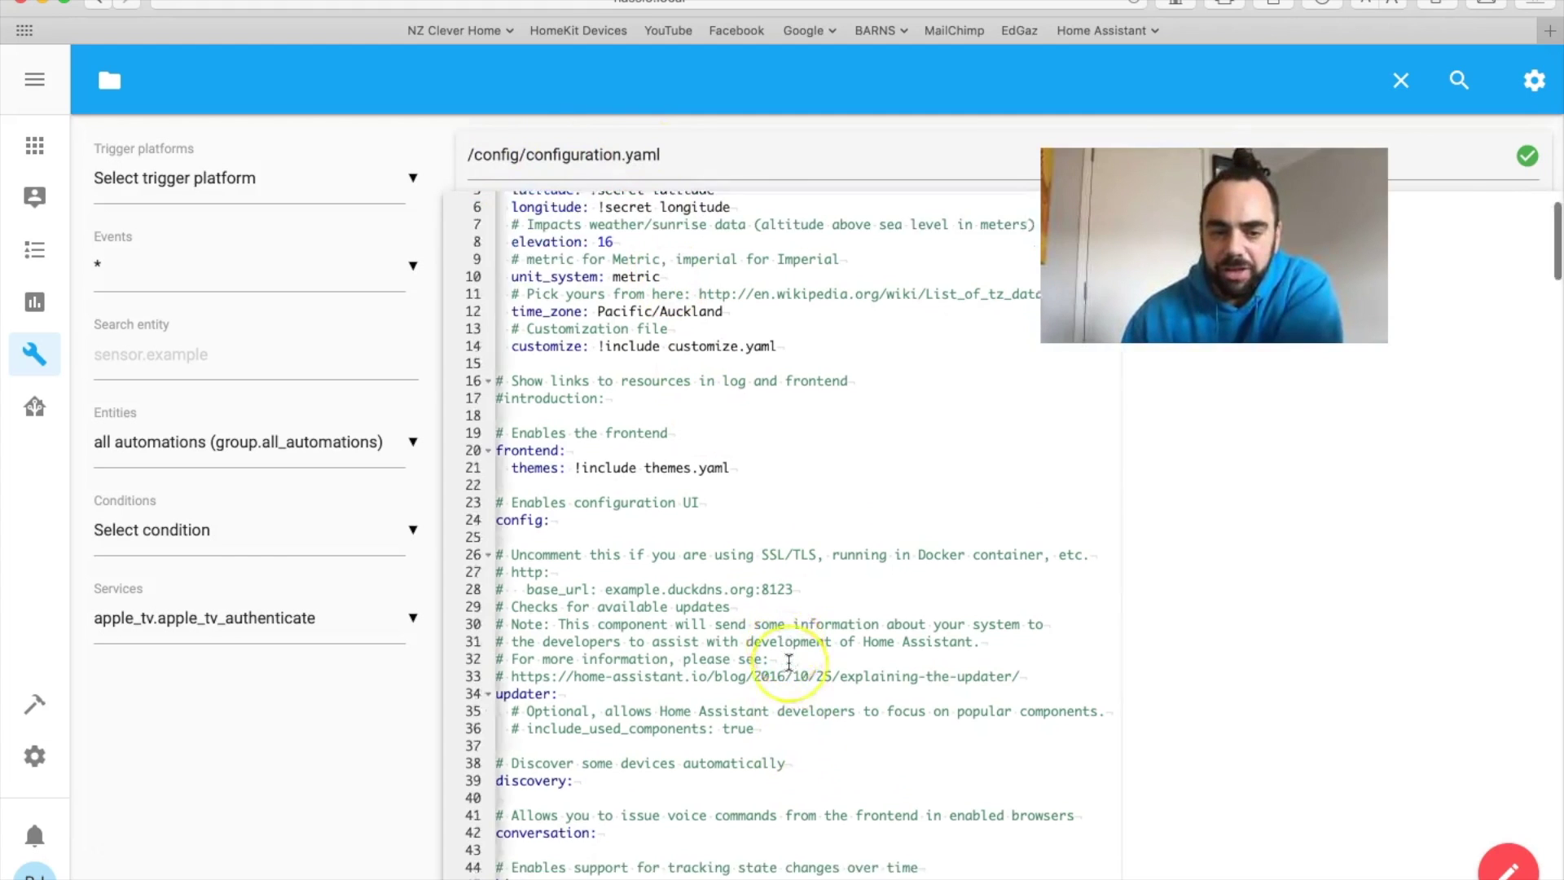
scroll(788, 663, "down", 9)
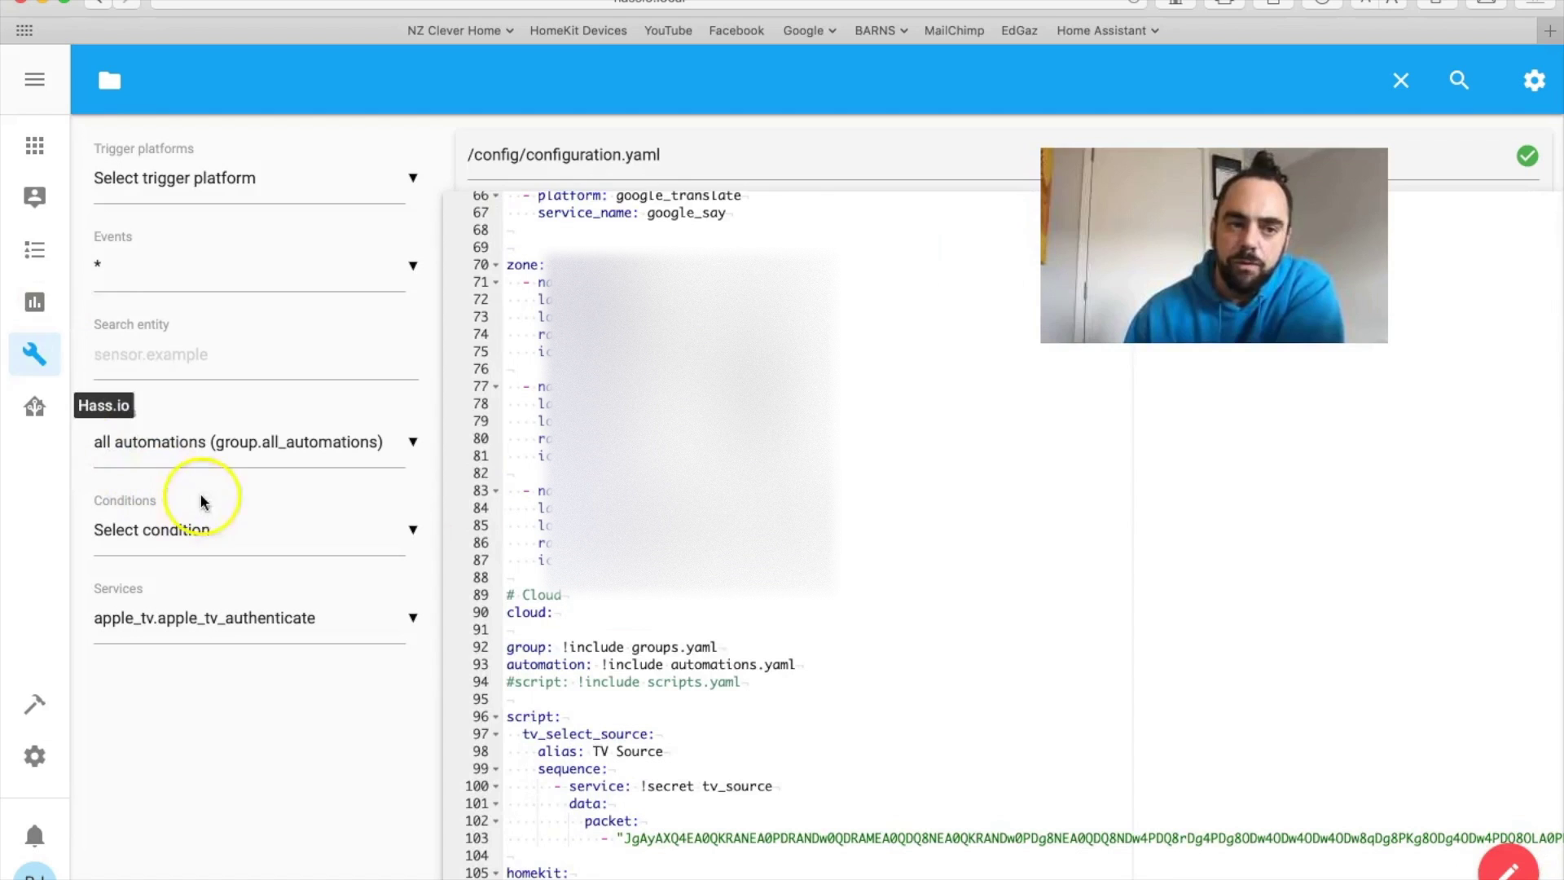
- Show the Home dashboard briefly, return to configuration.yaml in the Configurator and go down to its homekit section
left_click(38, 149)
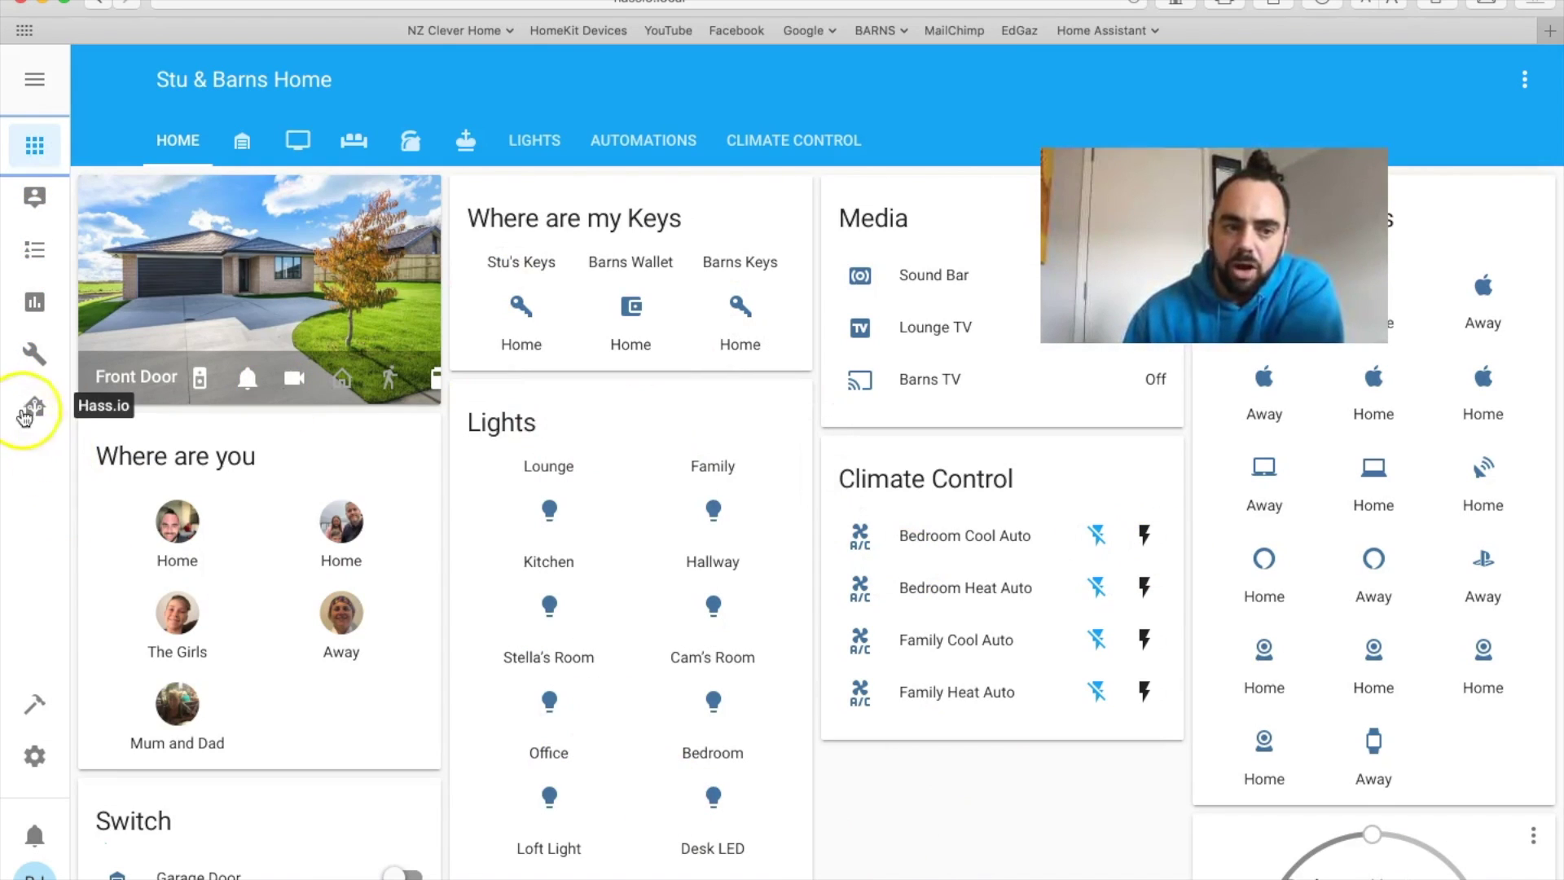
left_click(34, 354)
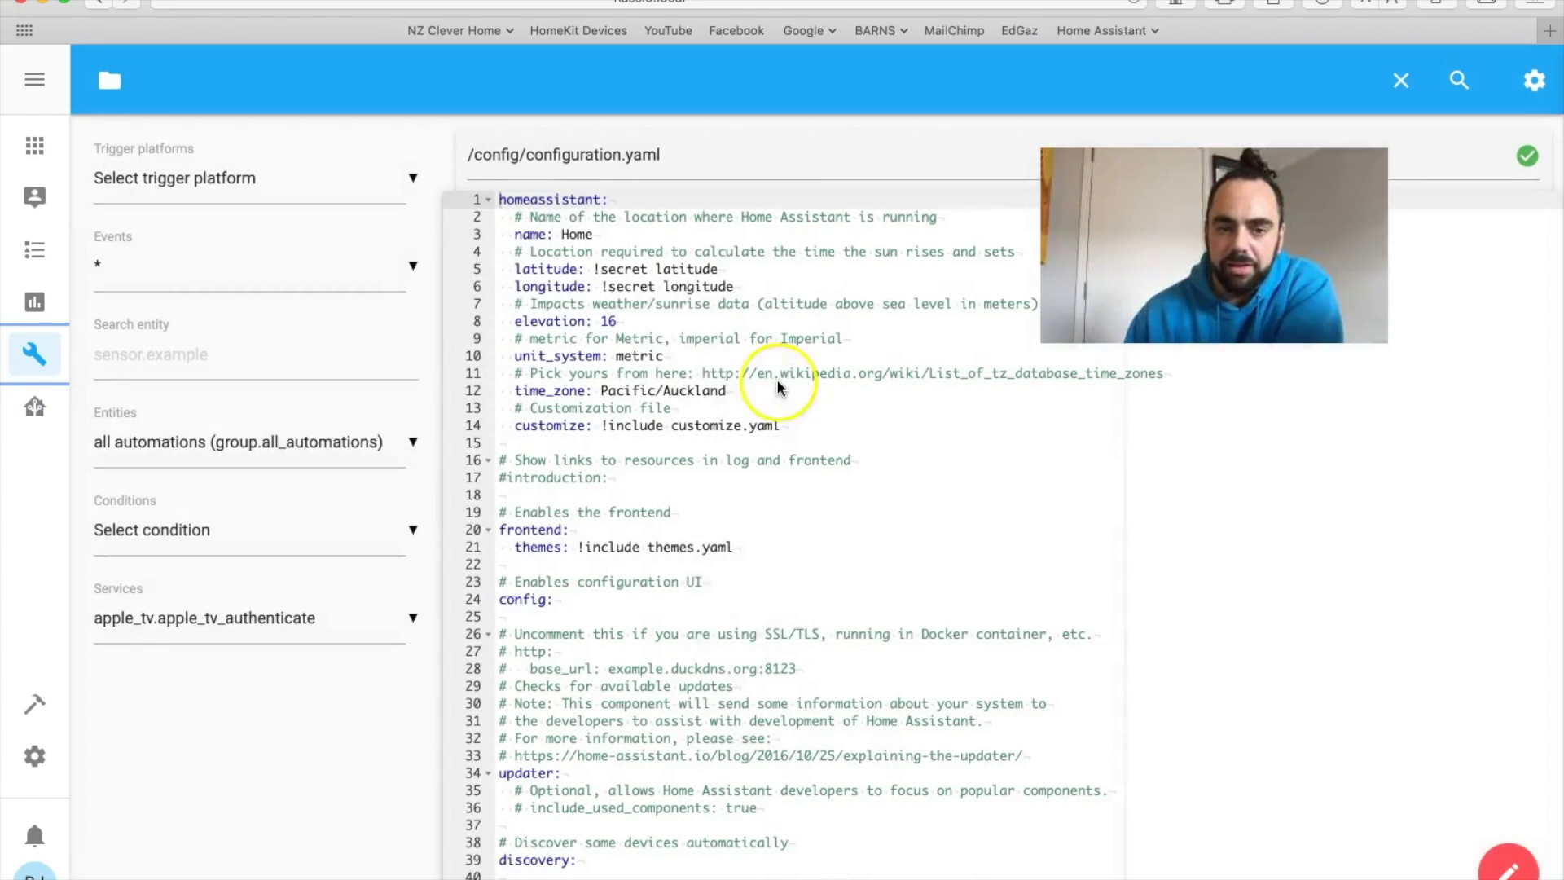
scroll(720, 664, "down", 10)
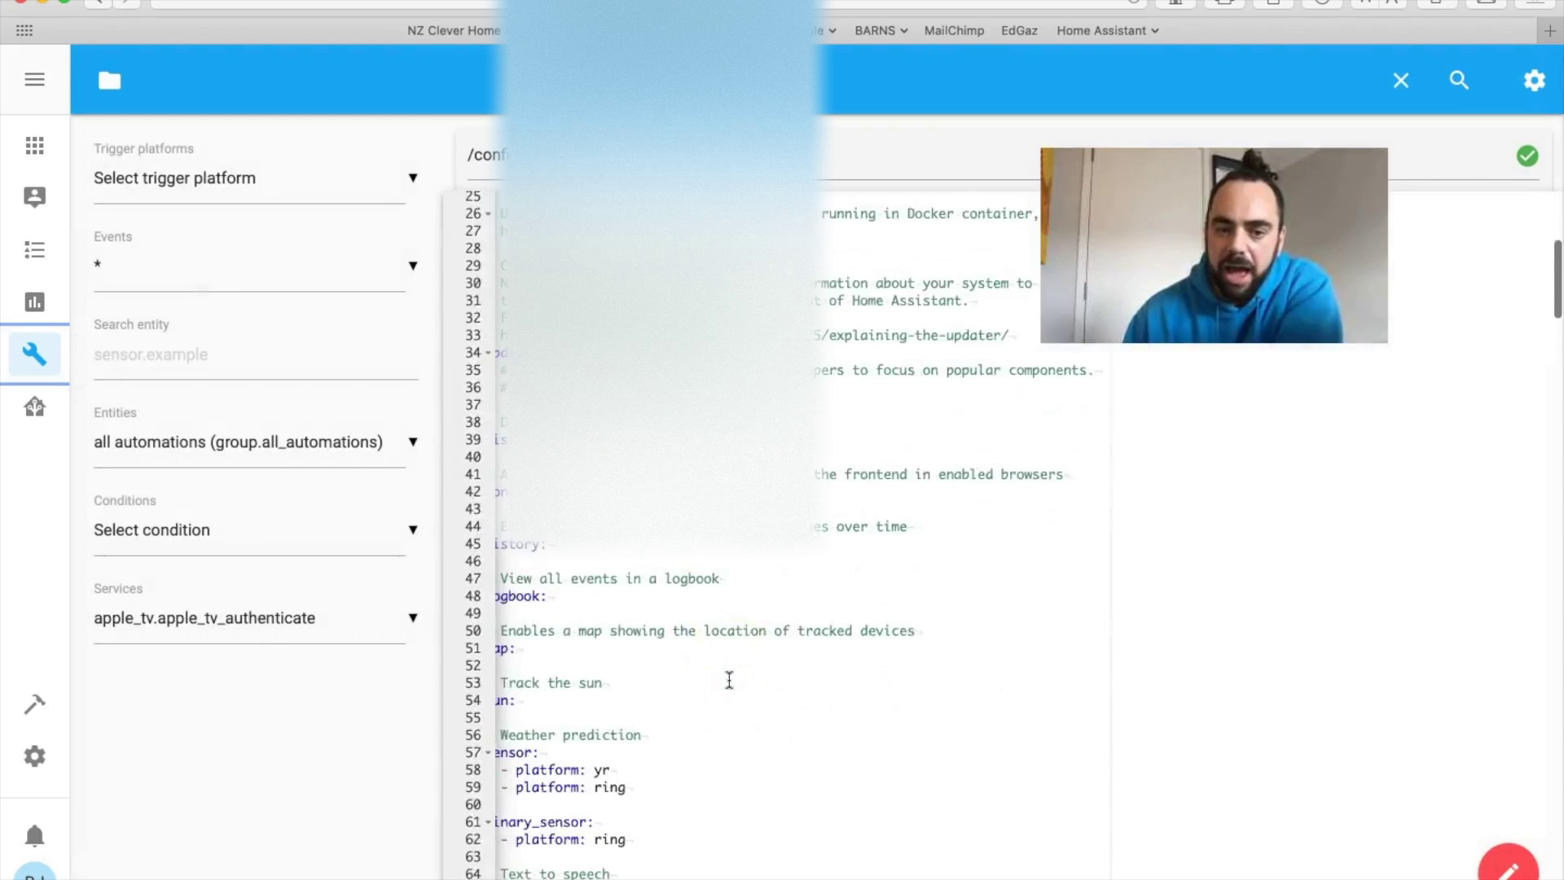
scroll(729, 680, "down", 6)
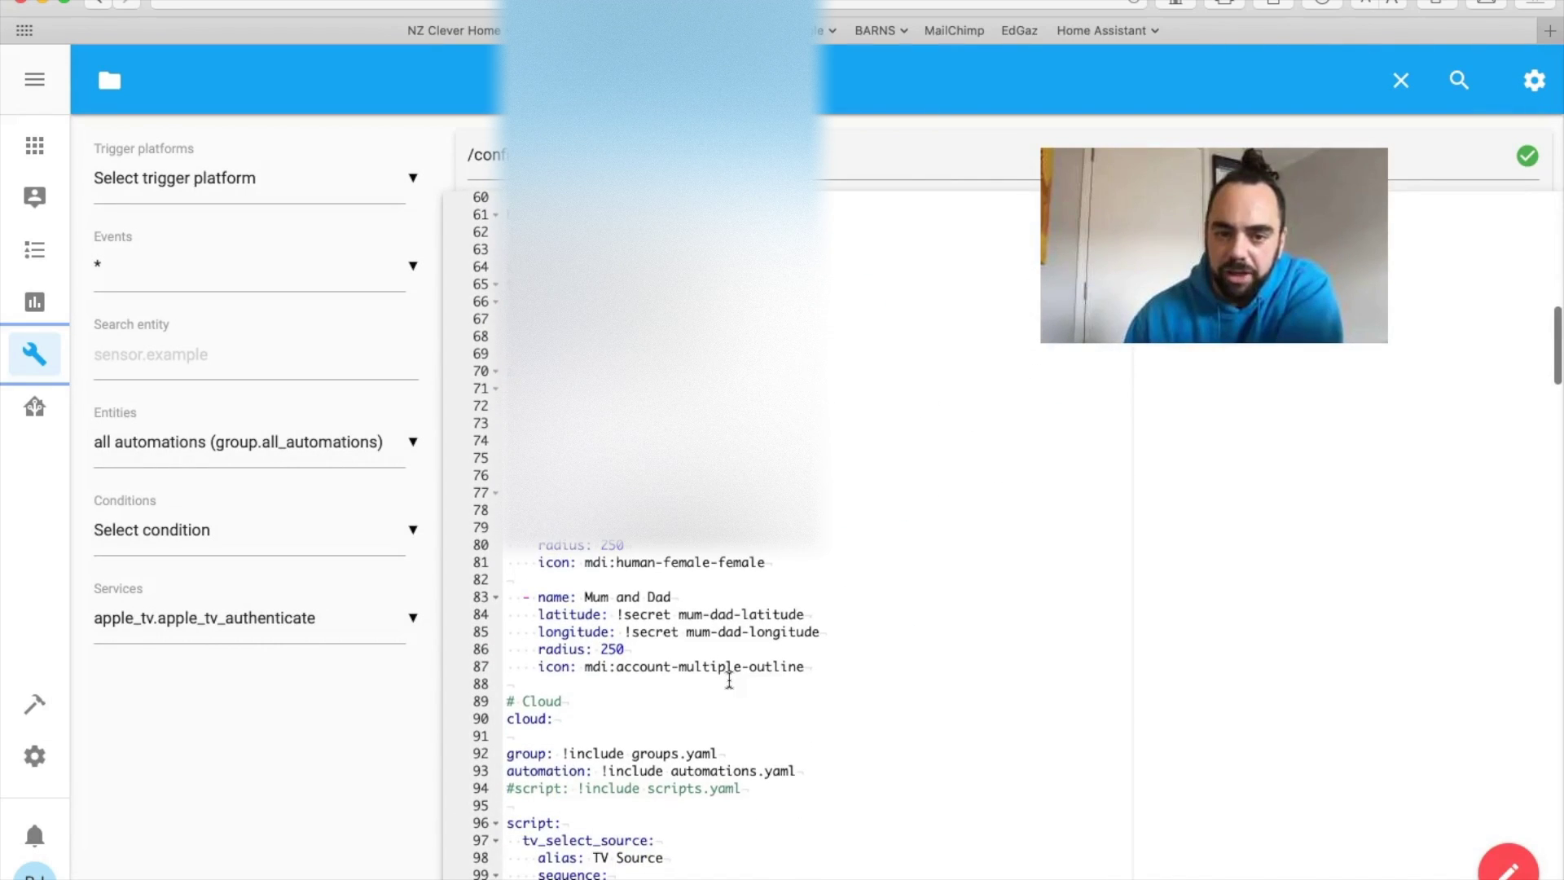
scroll(729, 680, "down", 10)
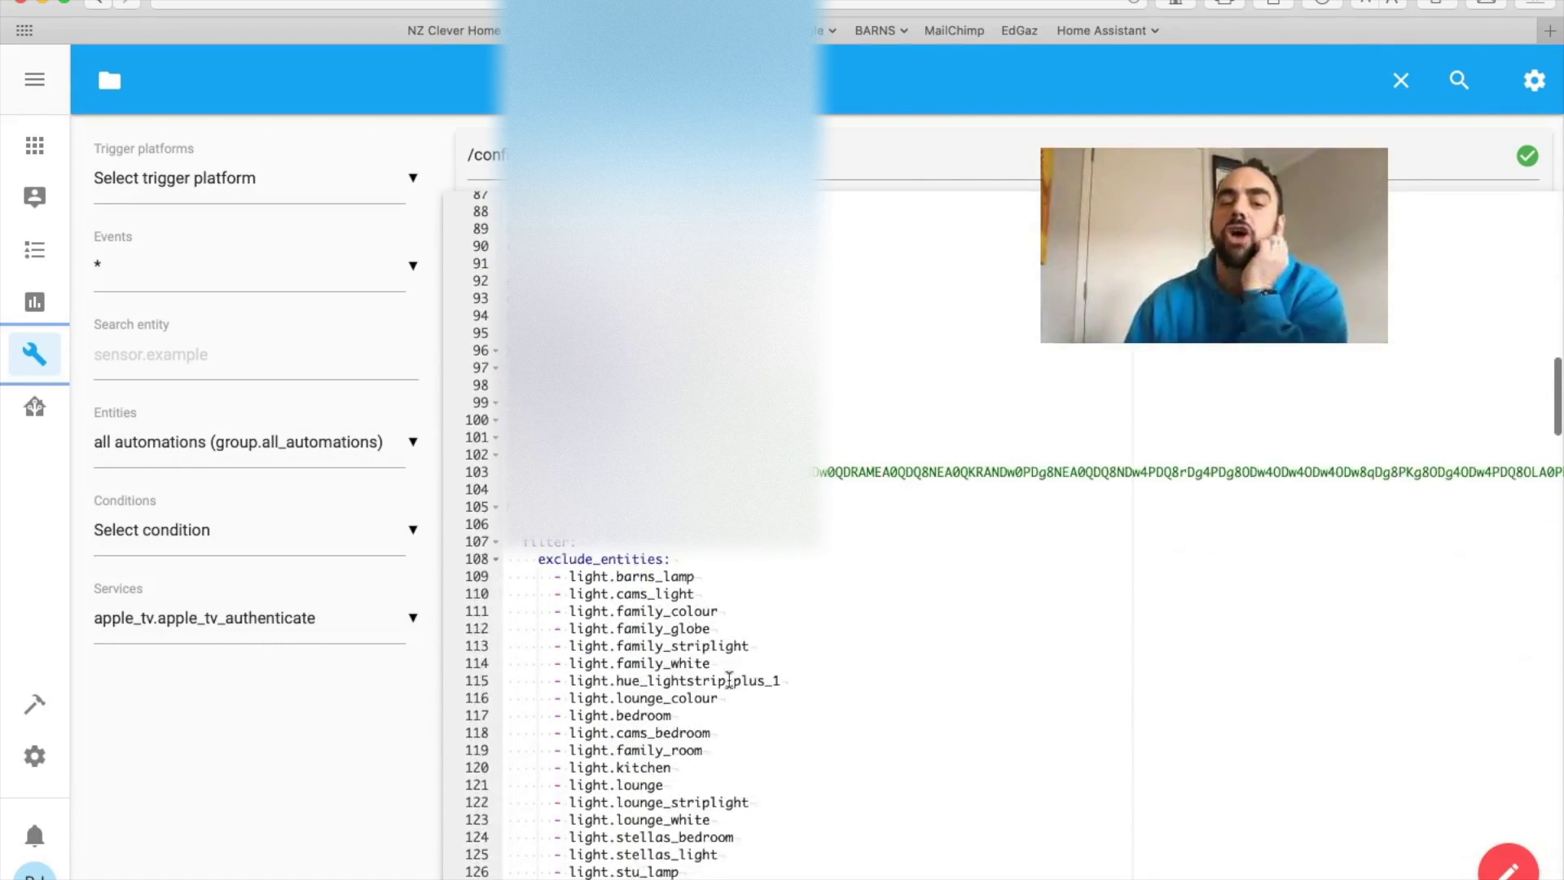
scroll(729, 680, "down", 3)
scroll(725, 672, "up", 4)
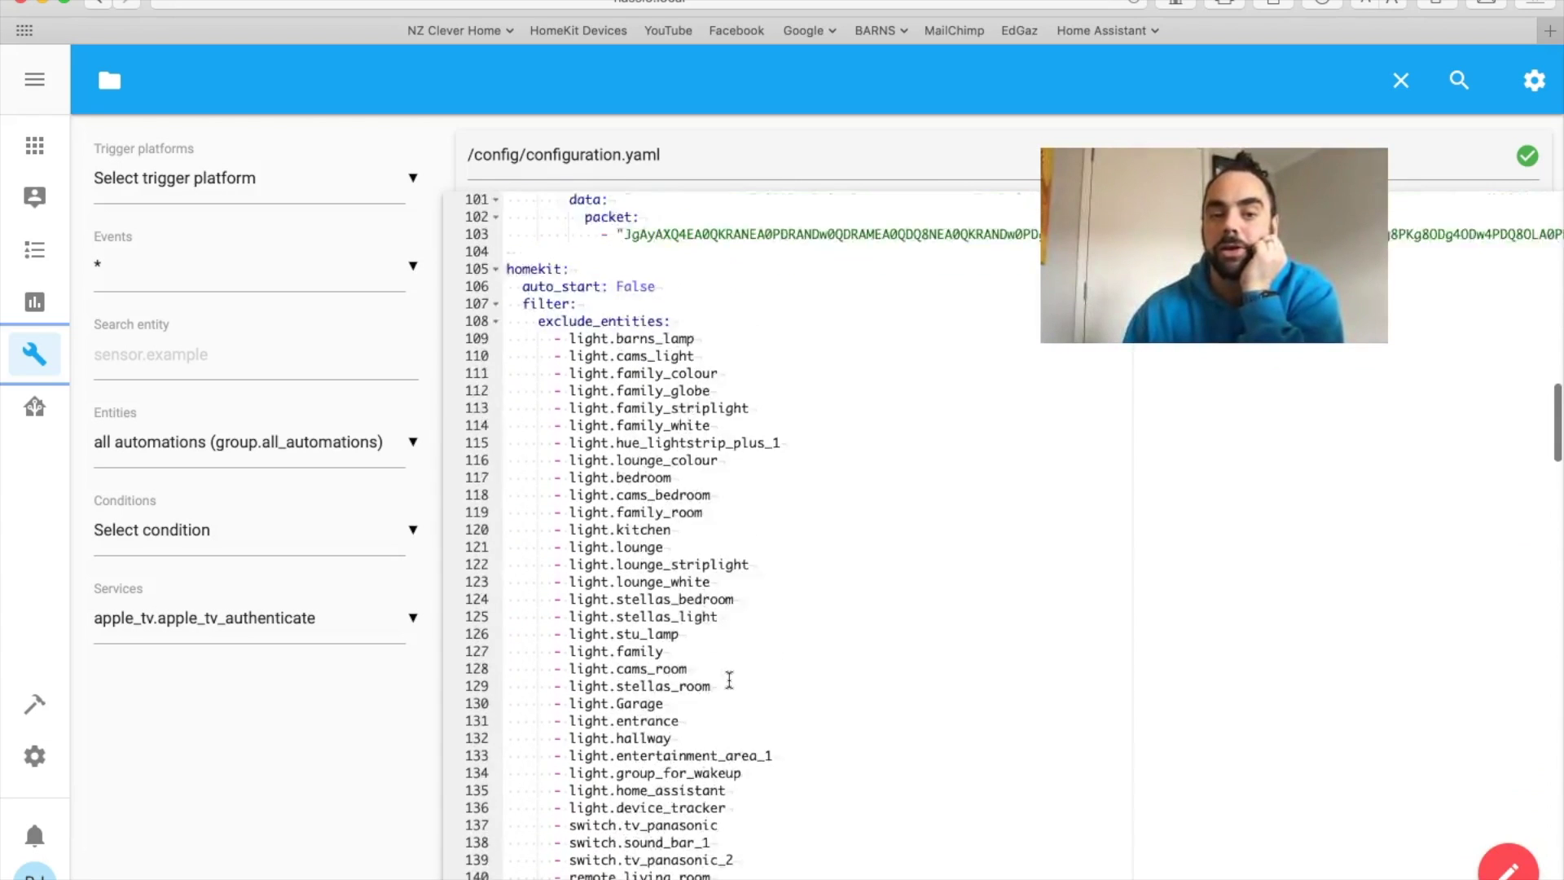
- Examine the exclude_entities and include_entities lists in the homekit filter of configuration.yaml
left_click(717, 657)
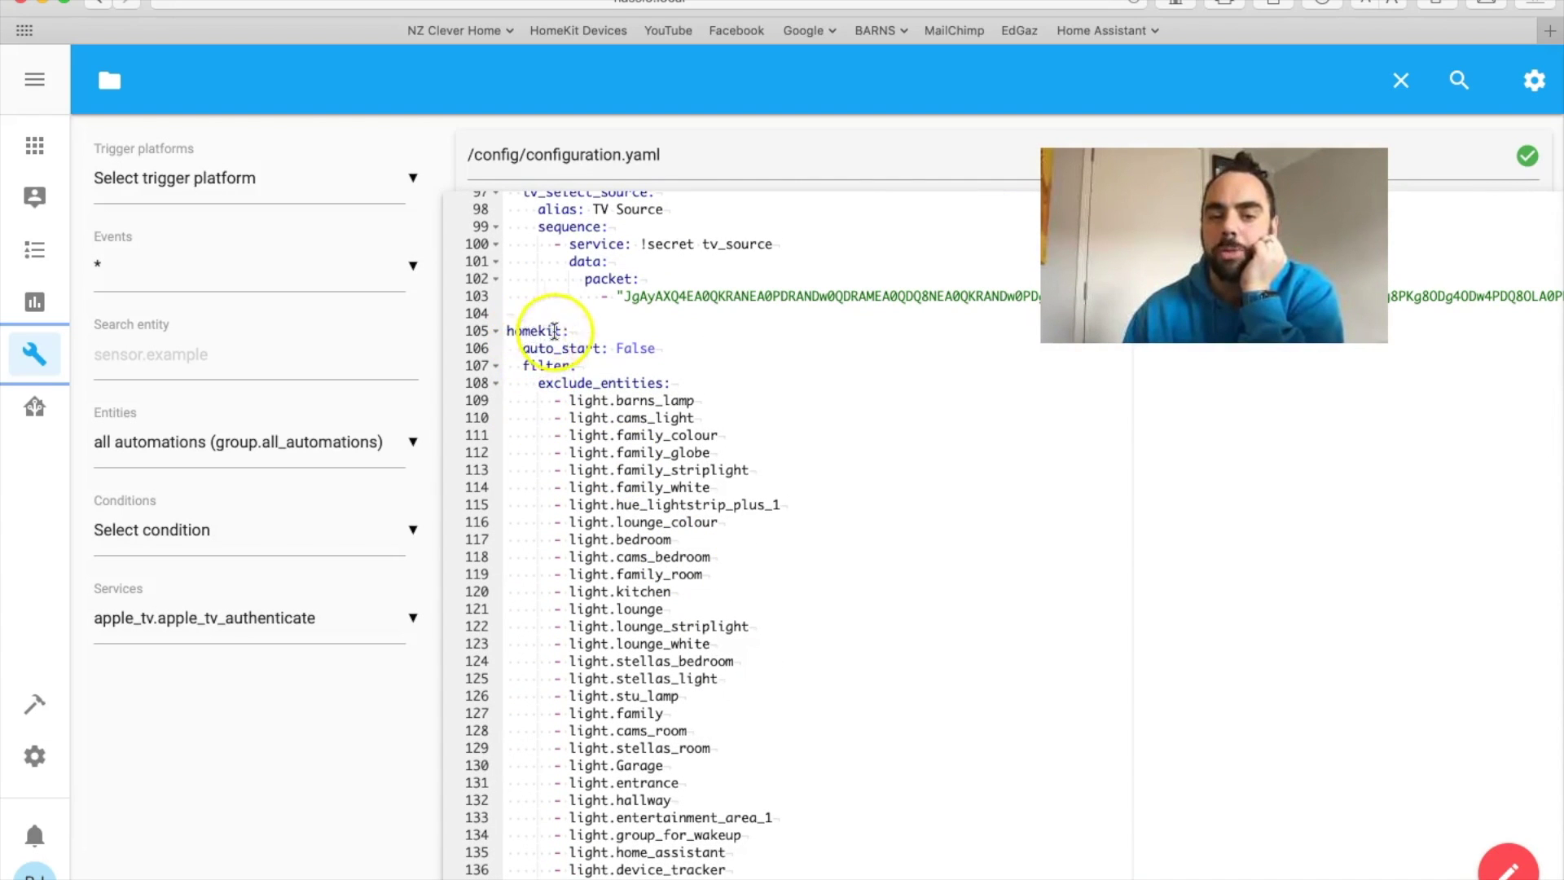
scroll(604, 522, "down", 3)
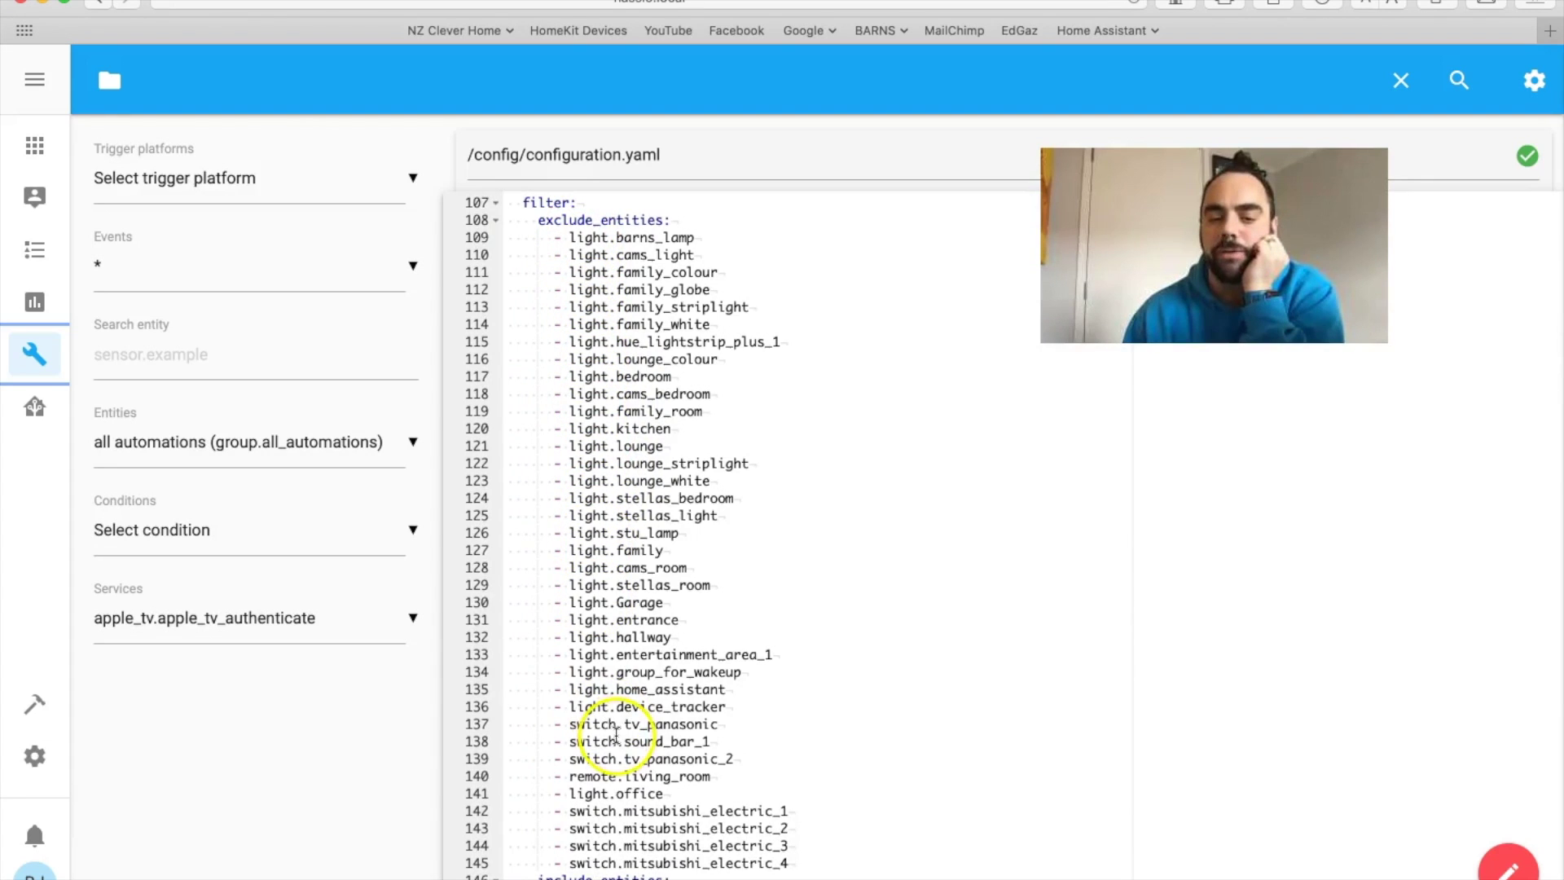
scroll(616, 735, "down", 5)
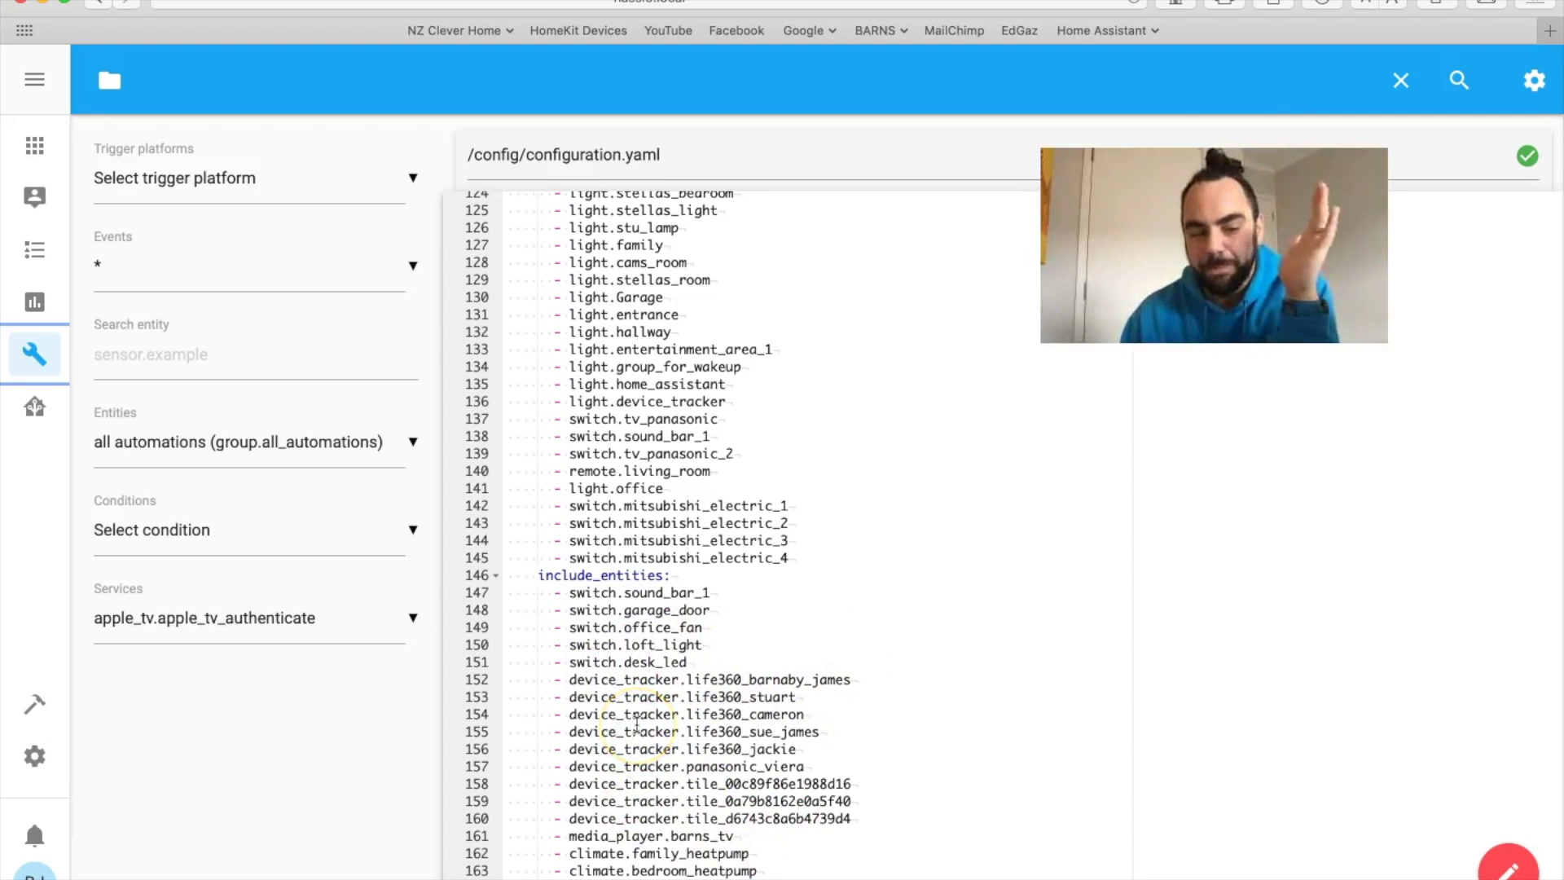
scroll(654, 788, "down", 5)
scroll(663, 827, "up", 8)
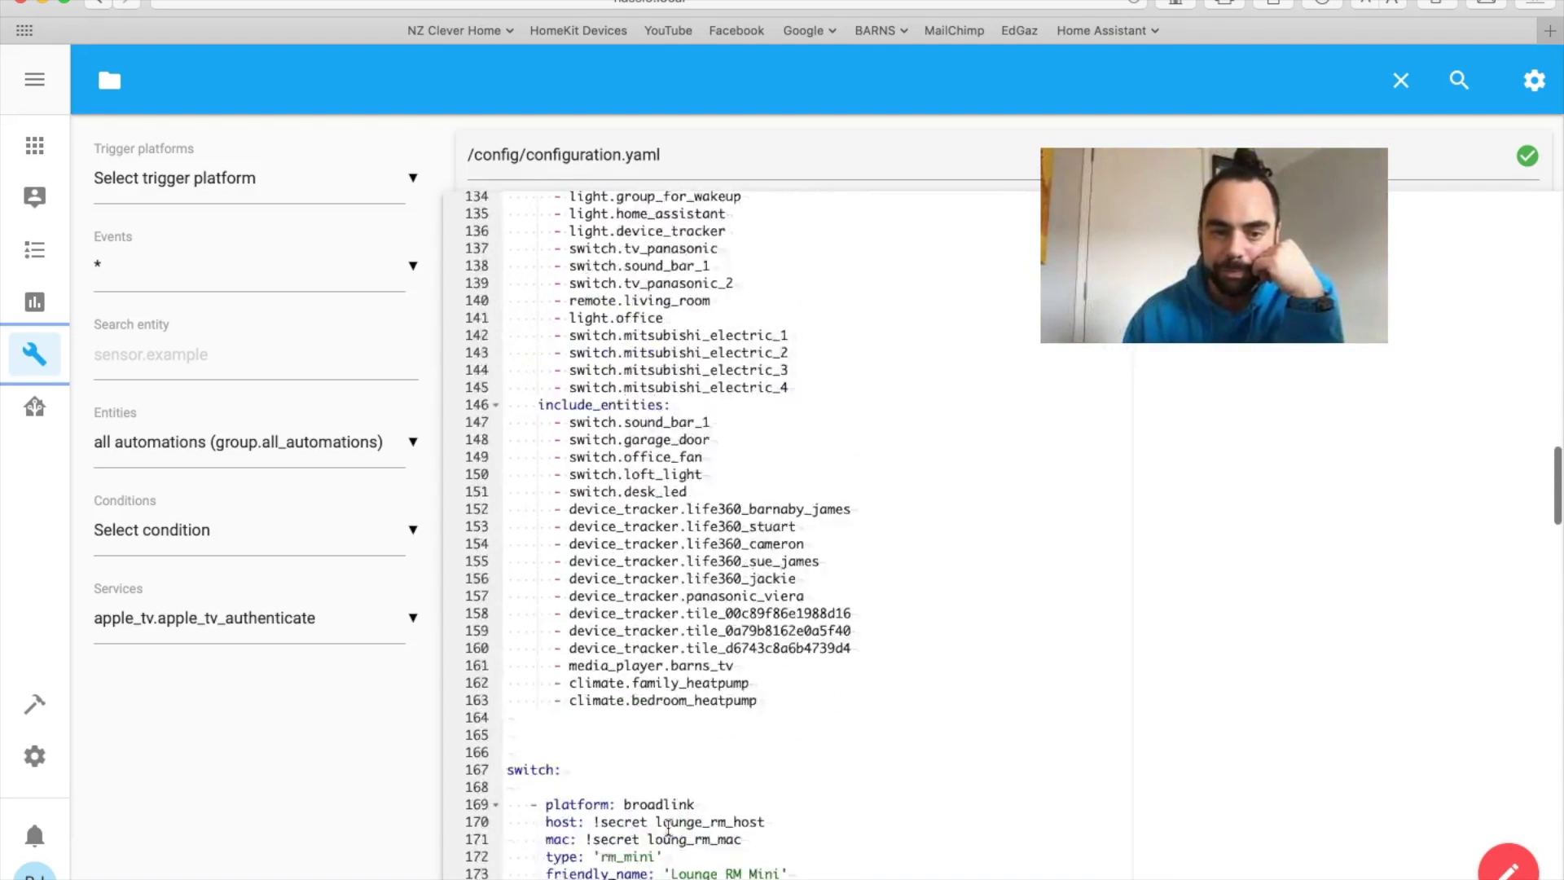
scroll(668, 827, "up", 4)
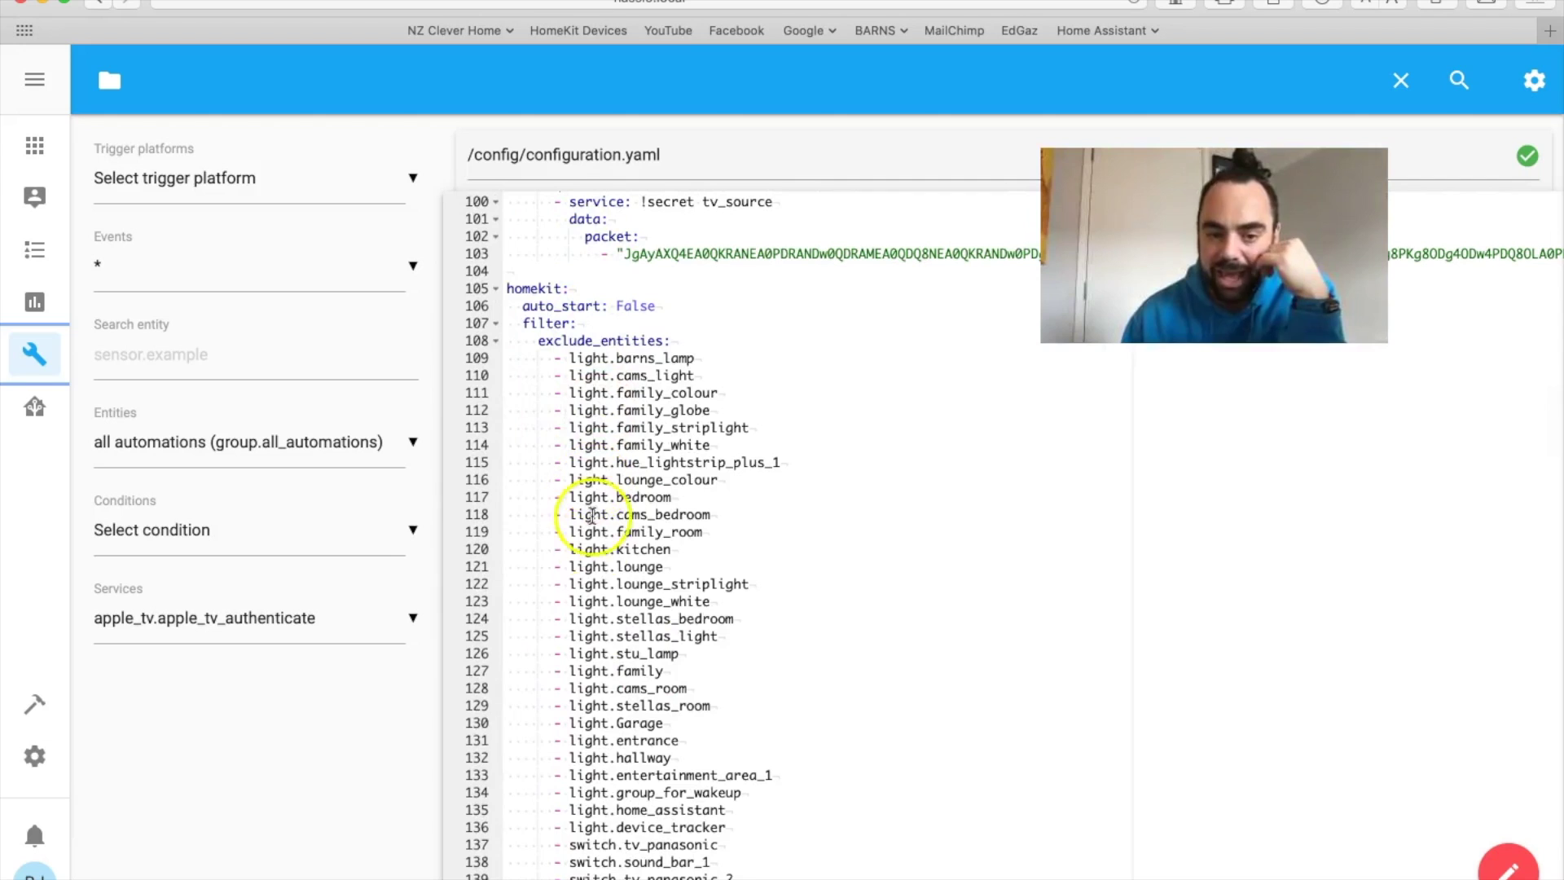
scroll(604, 588, "down", 4)
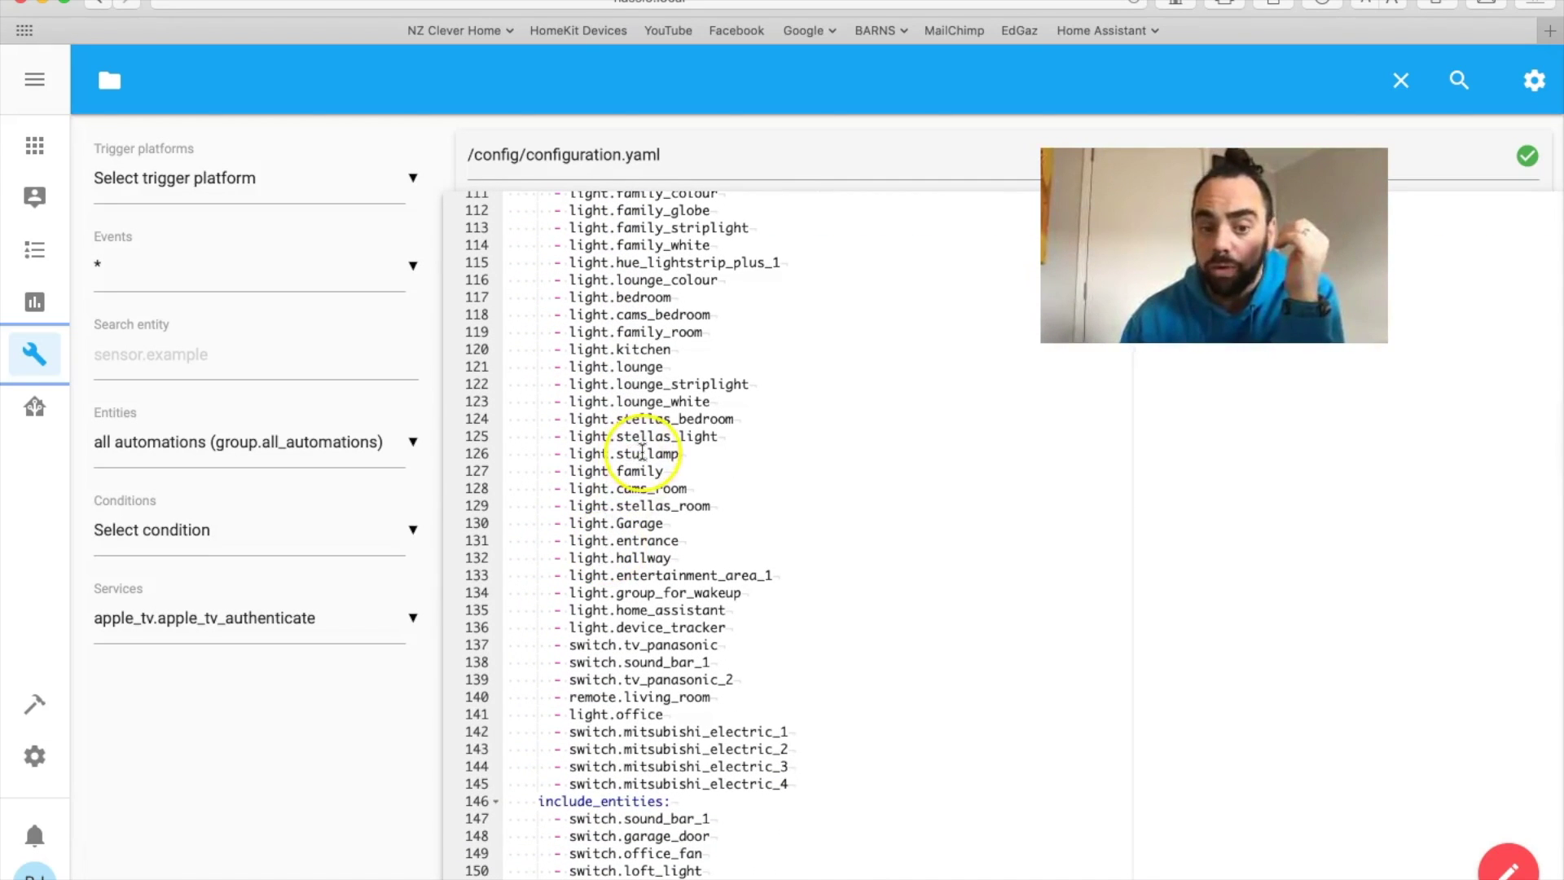
scroll(642, 452, "up", 5)
scroll(642, 452, "down", 9)
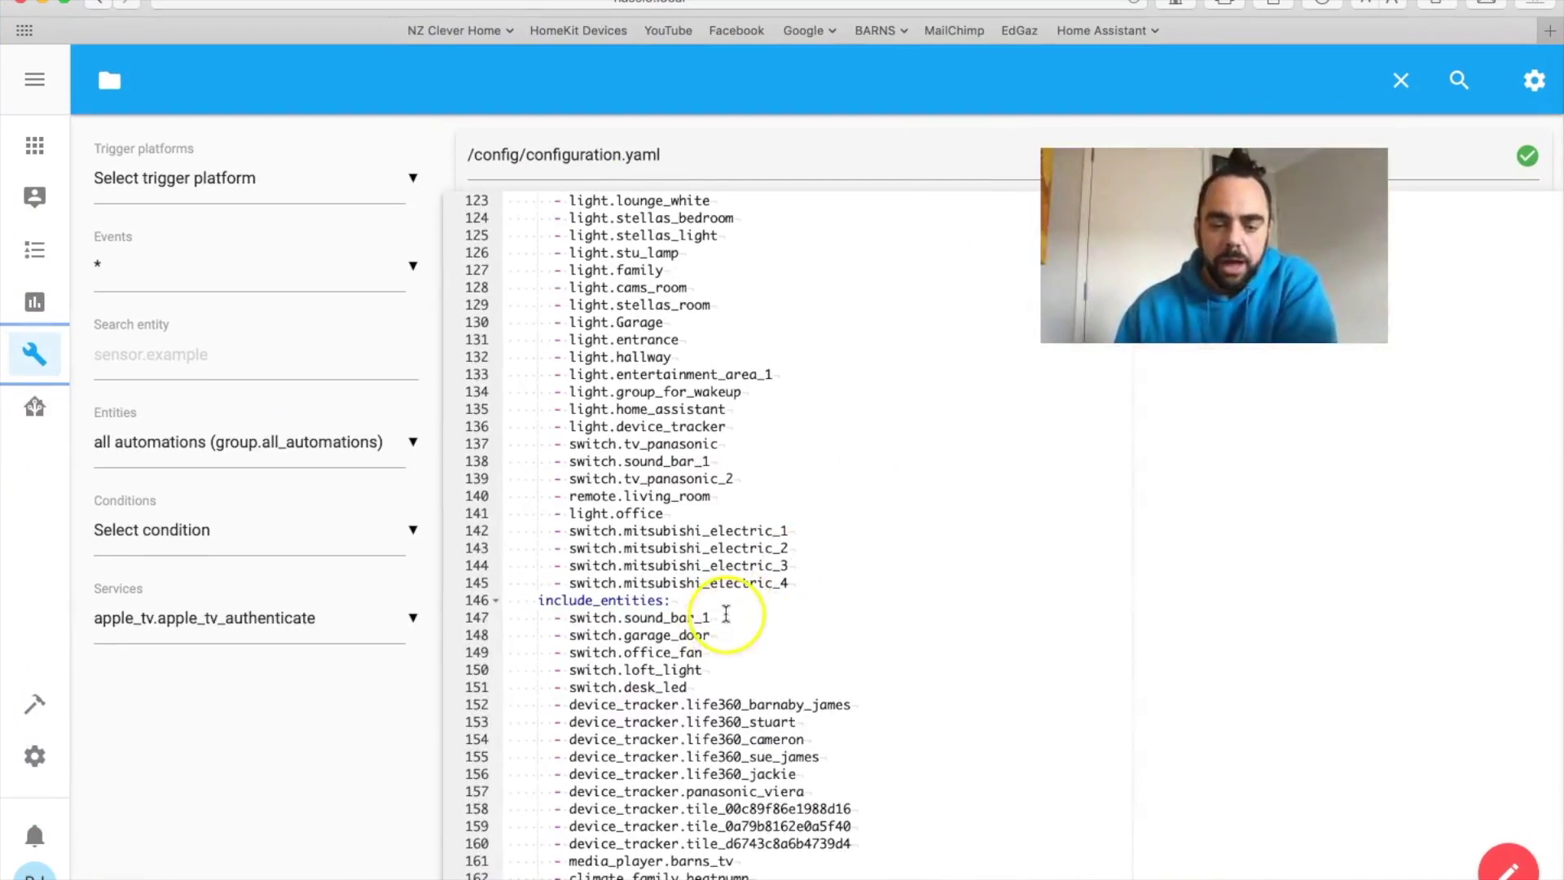
- Look through the switch section of configuration.yaml, covering the MQTT and Broadlink switches down to the Sound Bar
scroll(1160, 661, "down", 13)
scroll(726, 613, "down", 1)
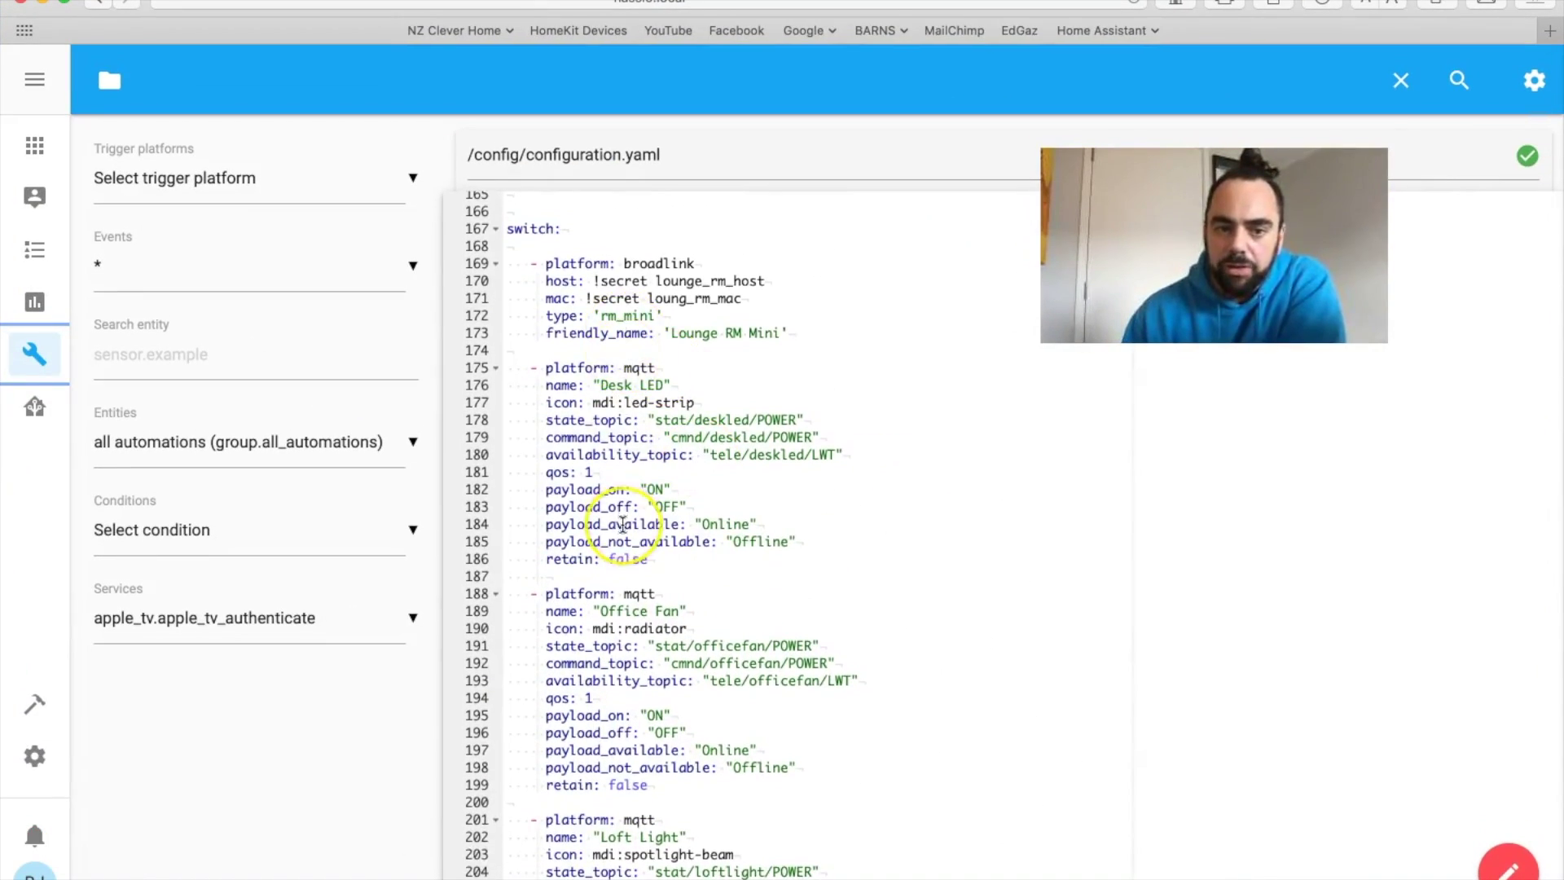
scroll(624, 523, "down", 15)
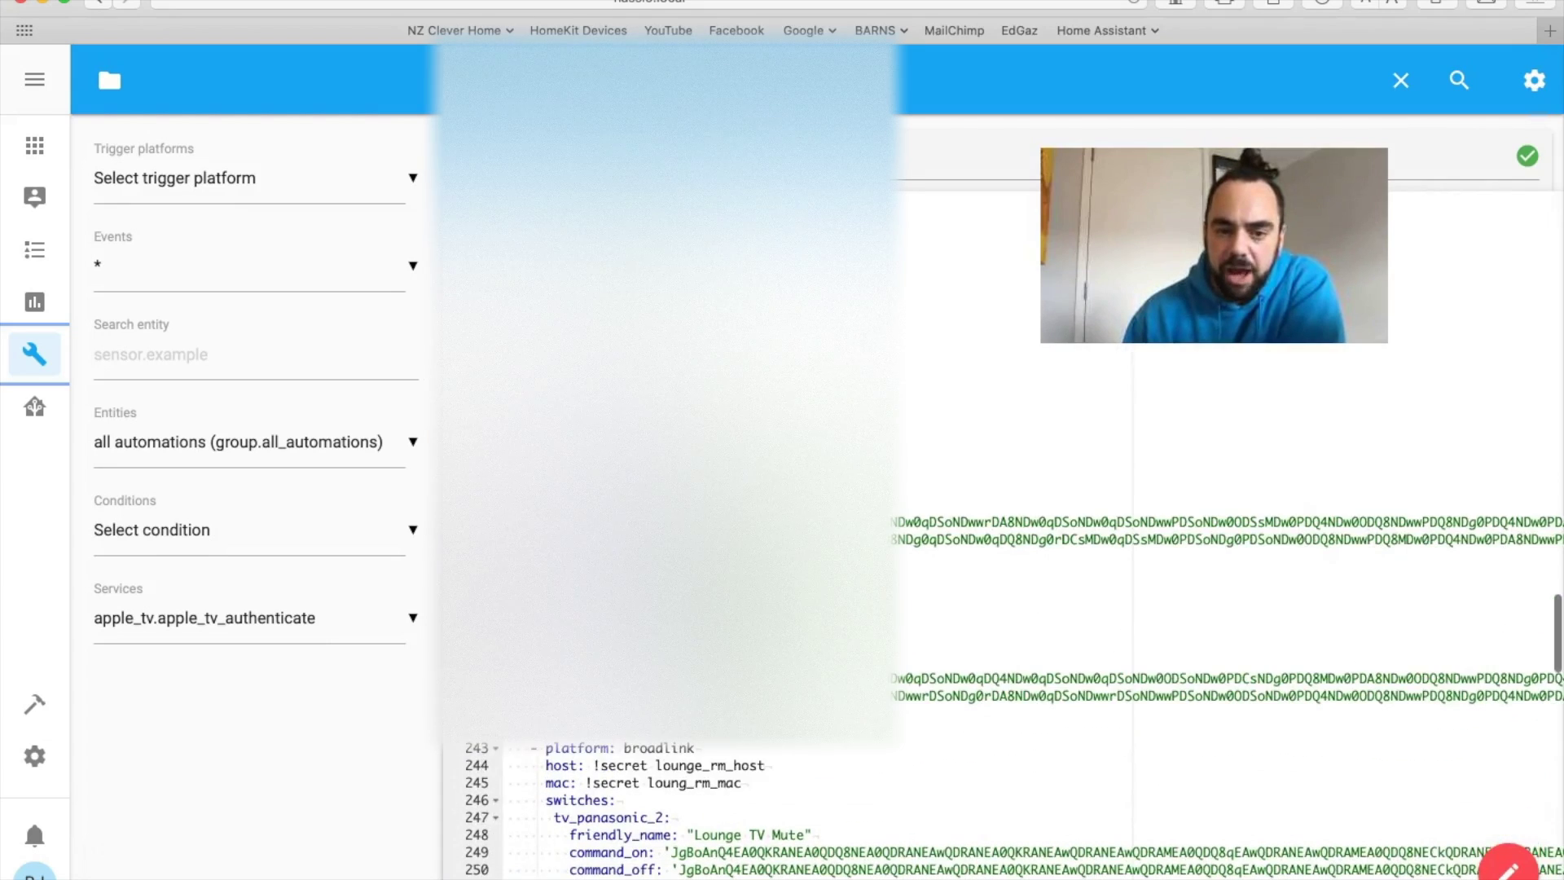
scroll(1014, 698, "down", 3)
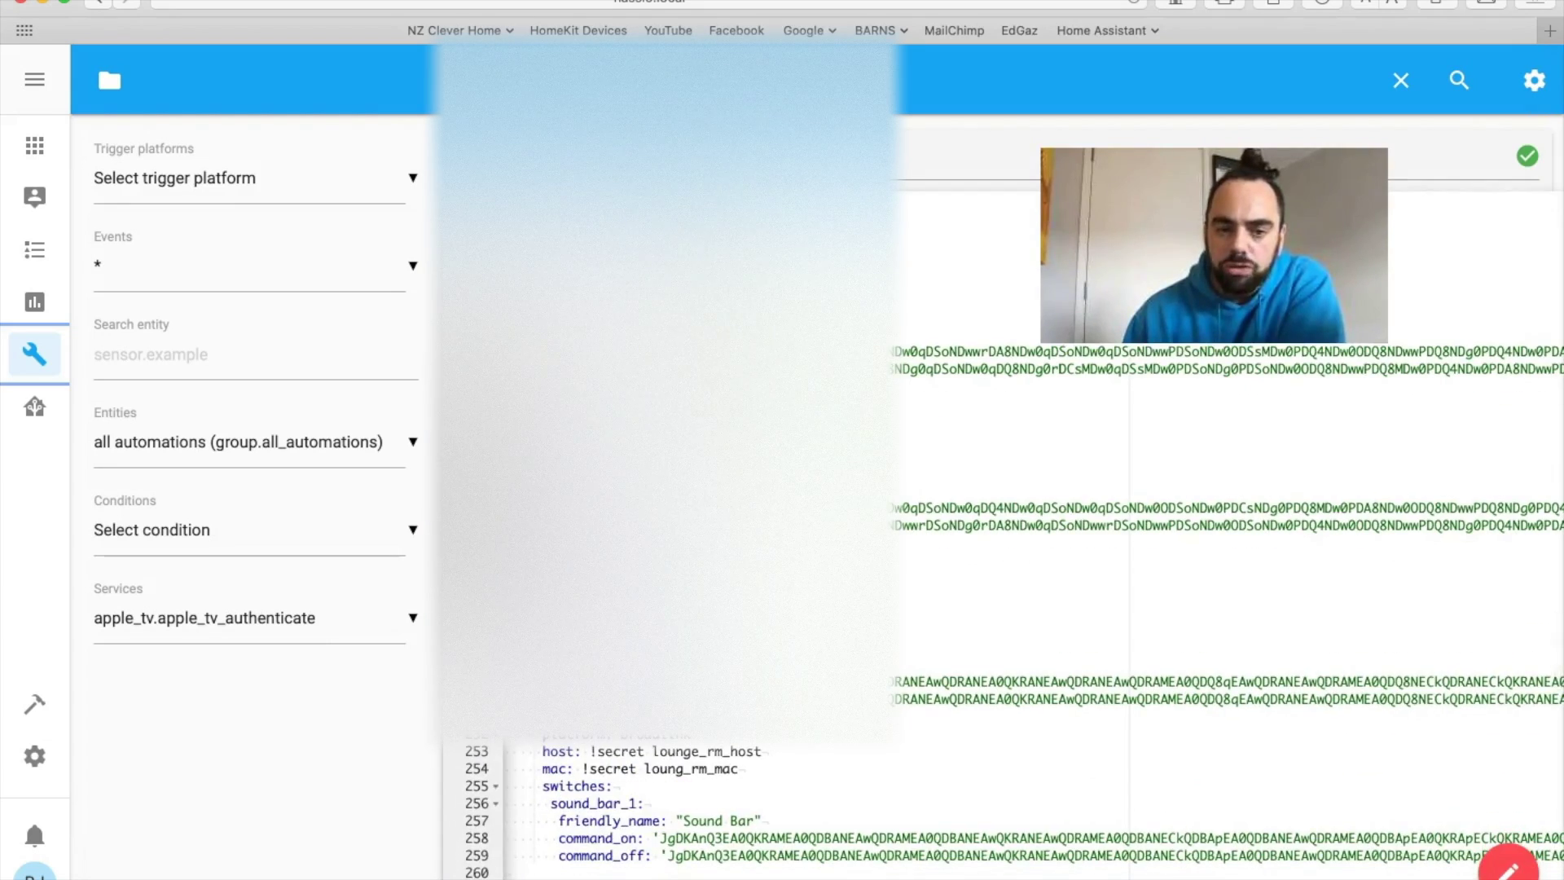
- Review the device tracker, life360, ring, camera, mqtt, smartir and climate entries in the rest of configuration.yaml
scroll(1015, 698, "down", 18)
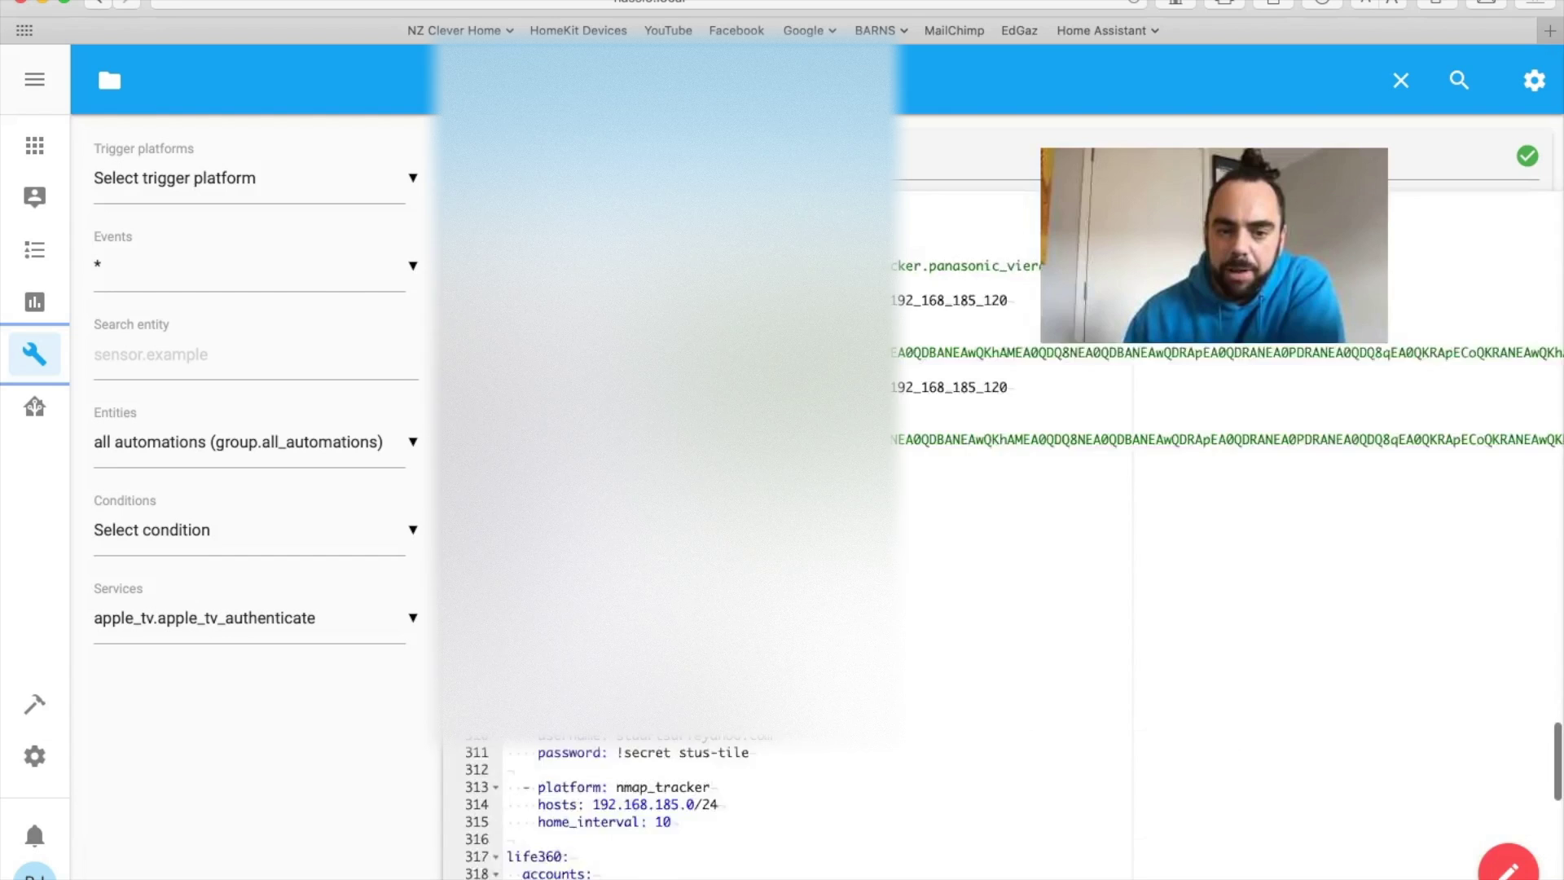
scroll(1002, 529, "down", 3)
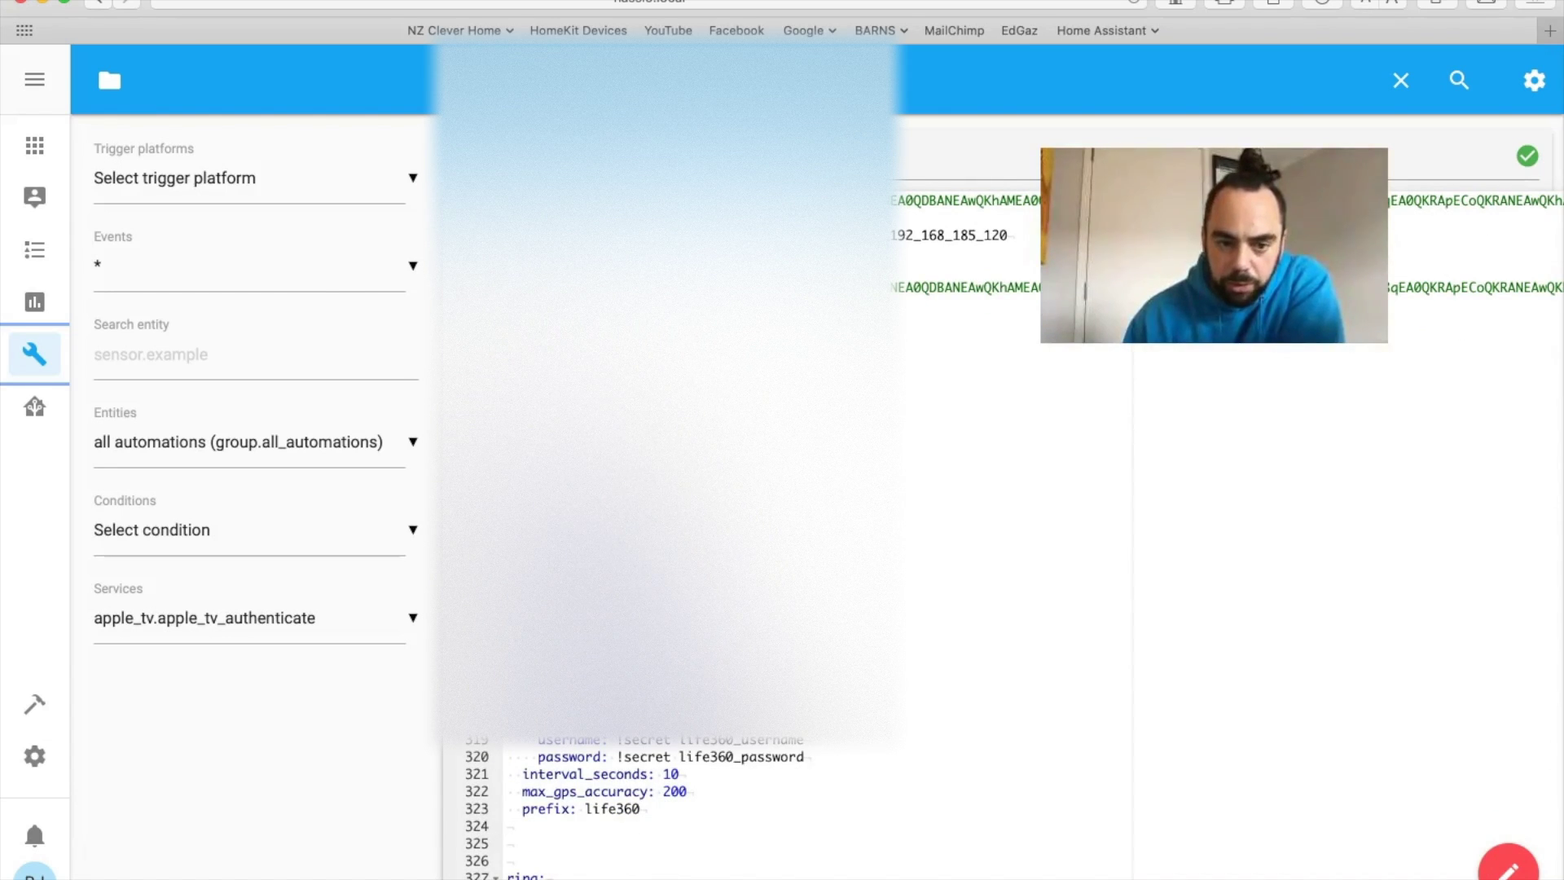
scroll(1015, 697, "down", 2)
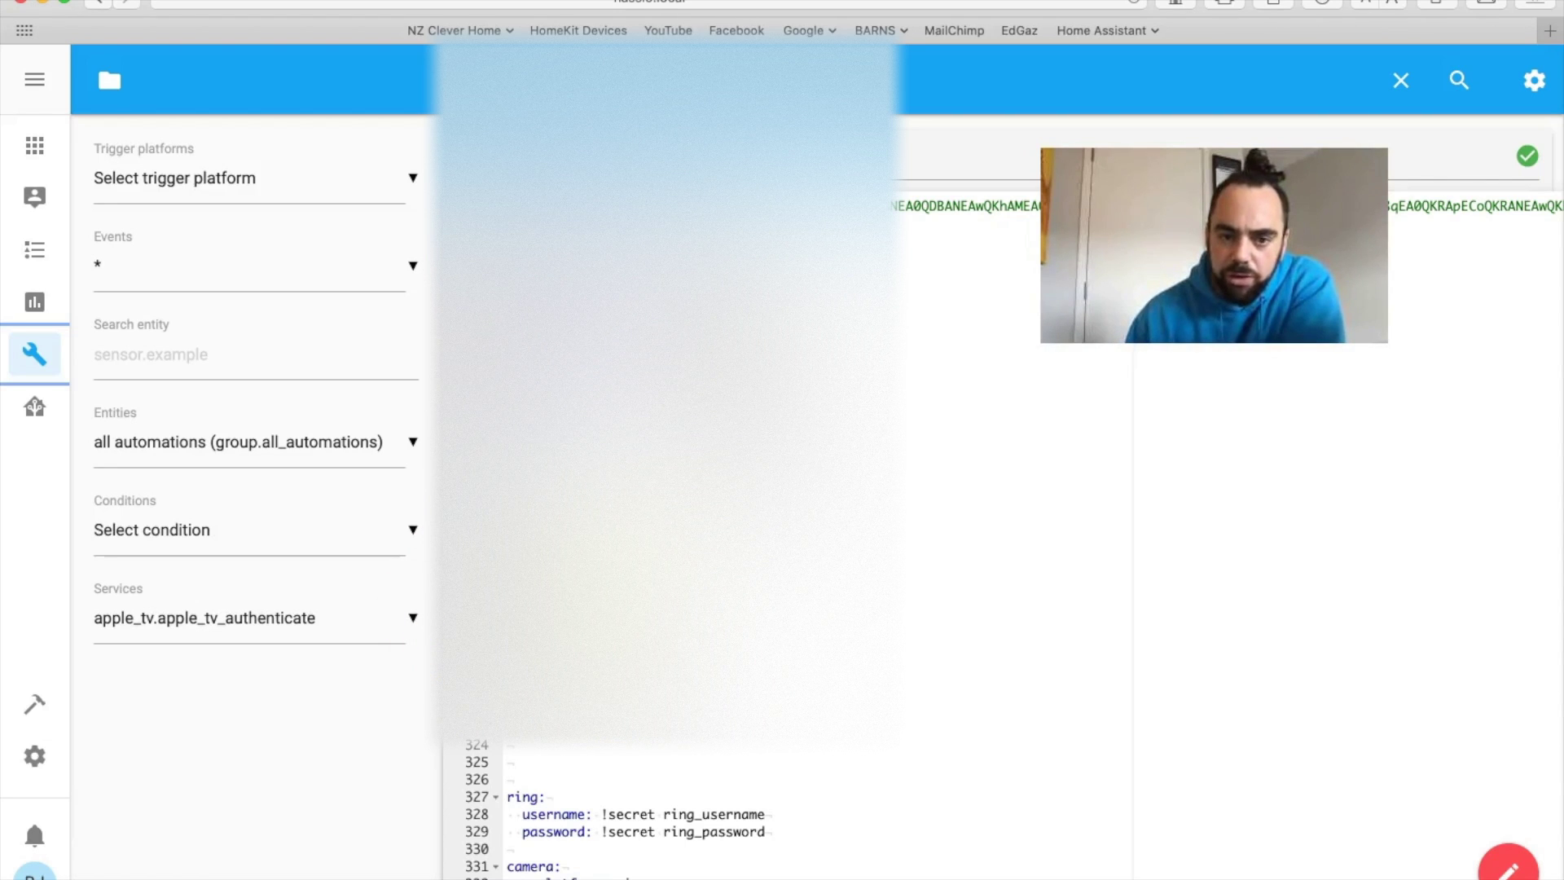
scroll(636, 806, "down", 8)
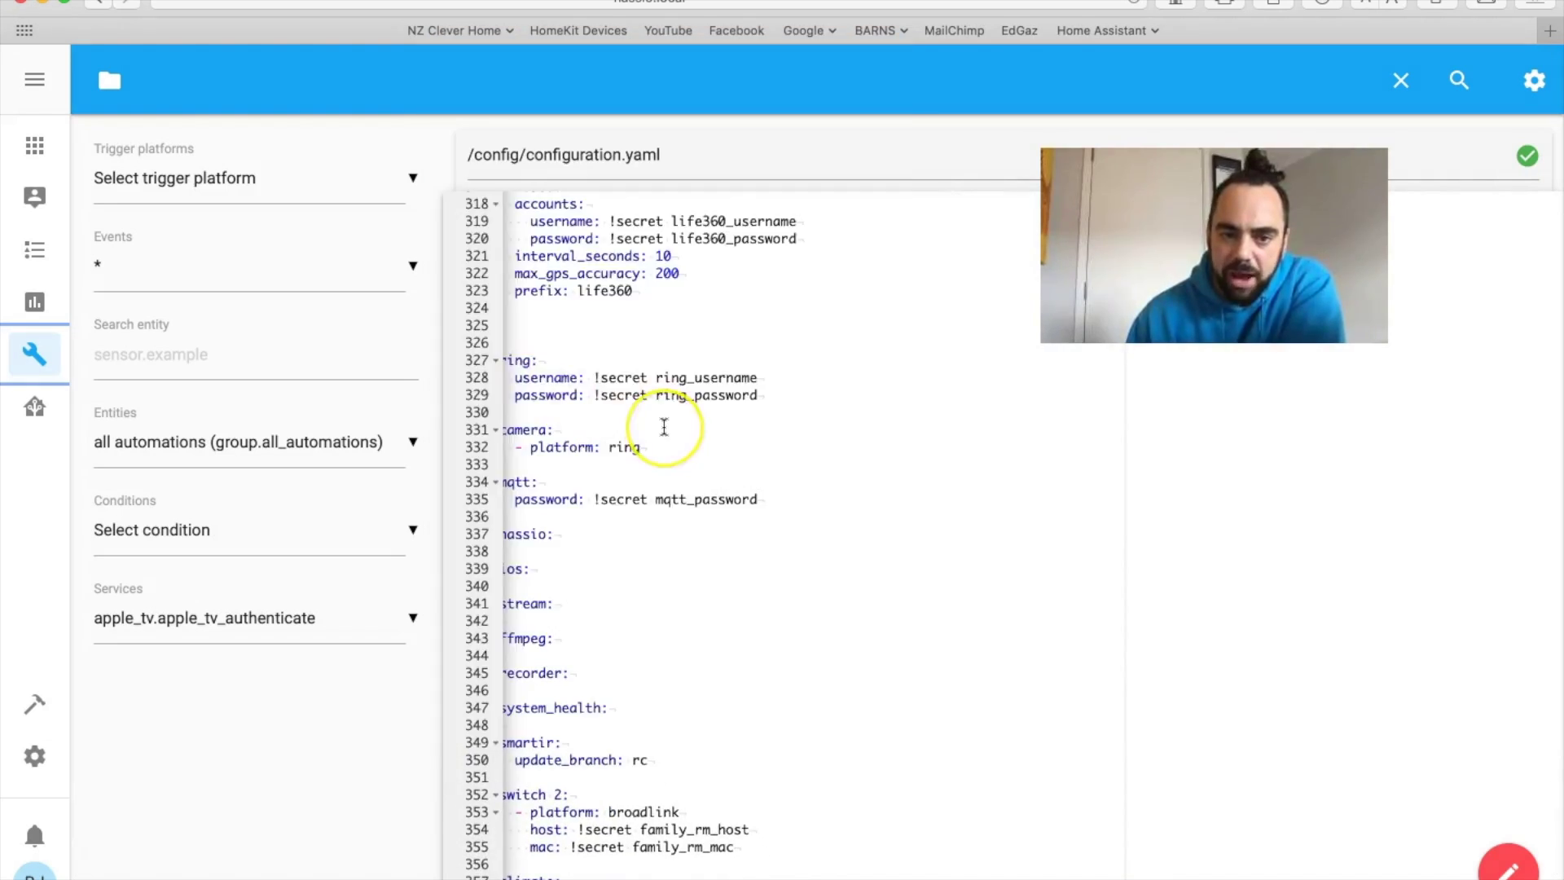
scroll(664, 427, "down", 5)
scroll(664, 426, "down", 5)
left_click(658, 448)
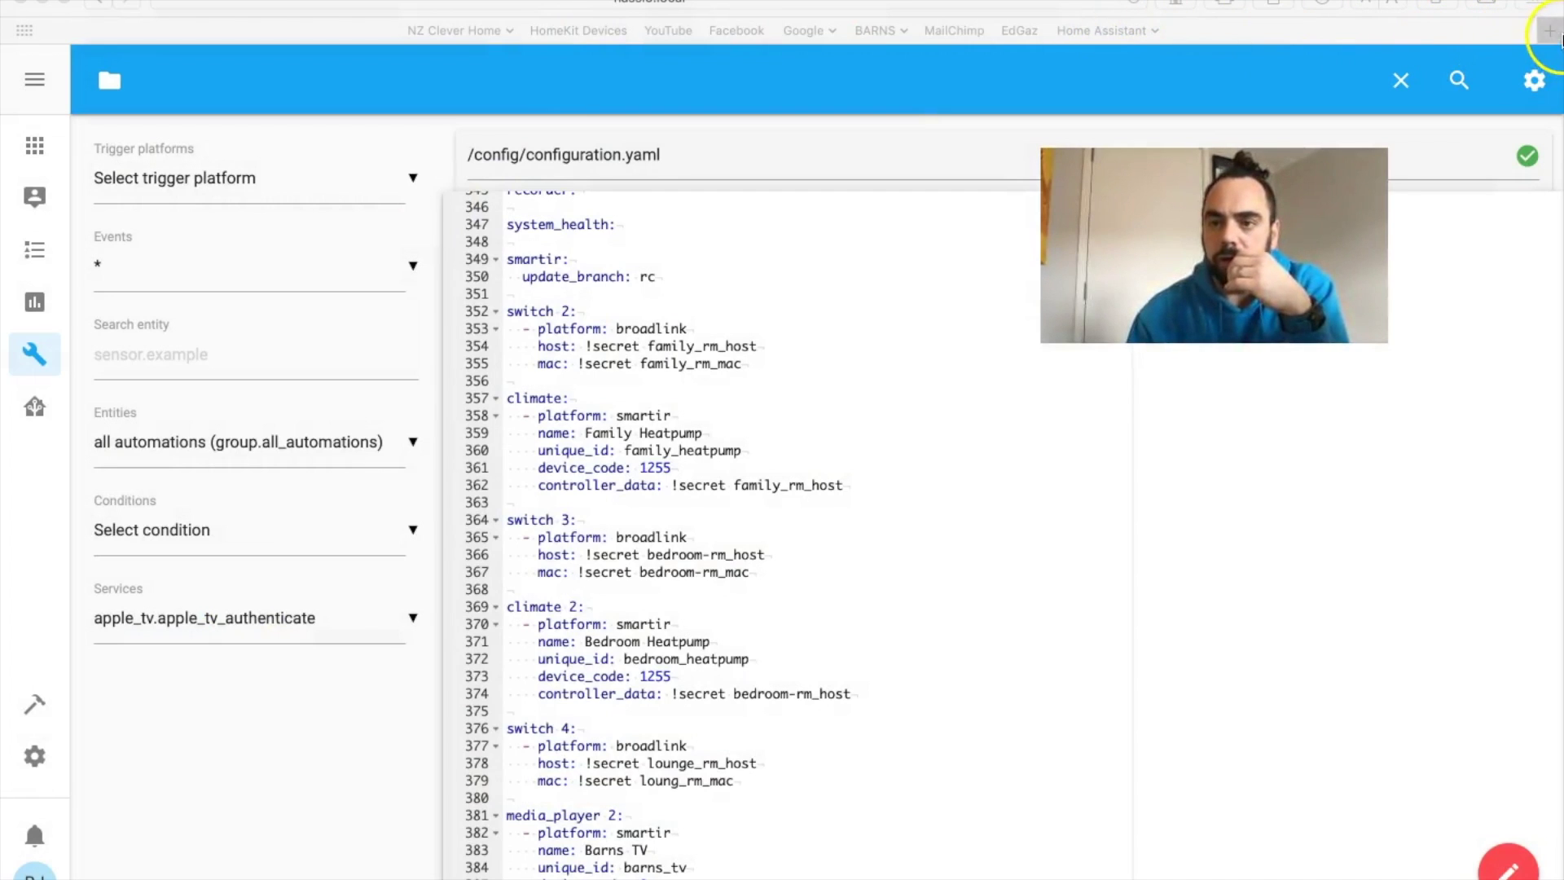
- Open the bookmarked Components - Home Assistant page in a new browser tab
left_click(1550, 30)
left_click(1100, 30)
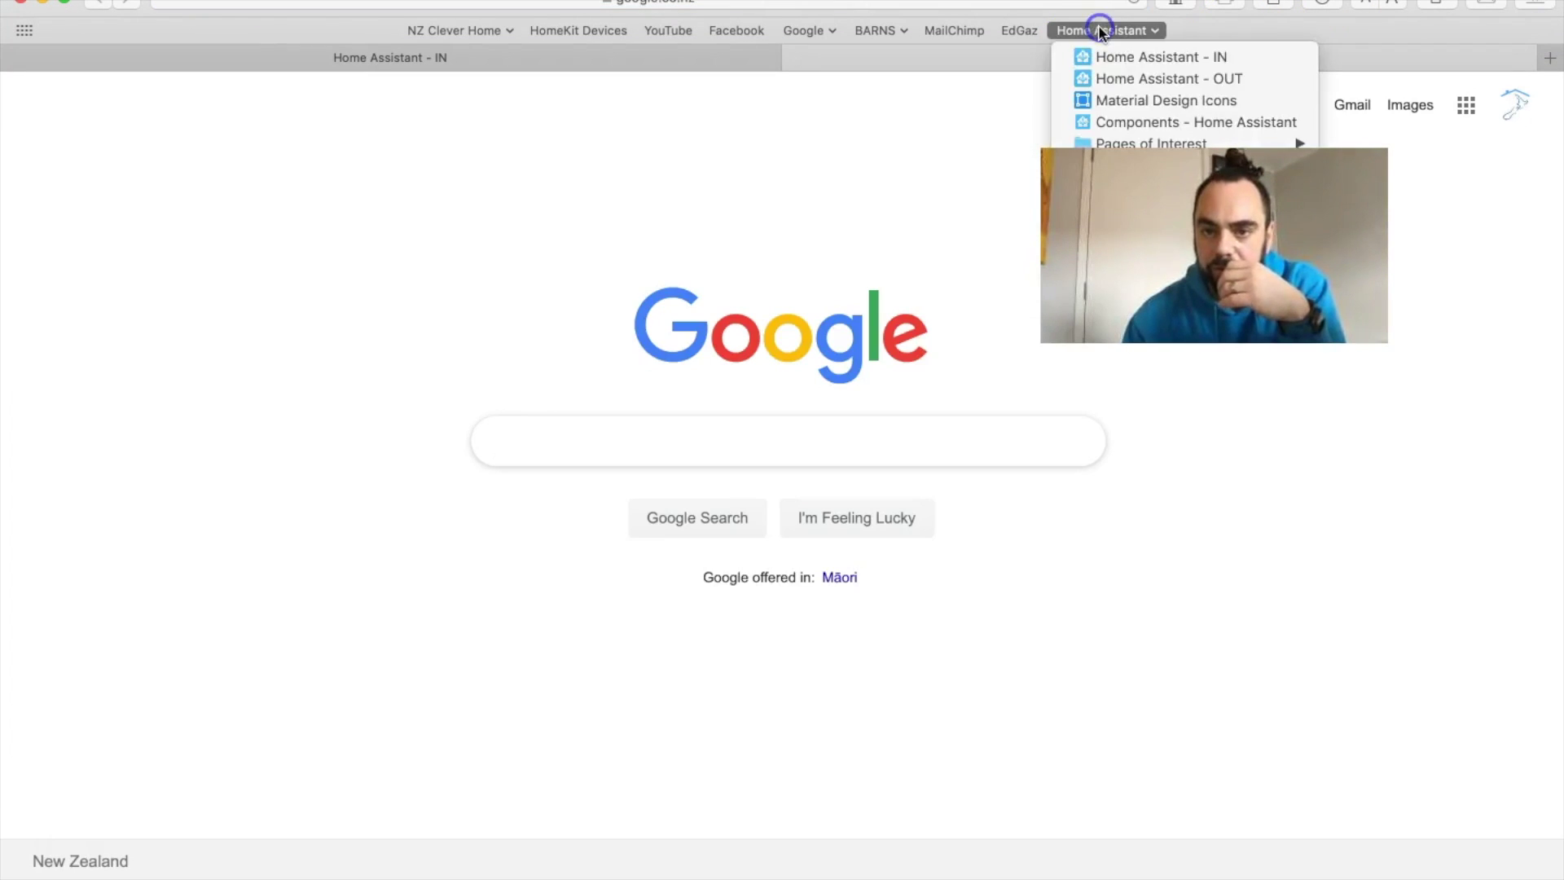
left_click(1124, 120)
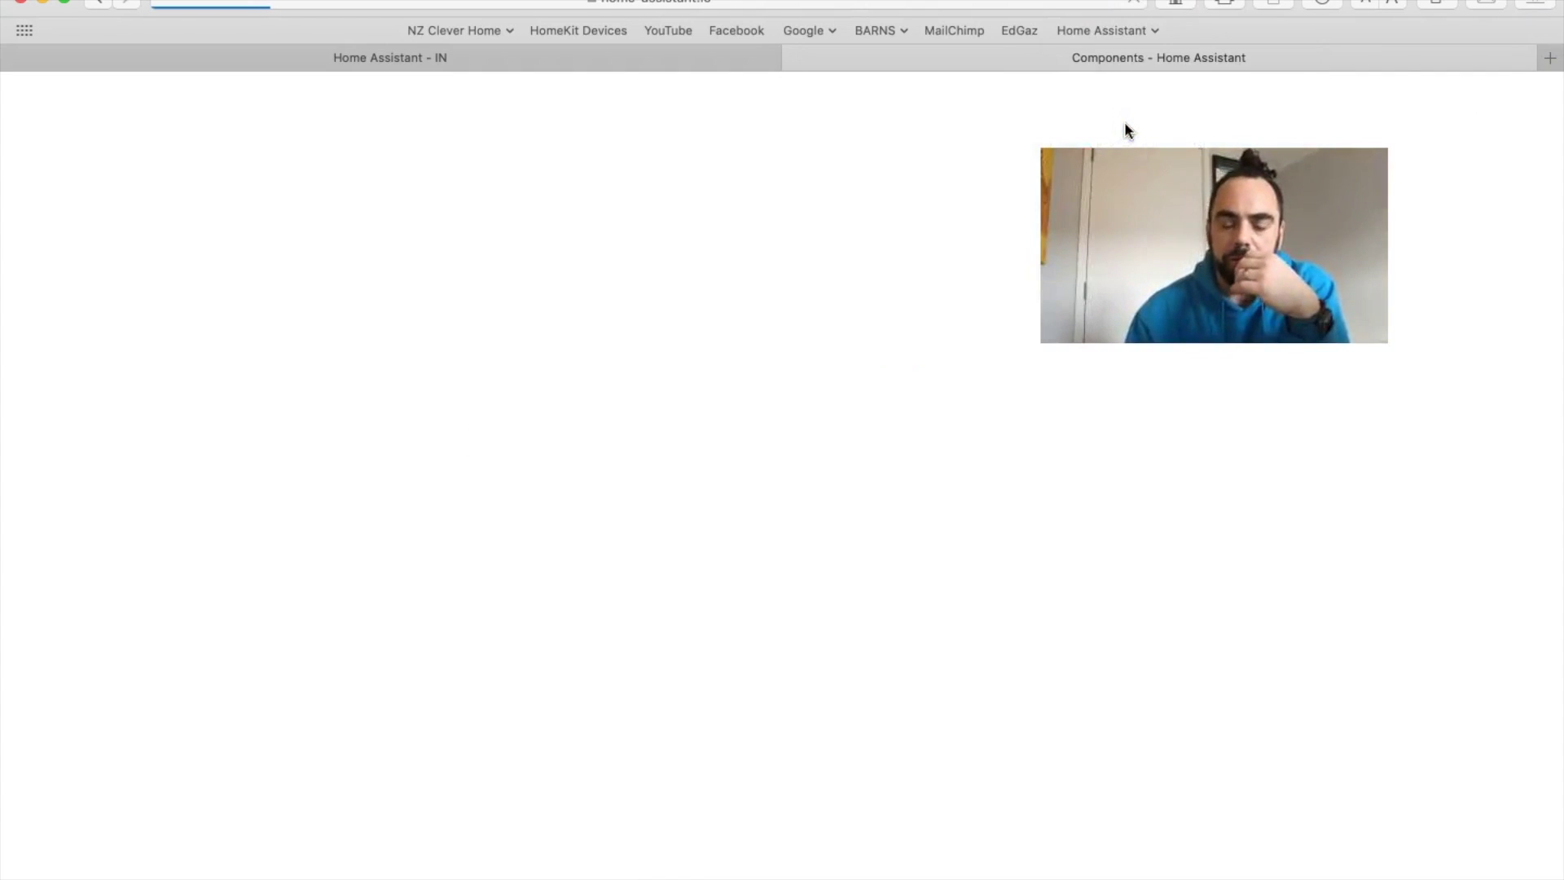
- Browse the featured integrations and the category list on the Home Assistant Integrations page
scroll(633, 598, "down", 10)
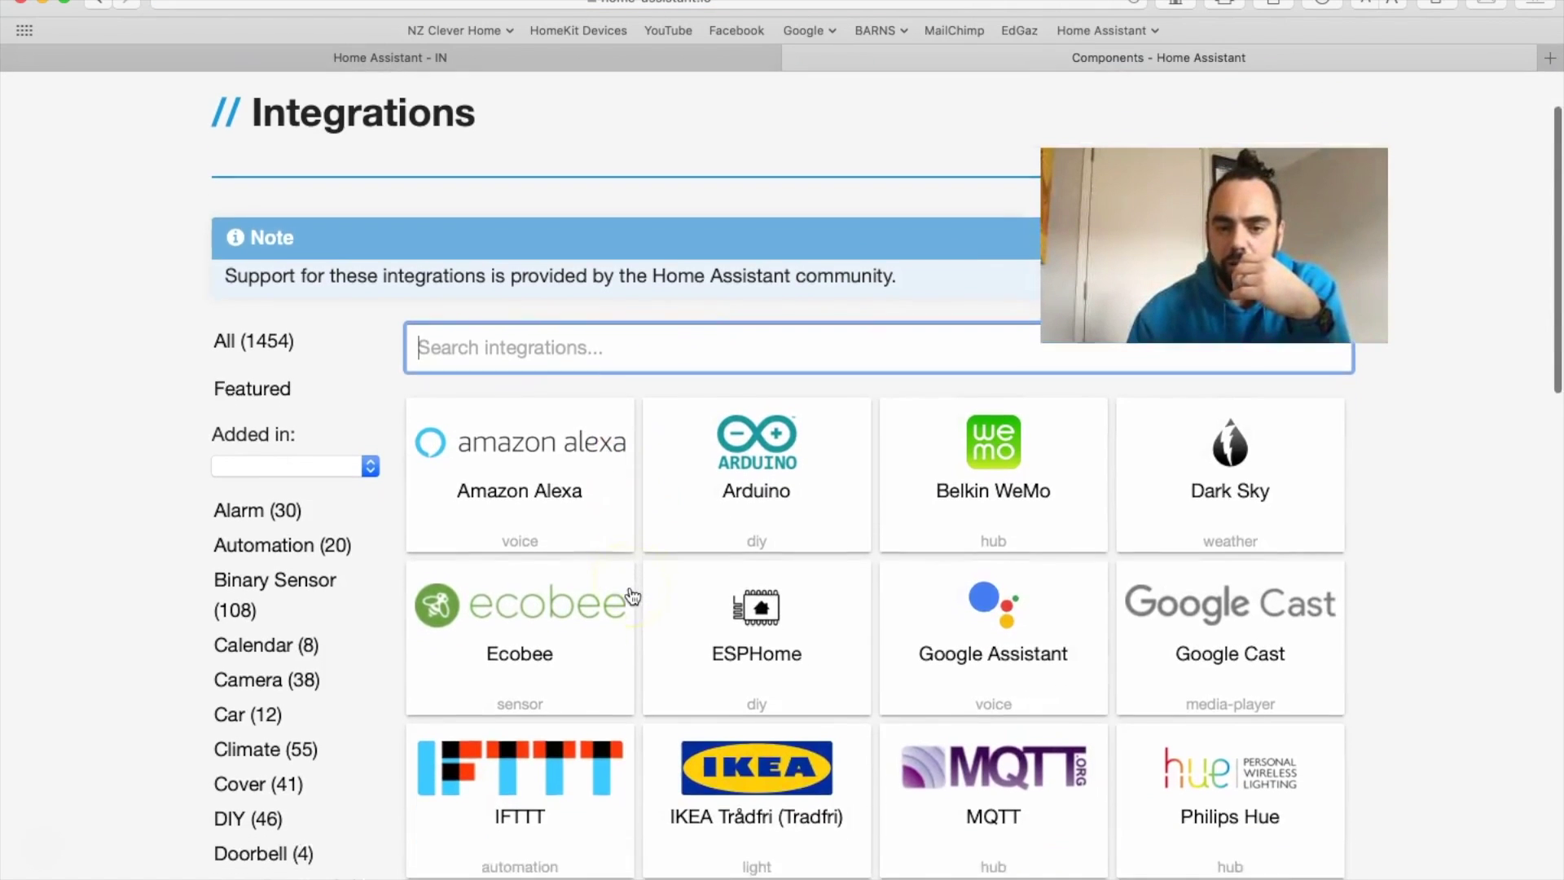
scroll(633, 597, "up", 4)
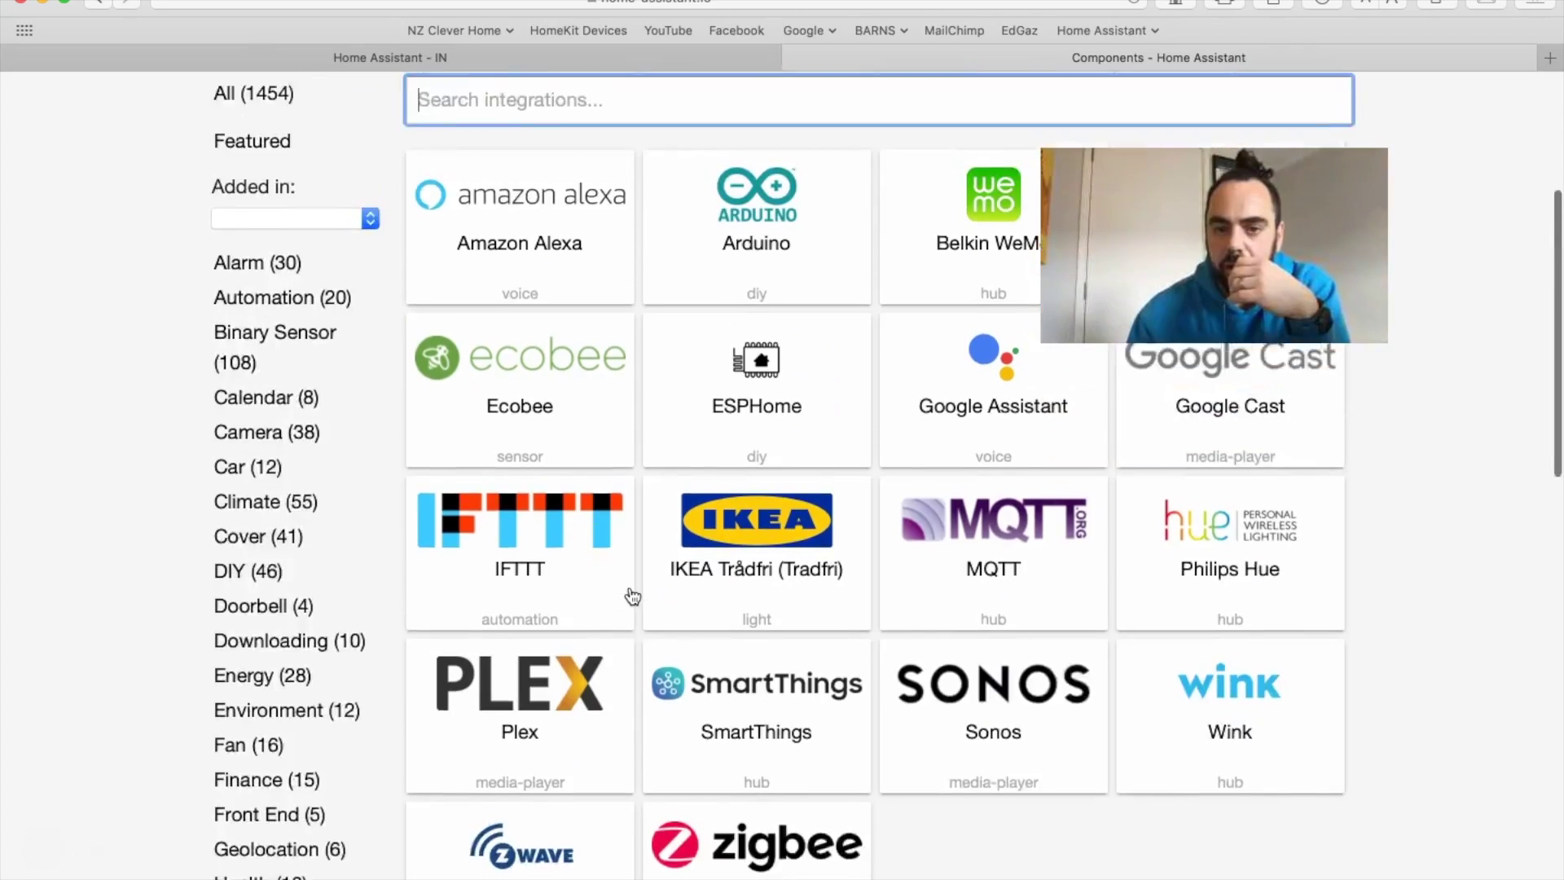
scroll(633, 597, "down", 2)
scroll(633, 598, "up", 1)
scroll(633, 597, "down", 5)
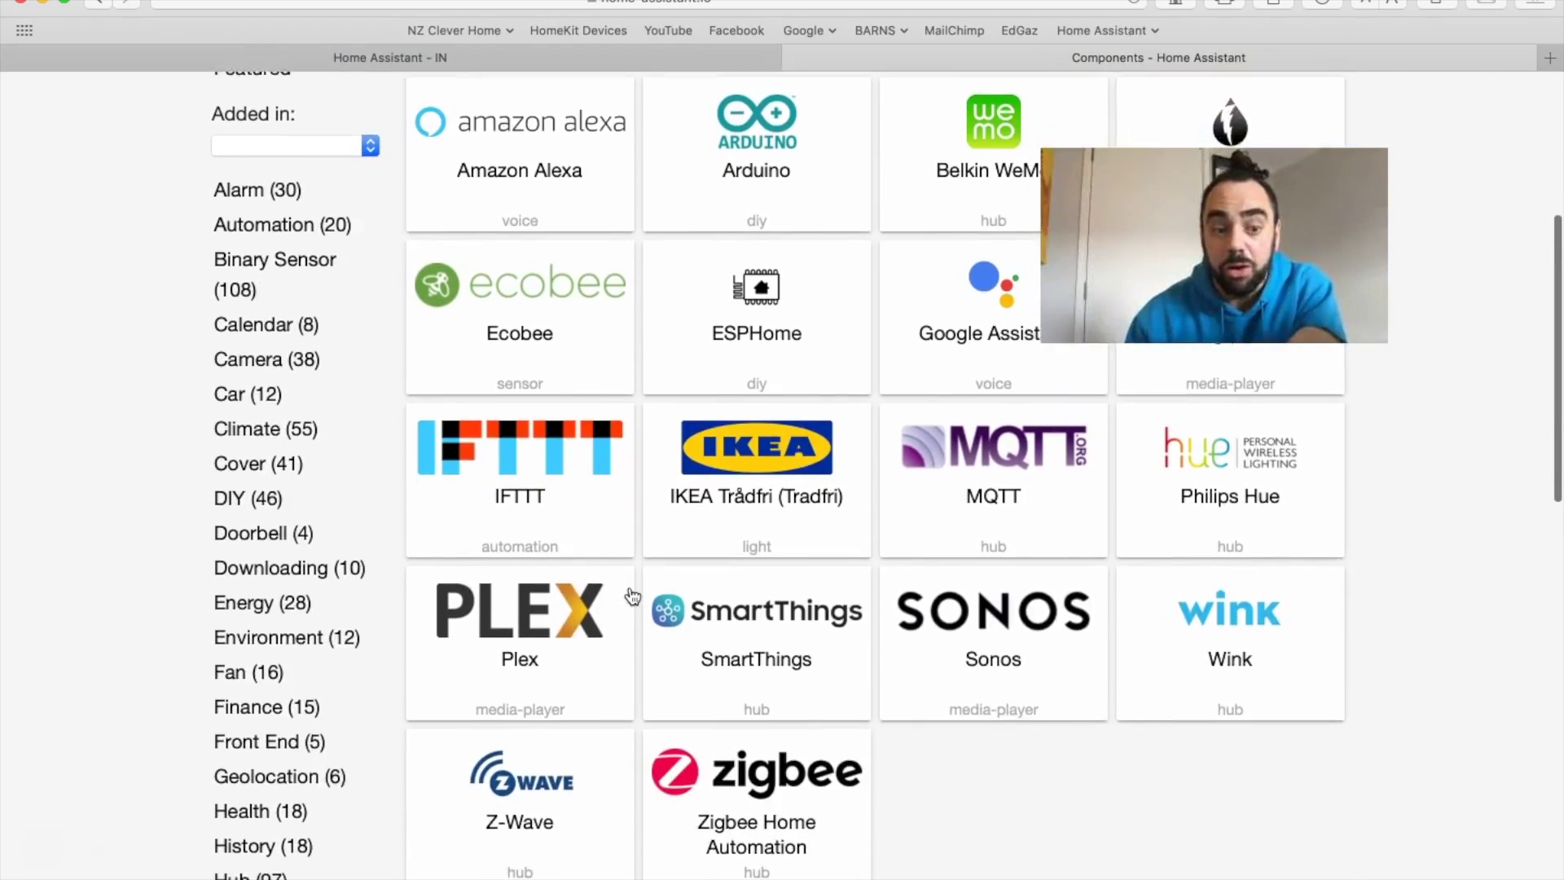
scroll(623, 554, "down", 5)
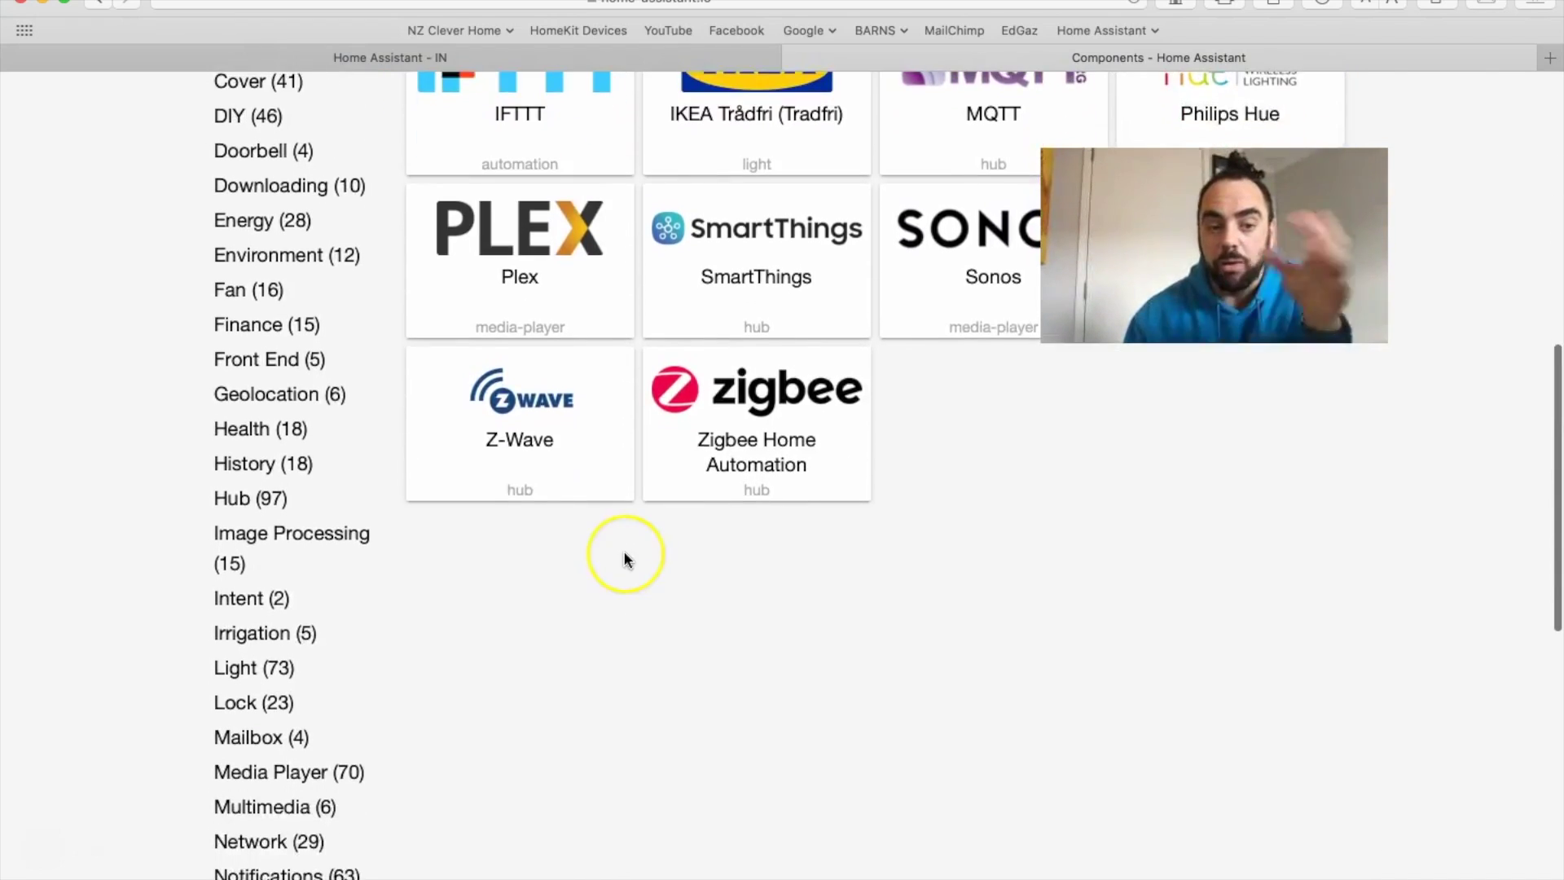
scroll(623, 553, "up", 15)
- Search the integrations for "homekit" and look over the matching entries
left_click(498, 426)
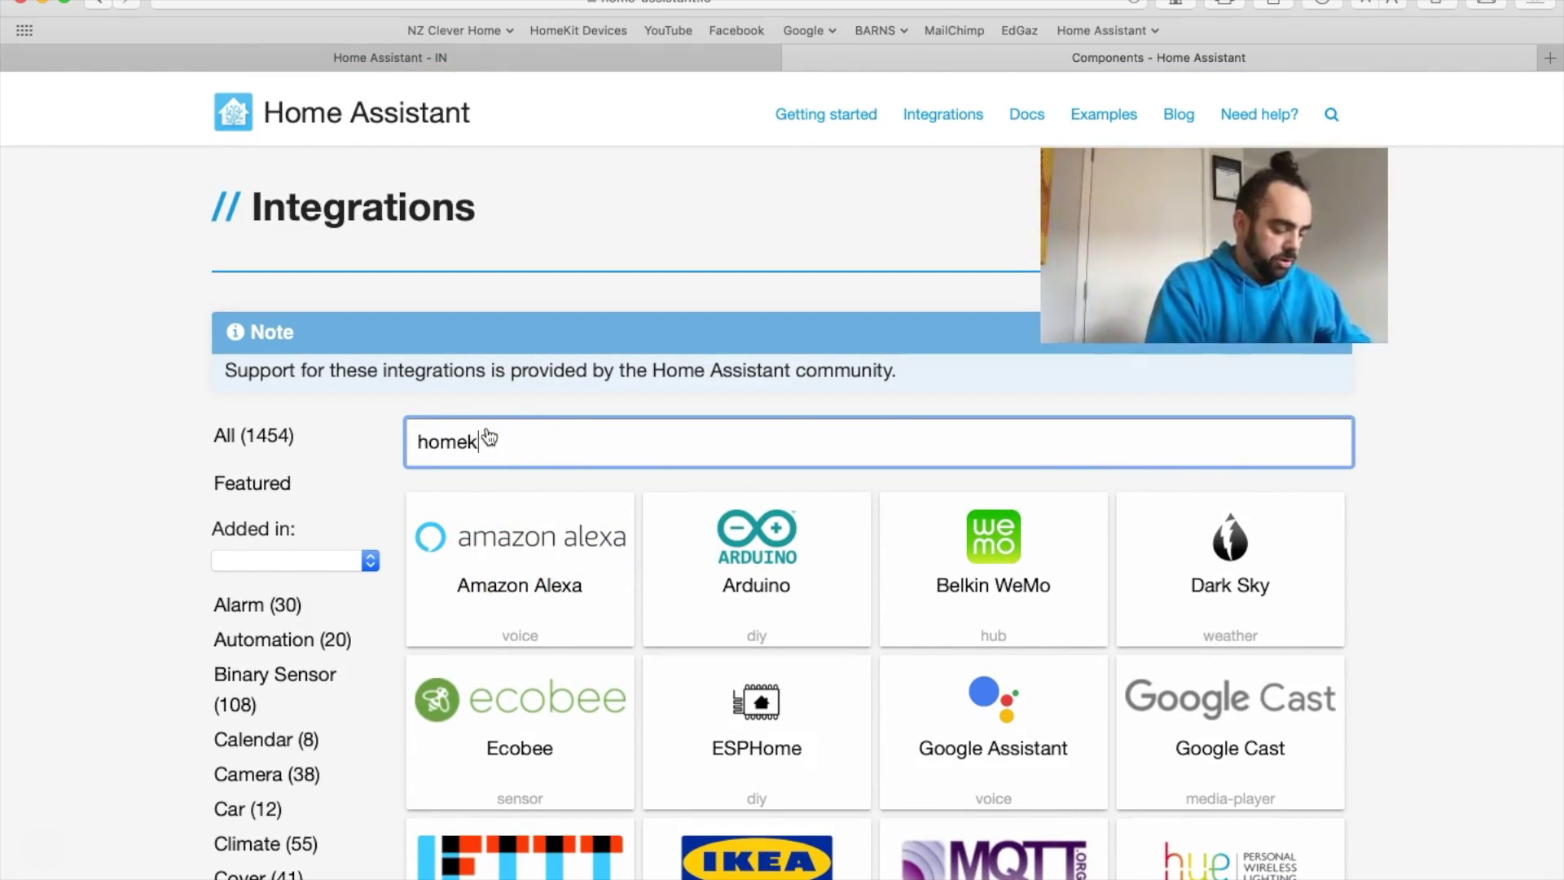
type("homekit")
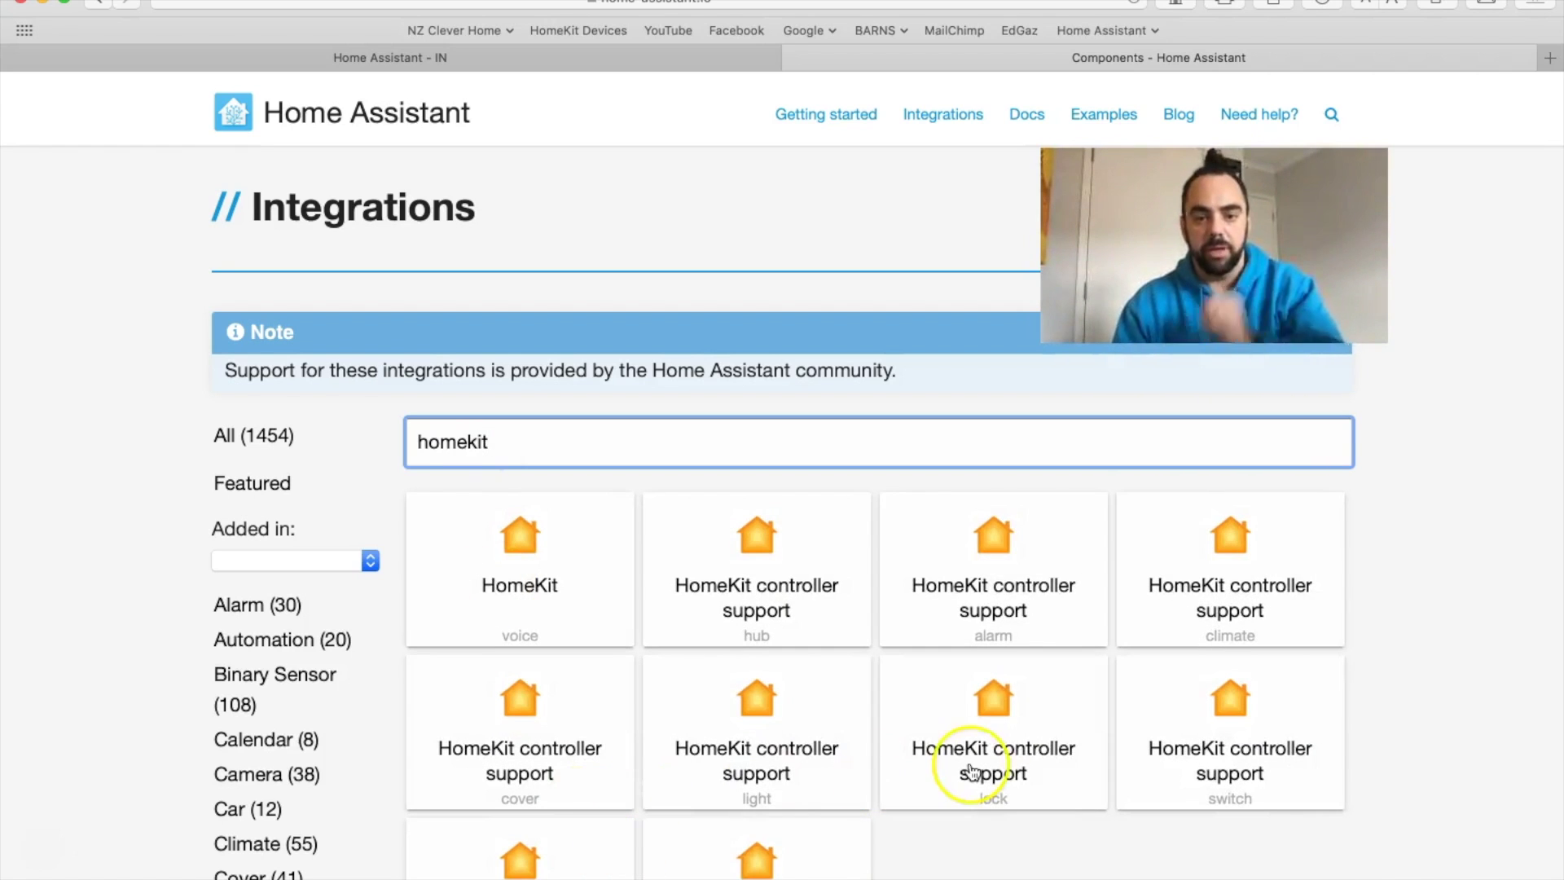
scroll(970, 774, "down", 4)
scroll(973, 773, "up", 5)
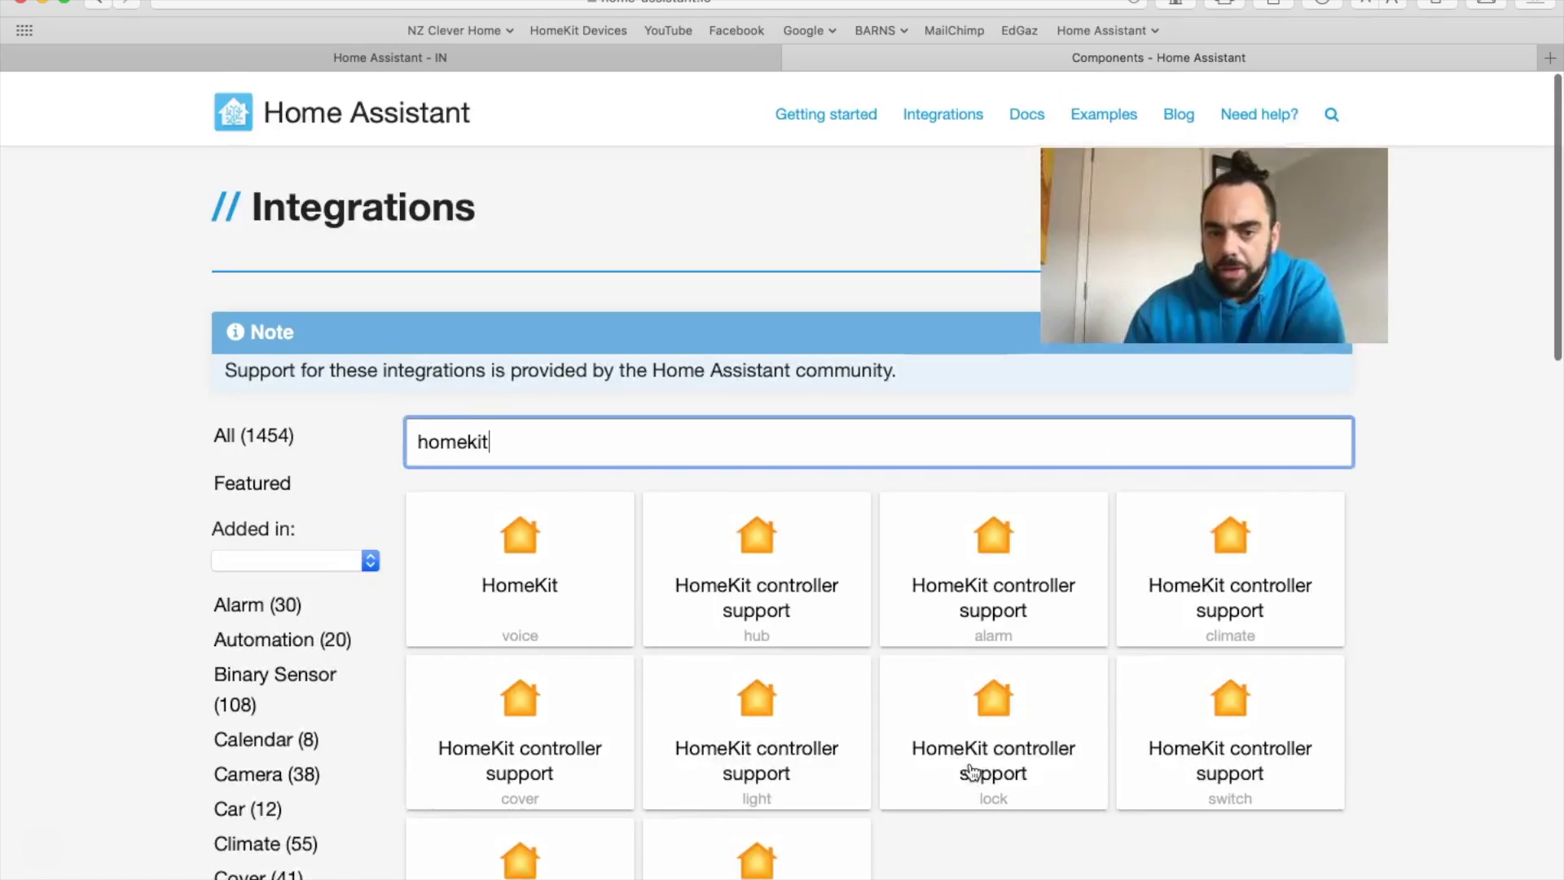
scroll(972, 773, "down", 2)
scroll(971, 771, "up", 2)
left_click(602, 452)
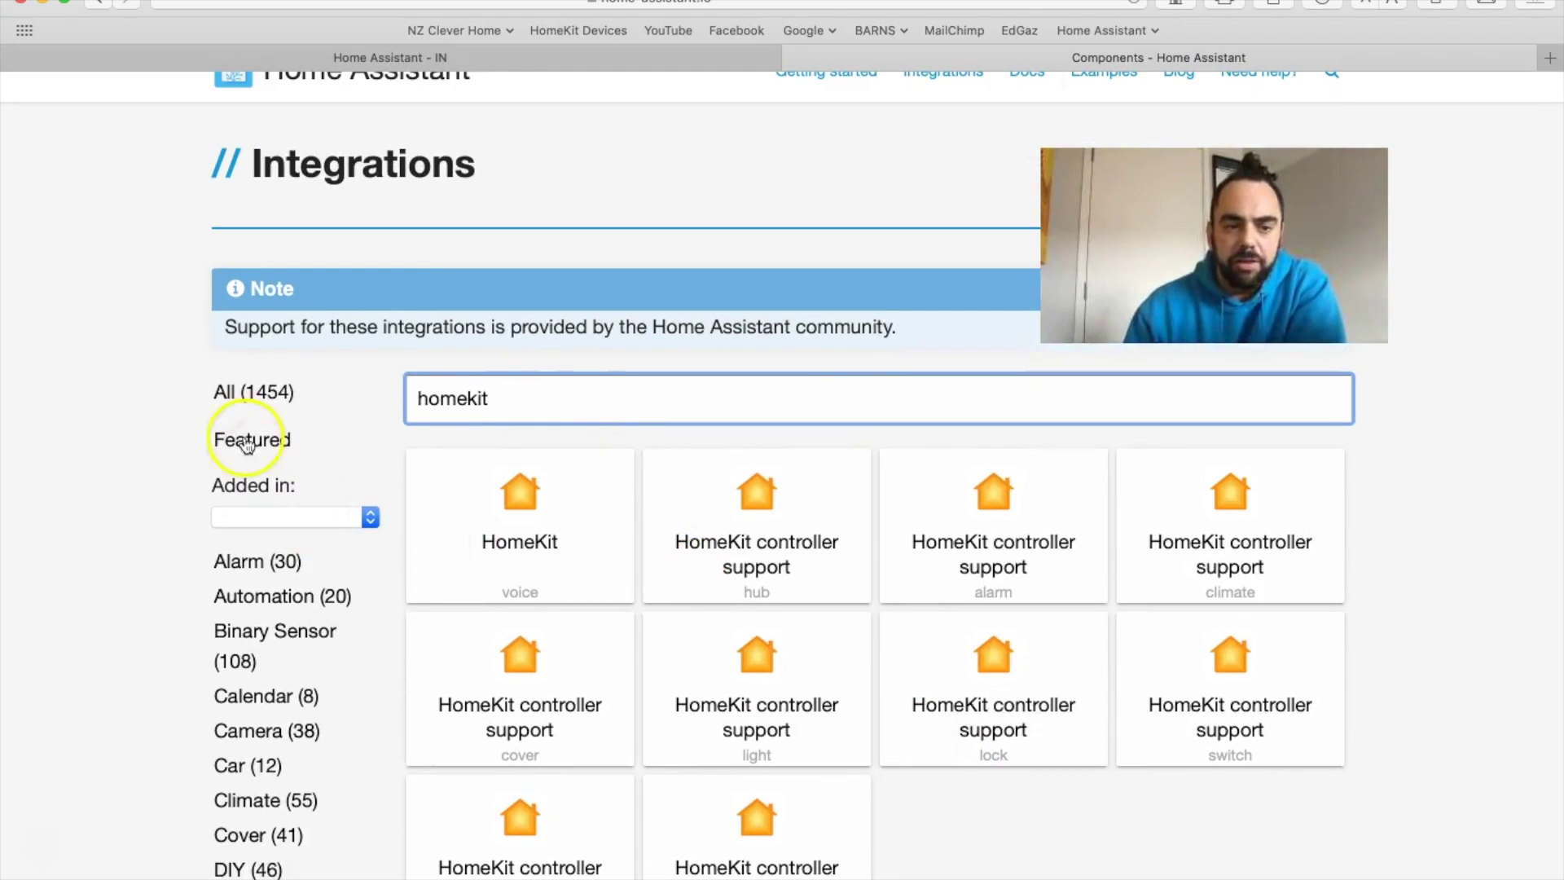
- Look through the full list of integration categories beside the homekit matches
scroll(271, 611, "down", 10)
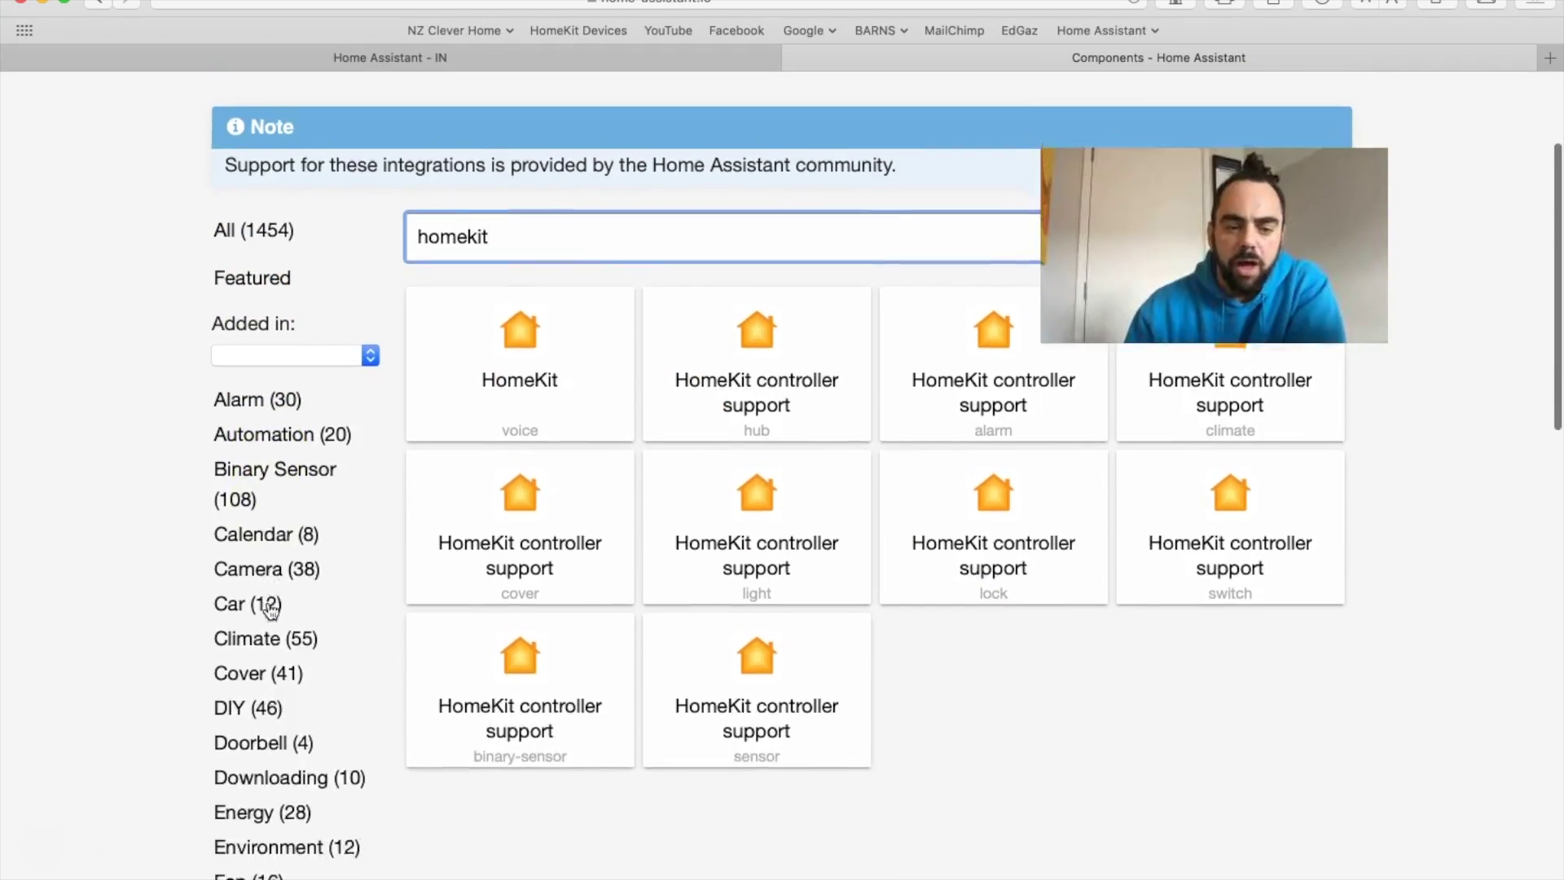
scroll(272, 611, "down", 10)
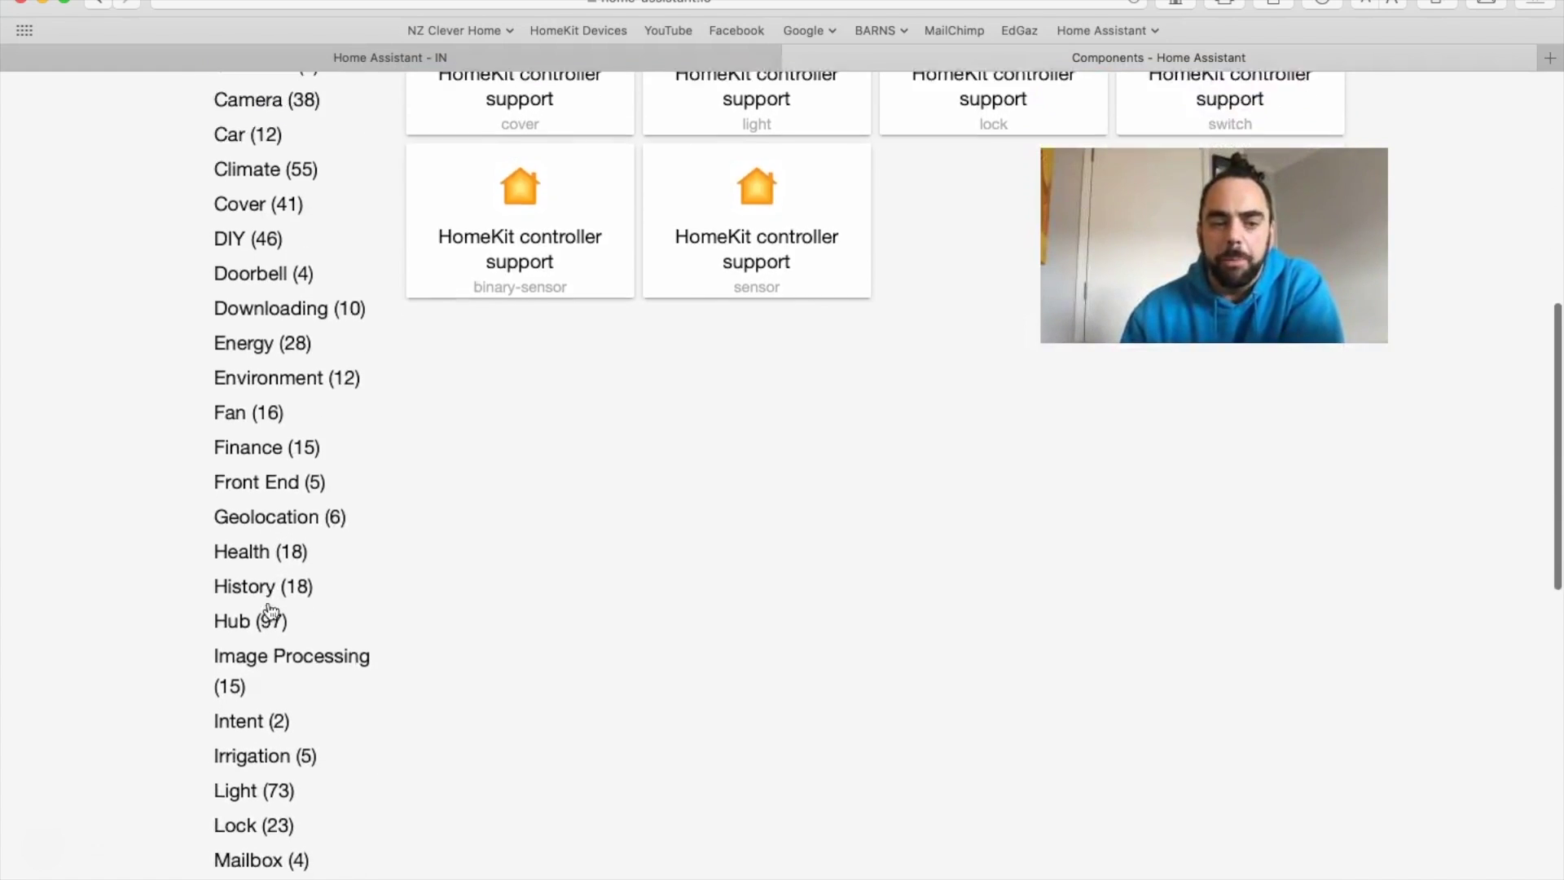
scroll(272, 611, "down", 7)
scroll(269, 608, "up", 20)
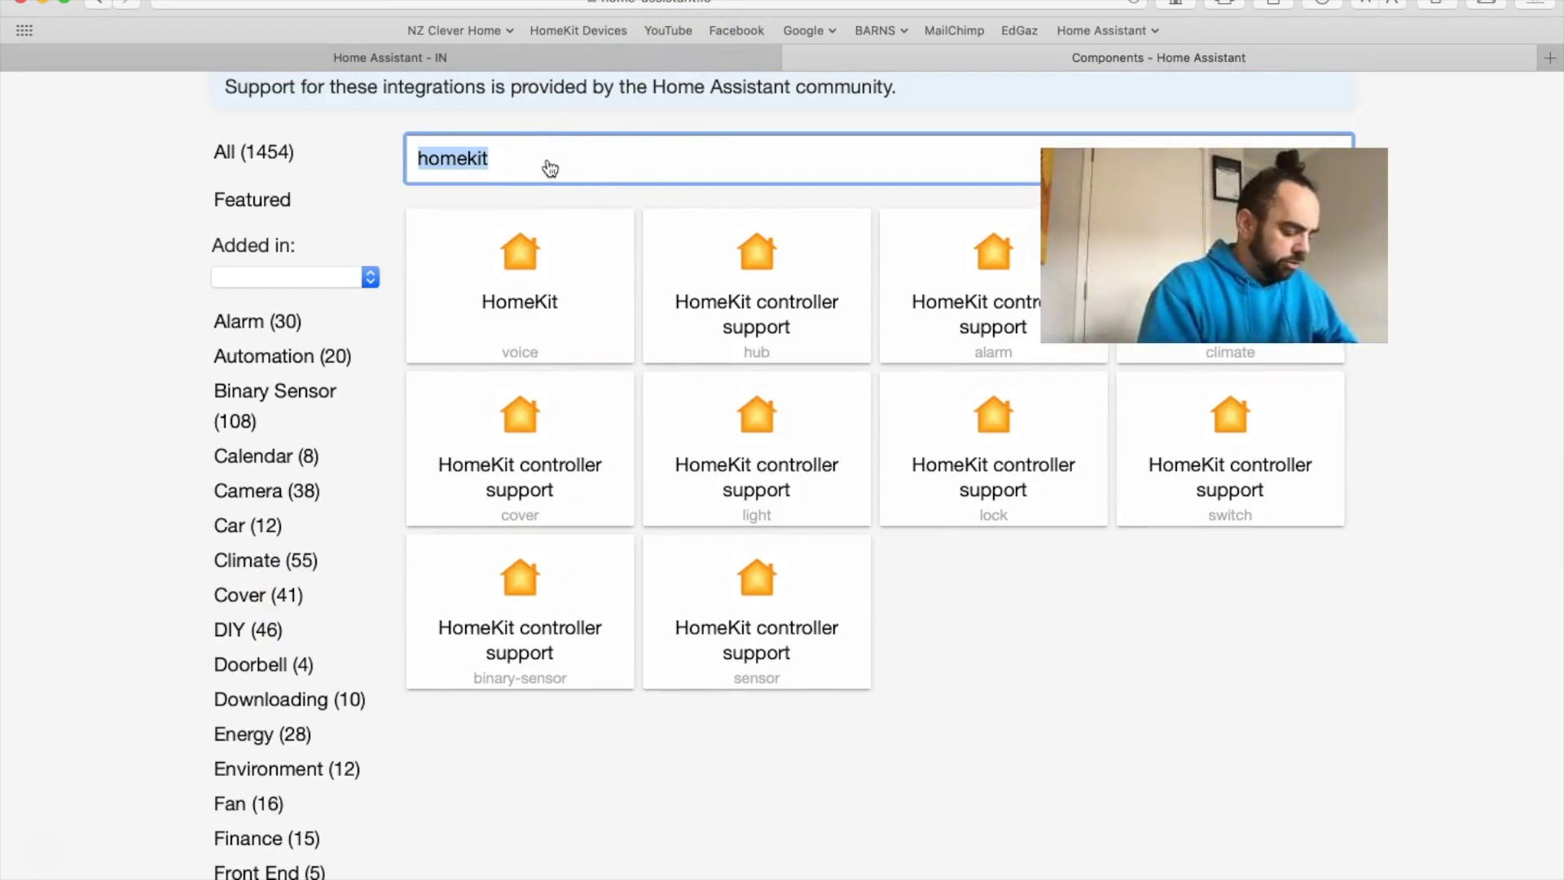
- Search the Home Assistant integrations for "smartIR"
type("tl")
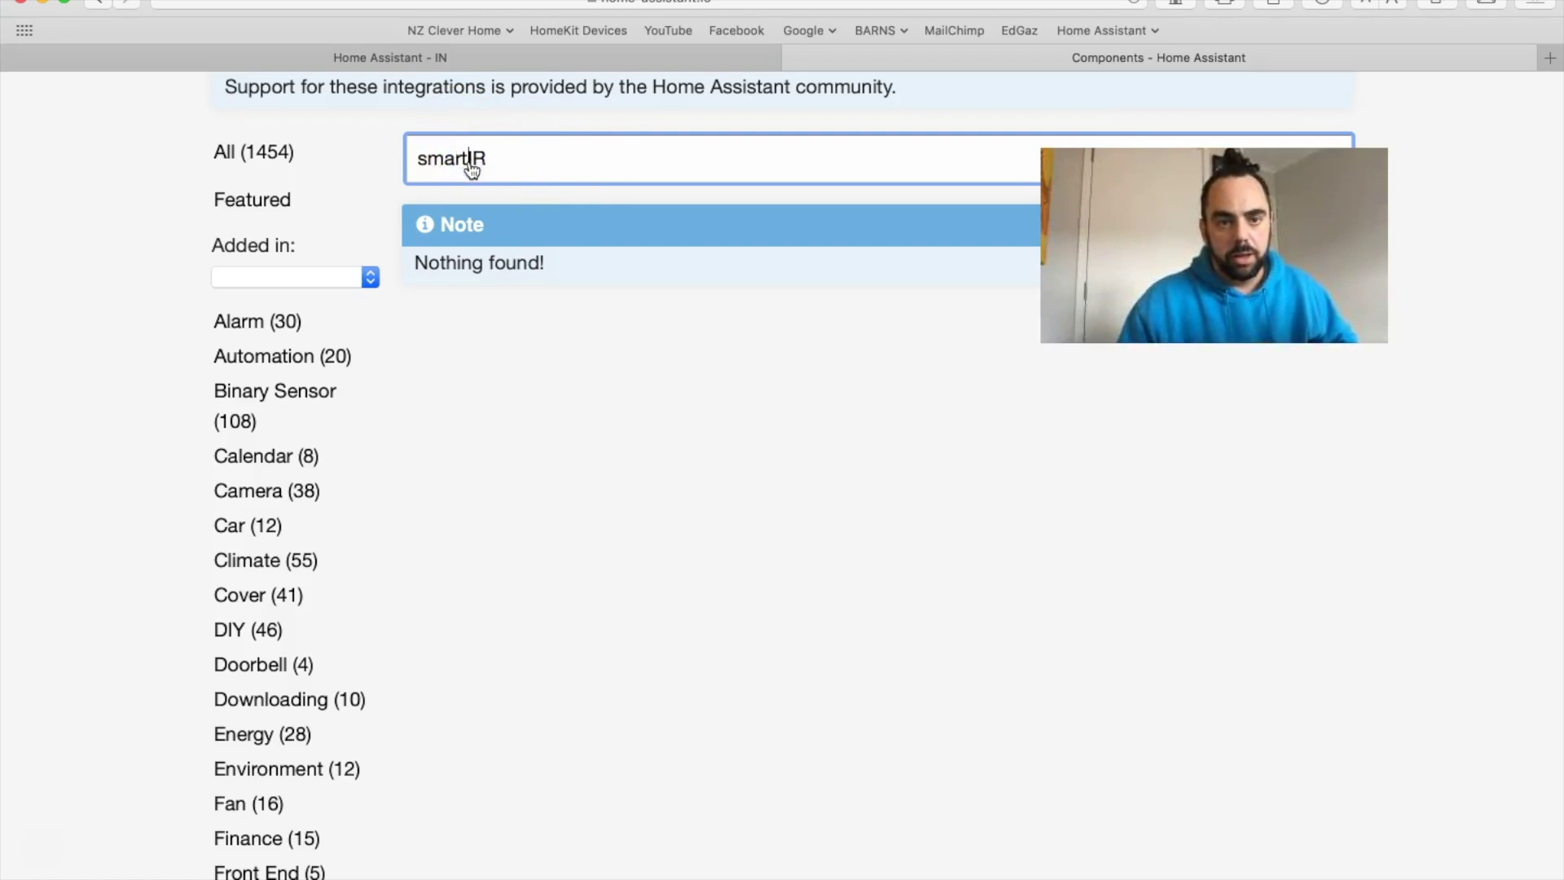
left_click(499, 162)
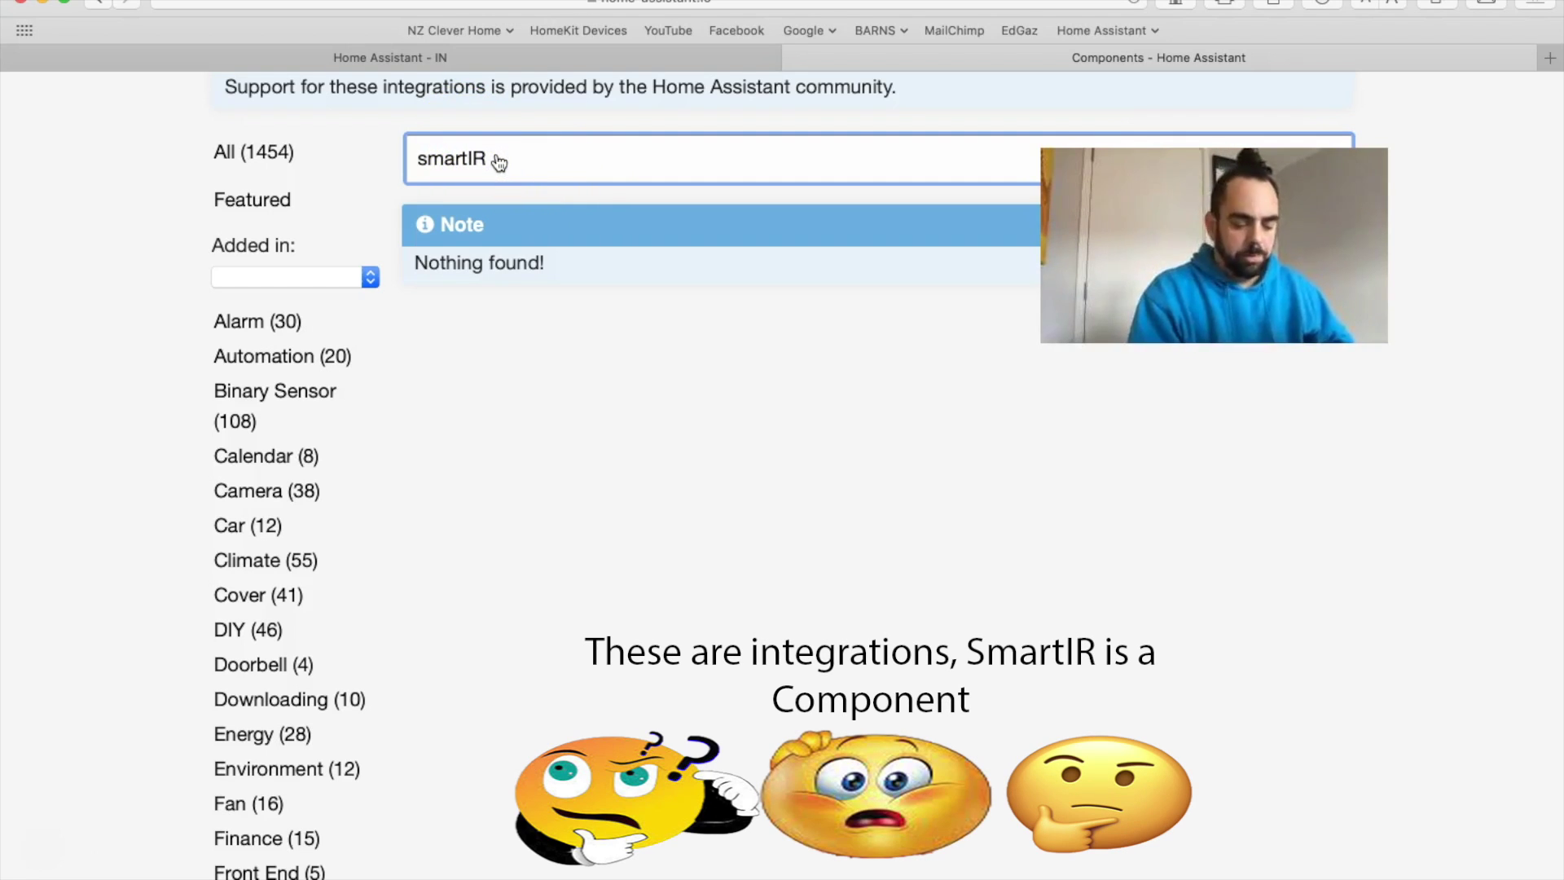
scroll(546, 346, "up", 5)
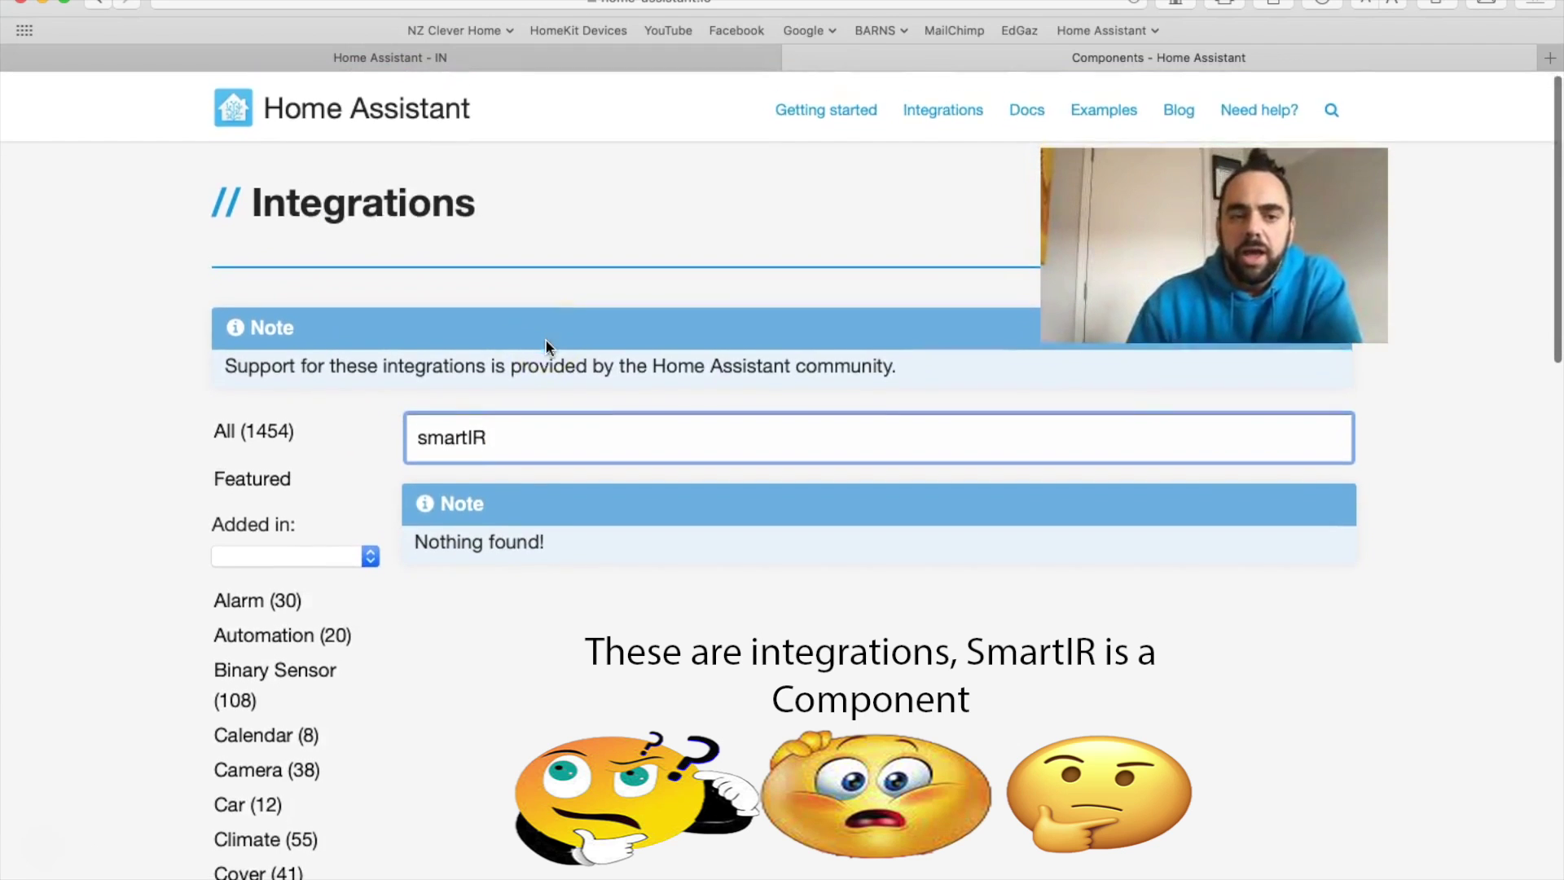
scroll(546, 346, "down", 10)
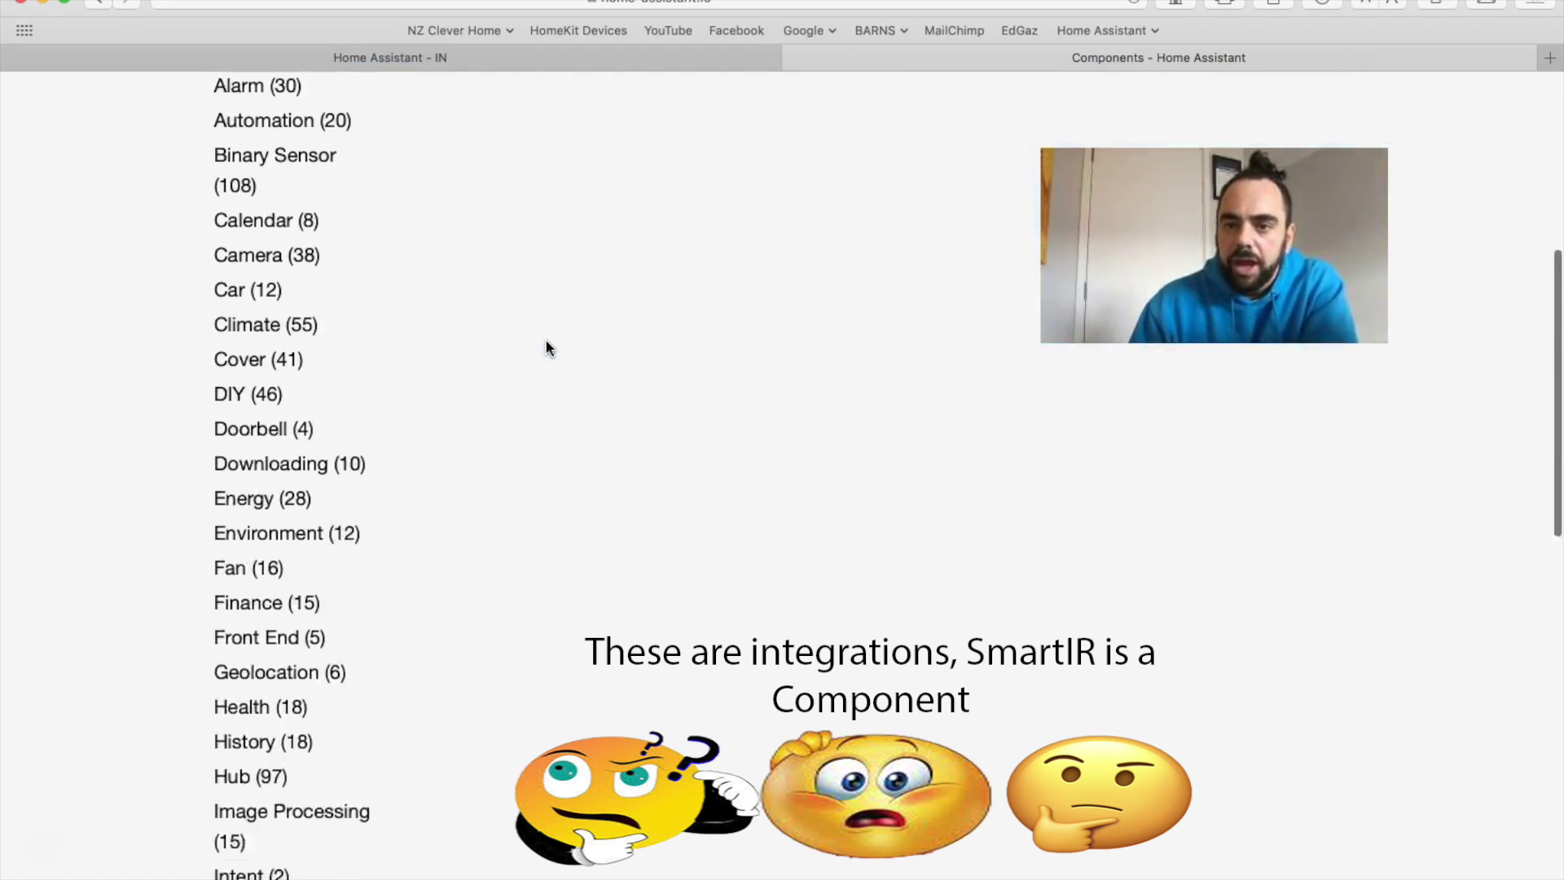
scroll(546, 349, "up", 10)
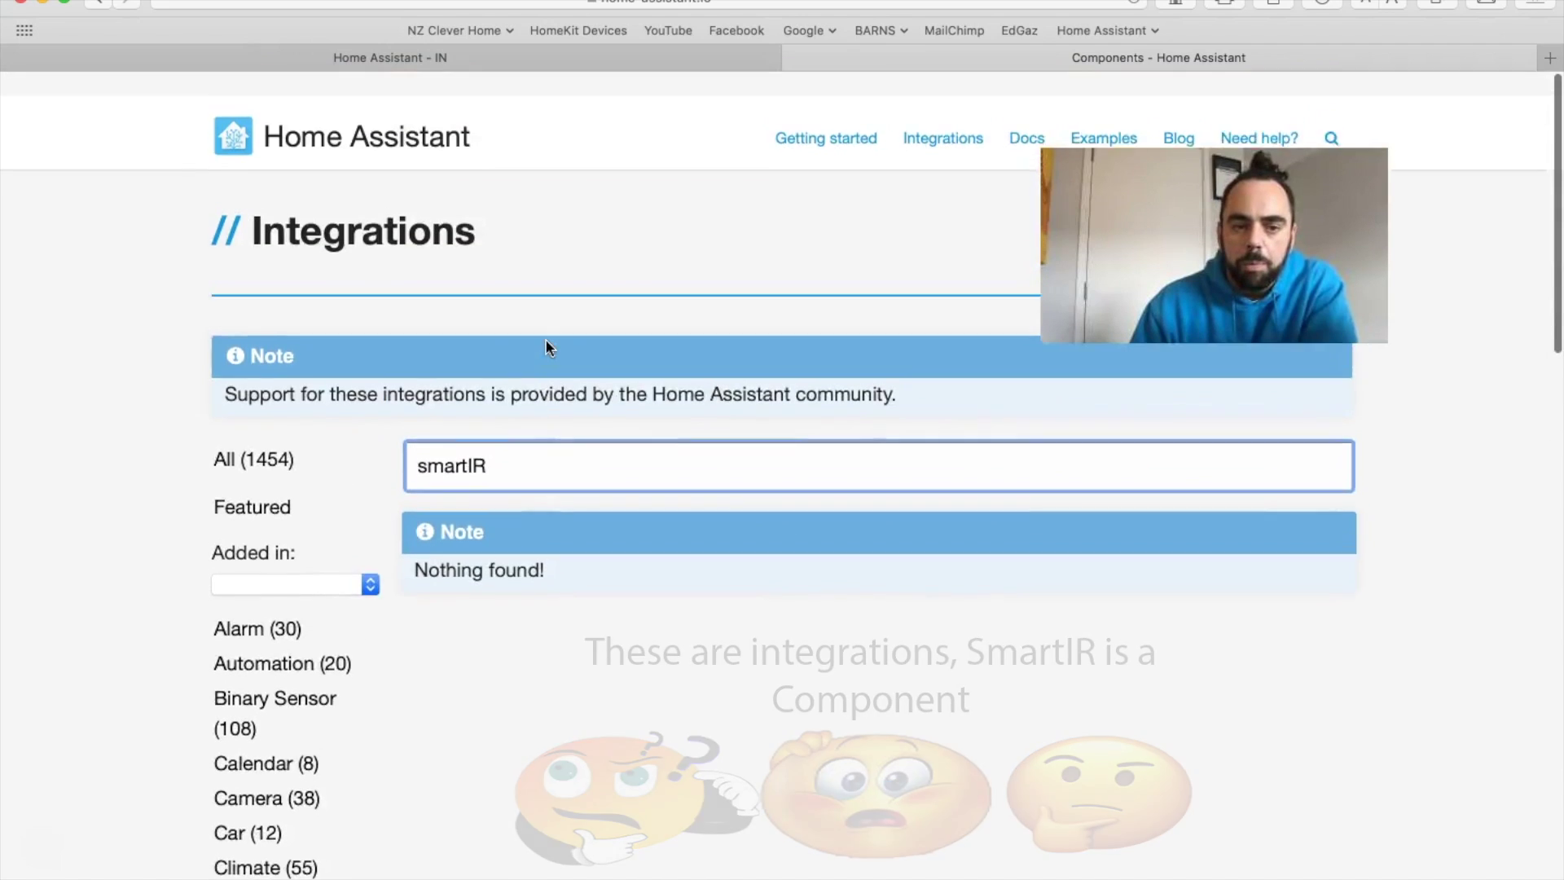
- Search the web for "smartir" and open the smartHomeHub/SmartIR repository on GitHub
left_click(756, 251)
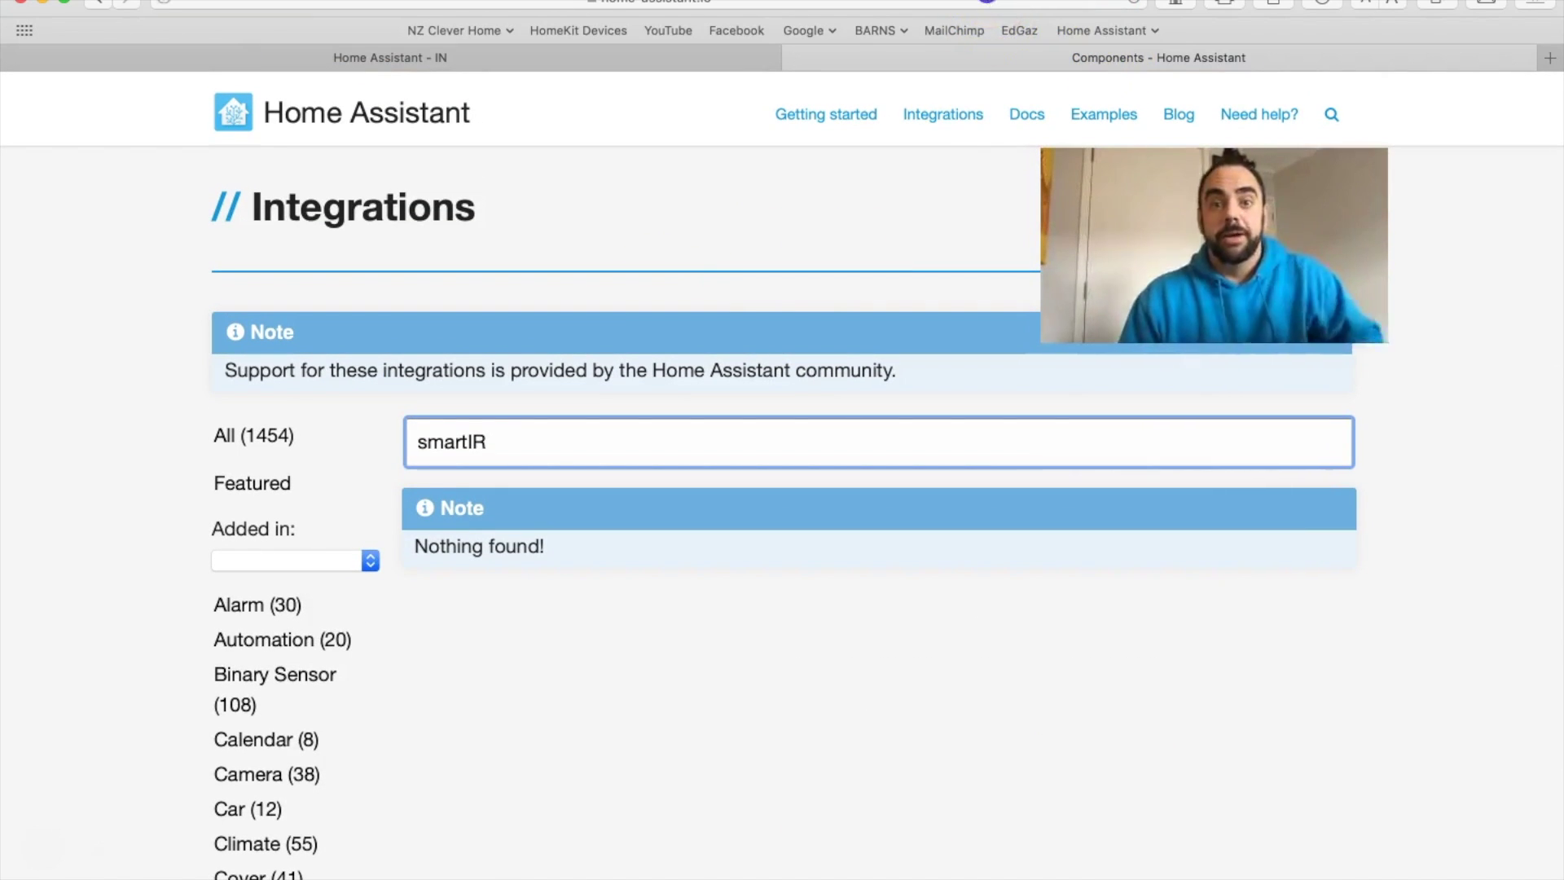
key("super+l")
type("smartir")
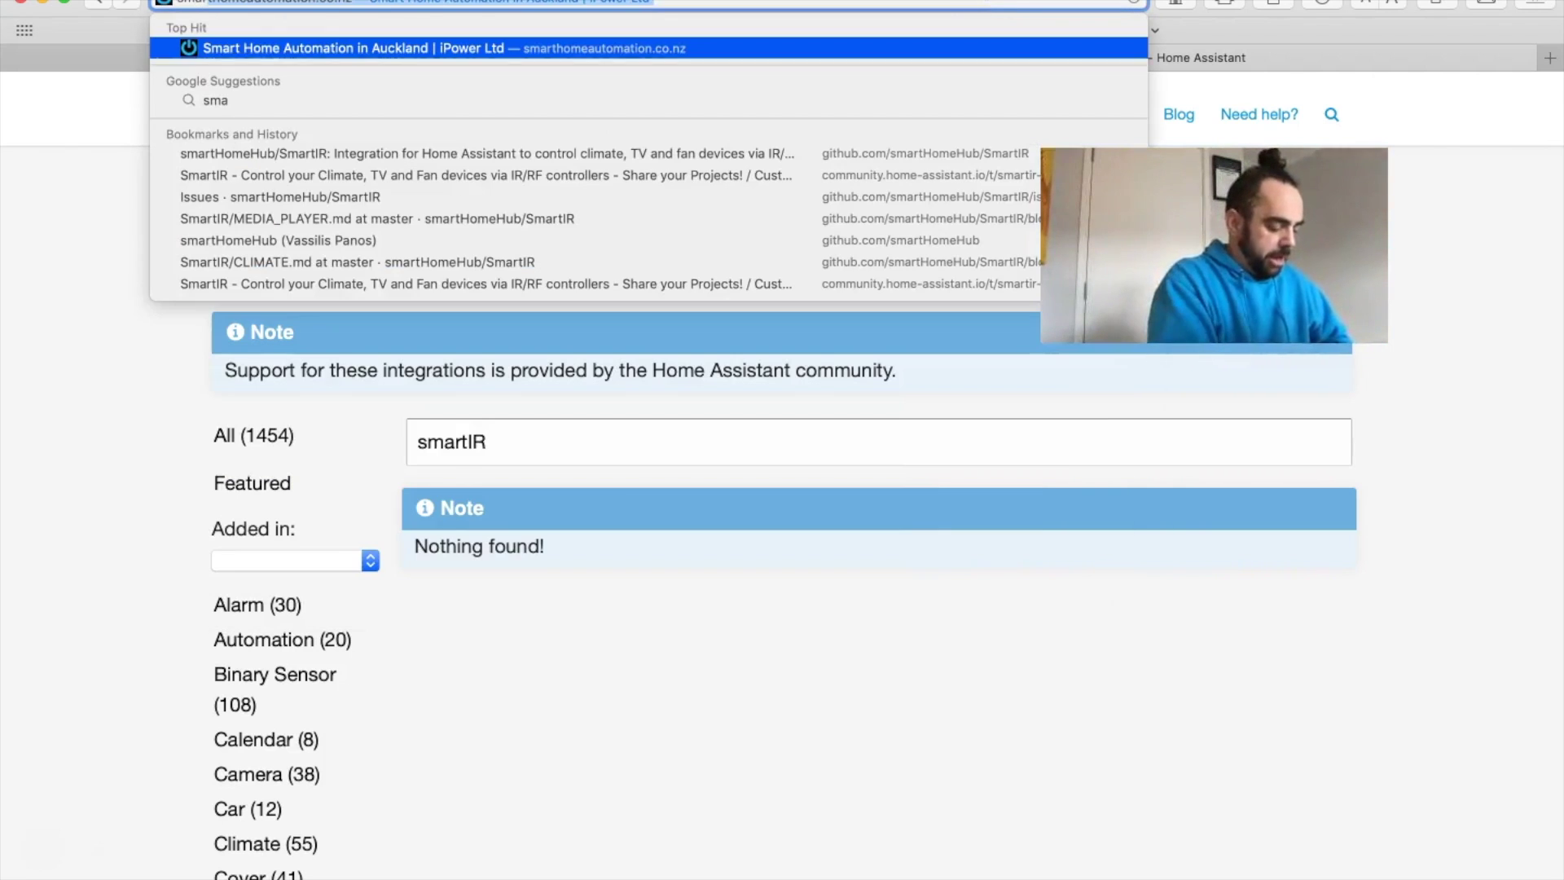
key("Escape")
key("Return")
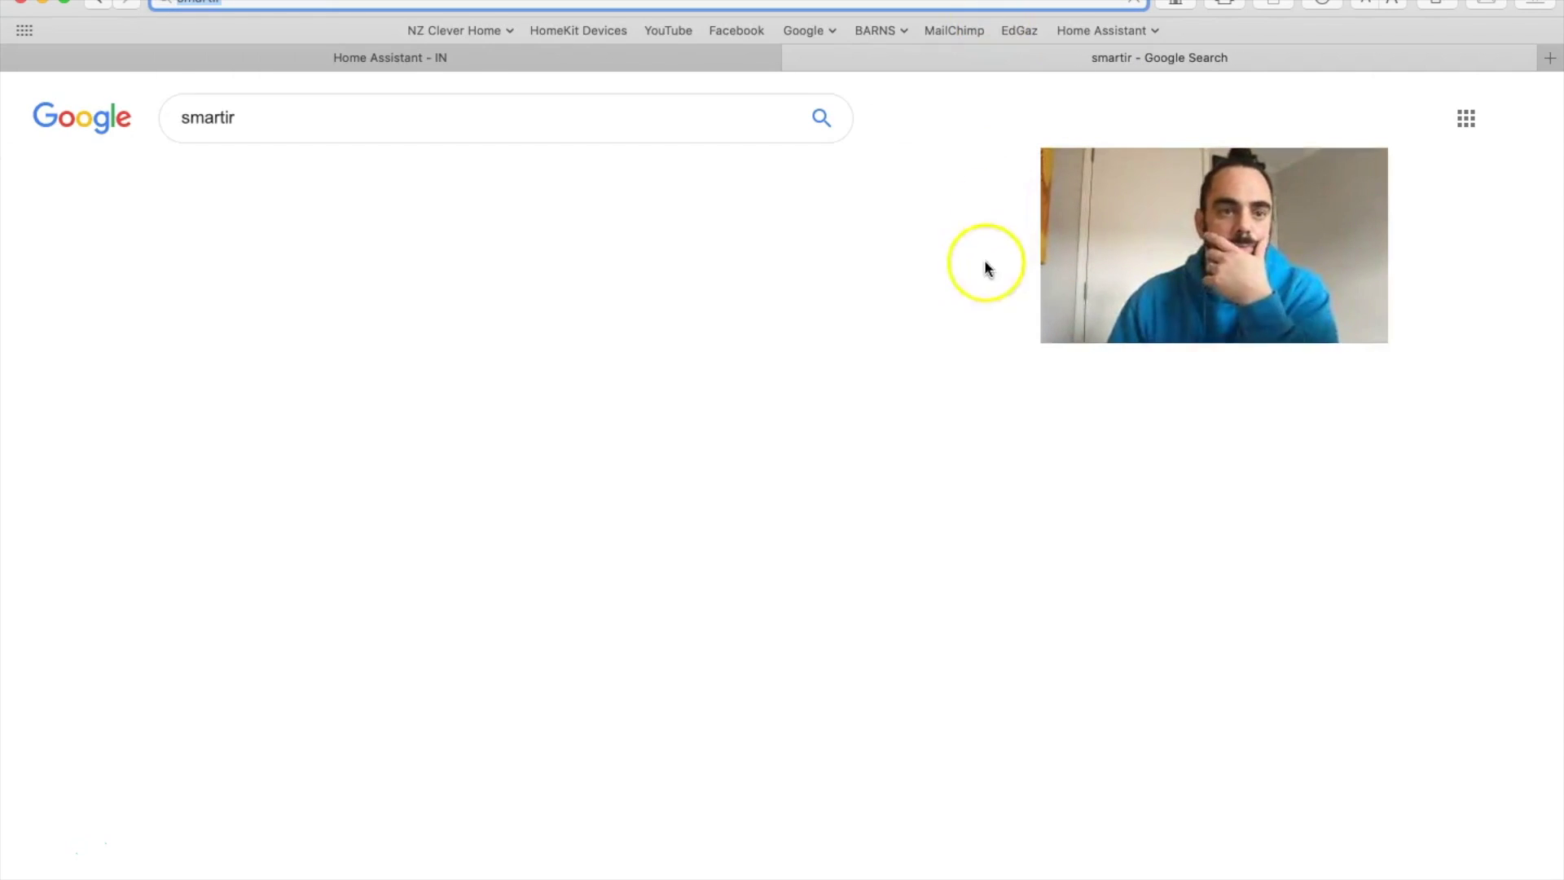
left_click(298, 267)
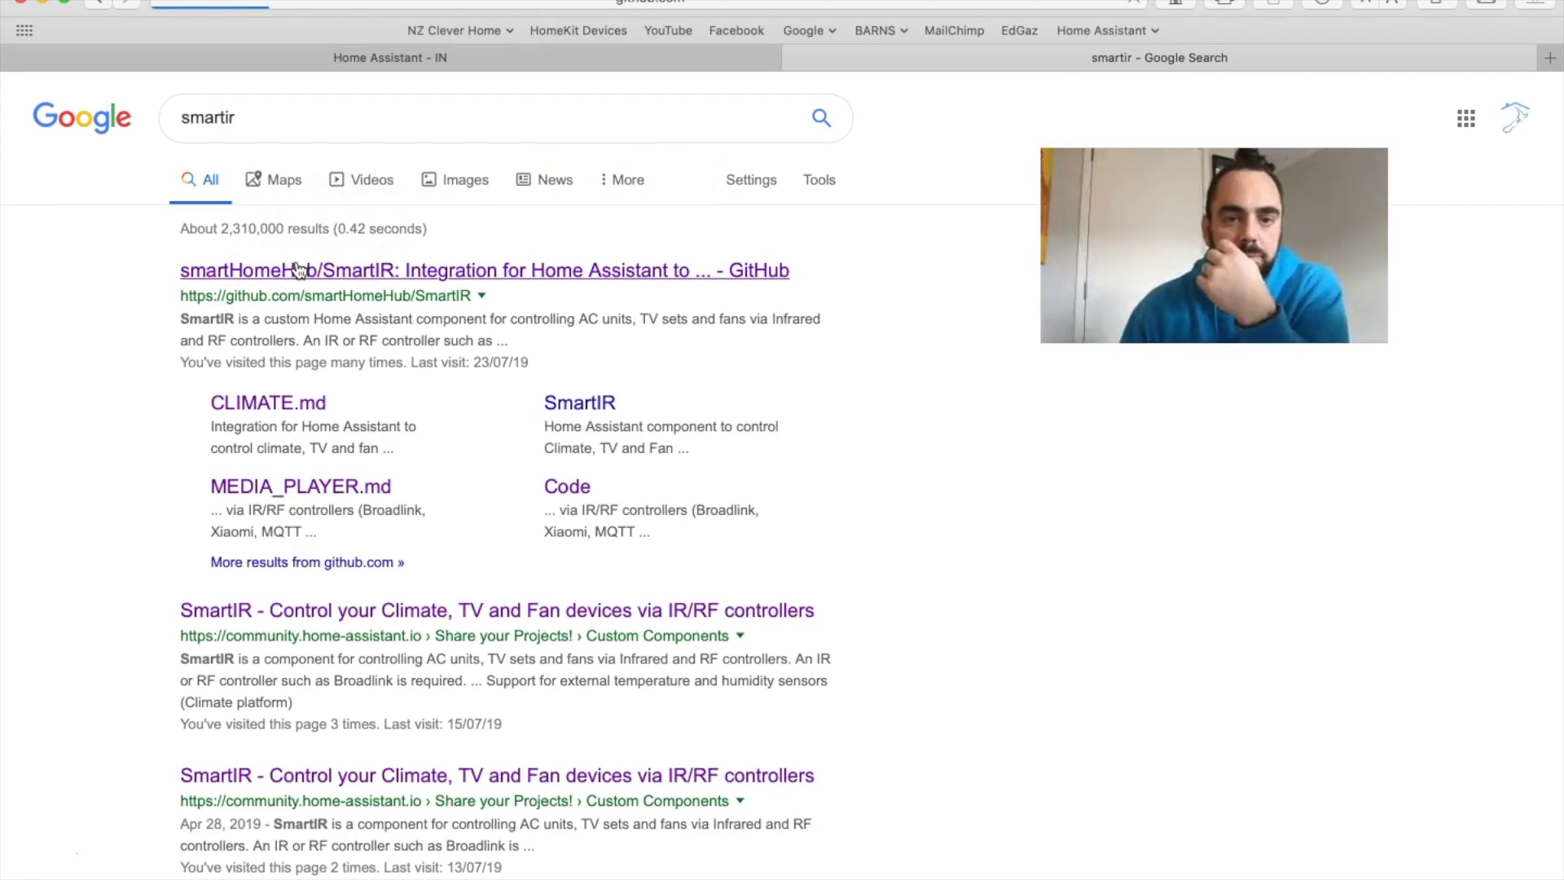
- Read the SmartIR README's features, component setup instructions and climate, media player and fan platforms, and return to the repository's file list
scroll(575, 554, "down", 10)
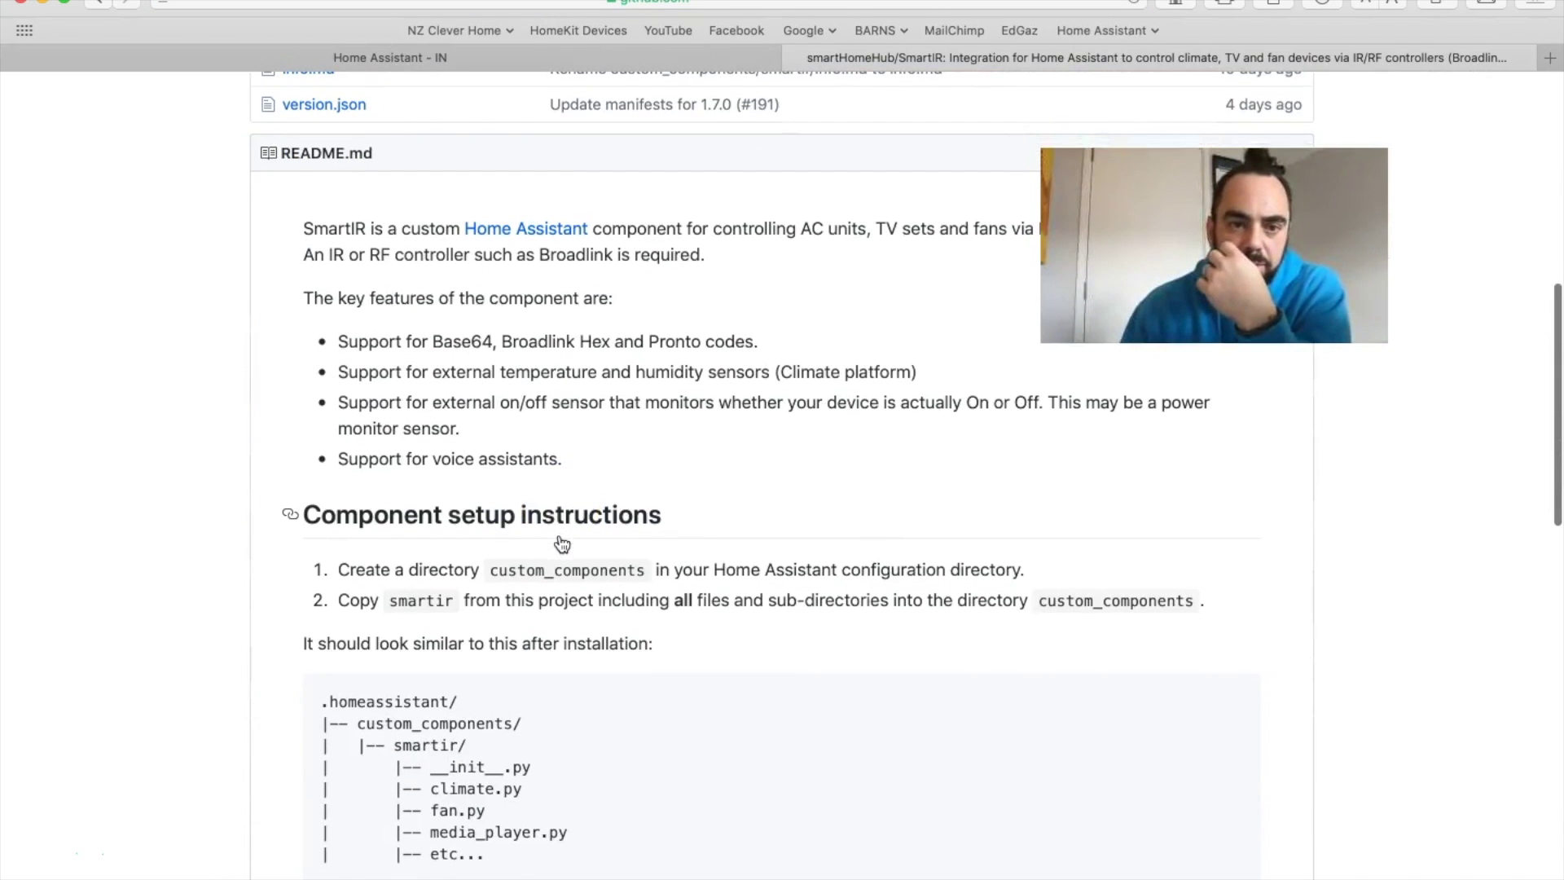
scroll(562, 543, "down", 3)
scroll(562, 544, "up", 6)
scroll(562, 544, "down", 4)
scroll(562, 544, "down", 12)
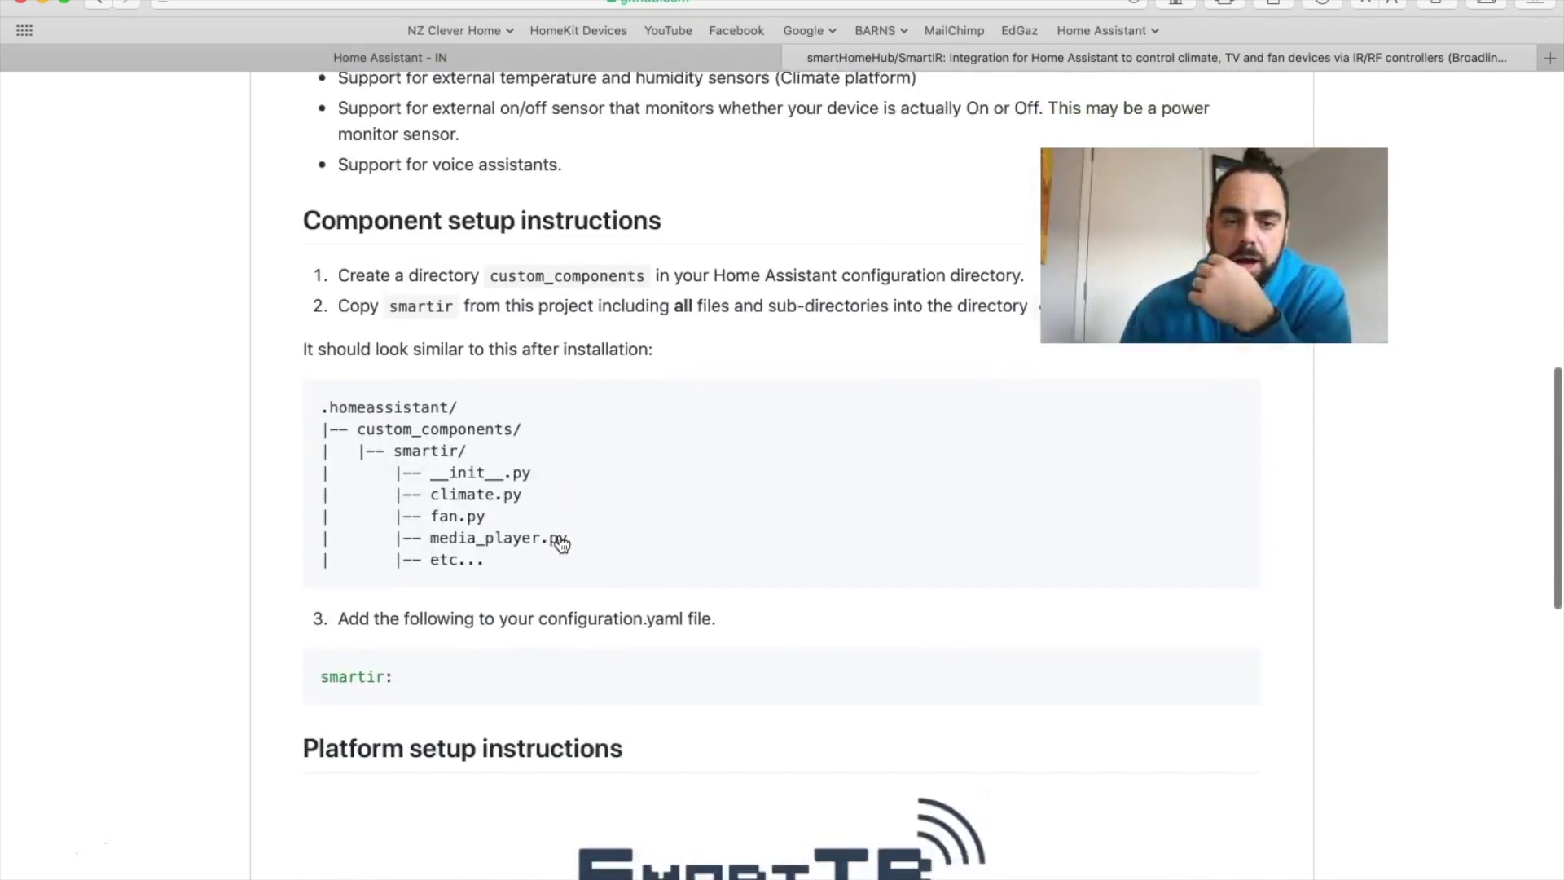
left_click(637, 387)
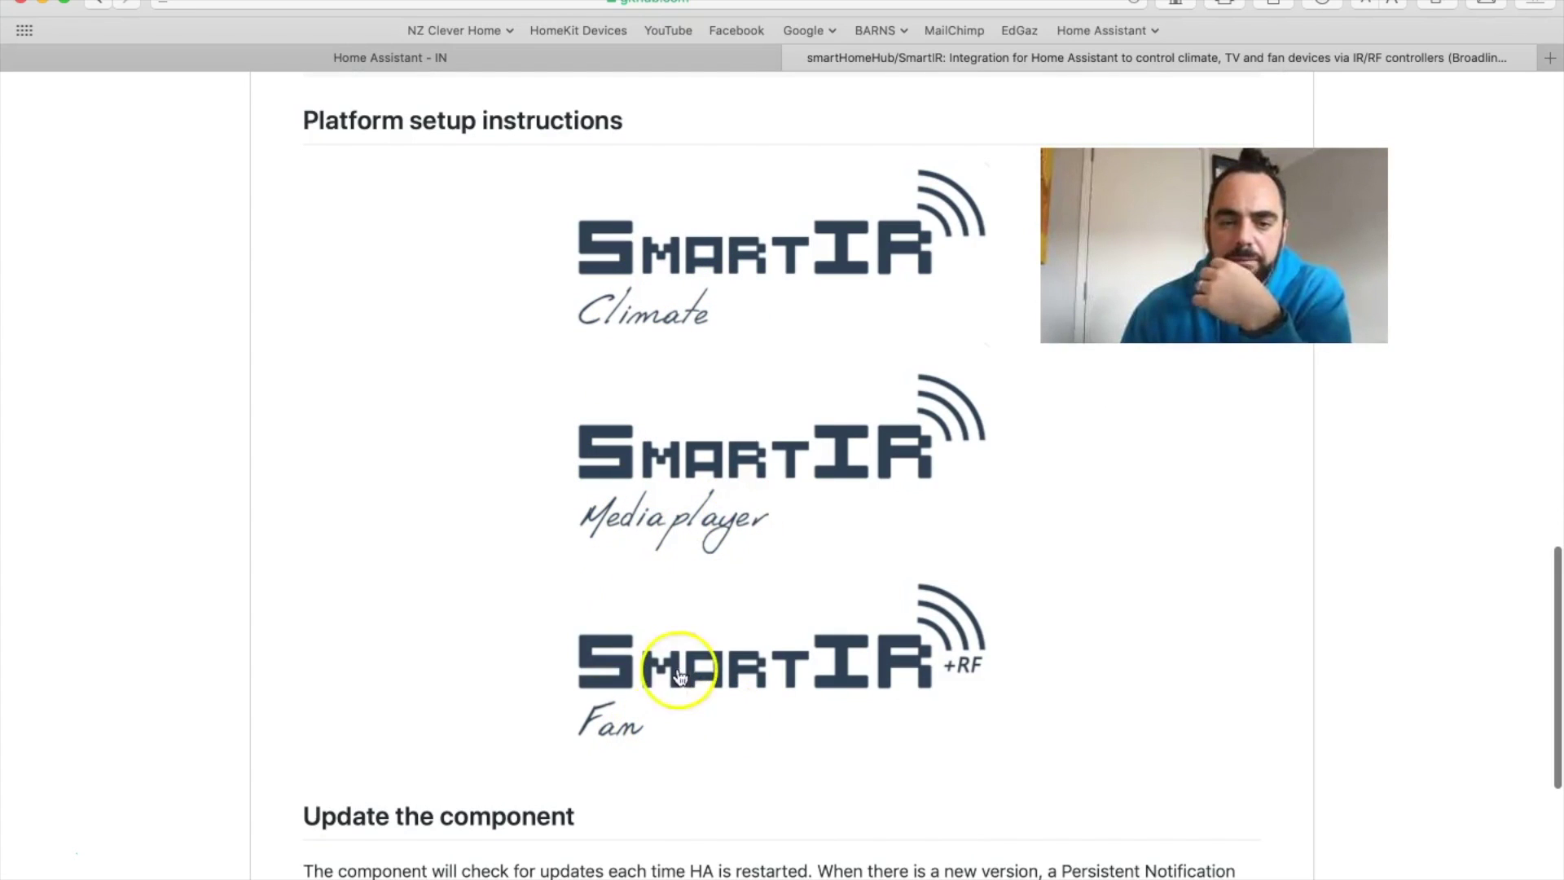
scroll(556, 649, "up", 5)
scroll(555, 648, "up", 10)
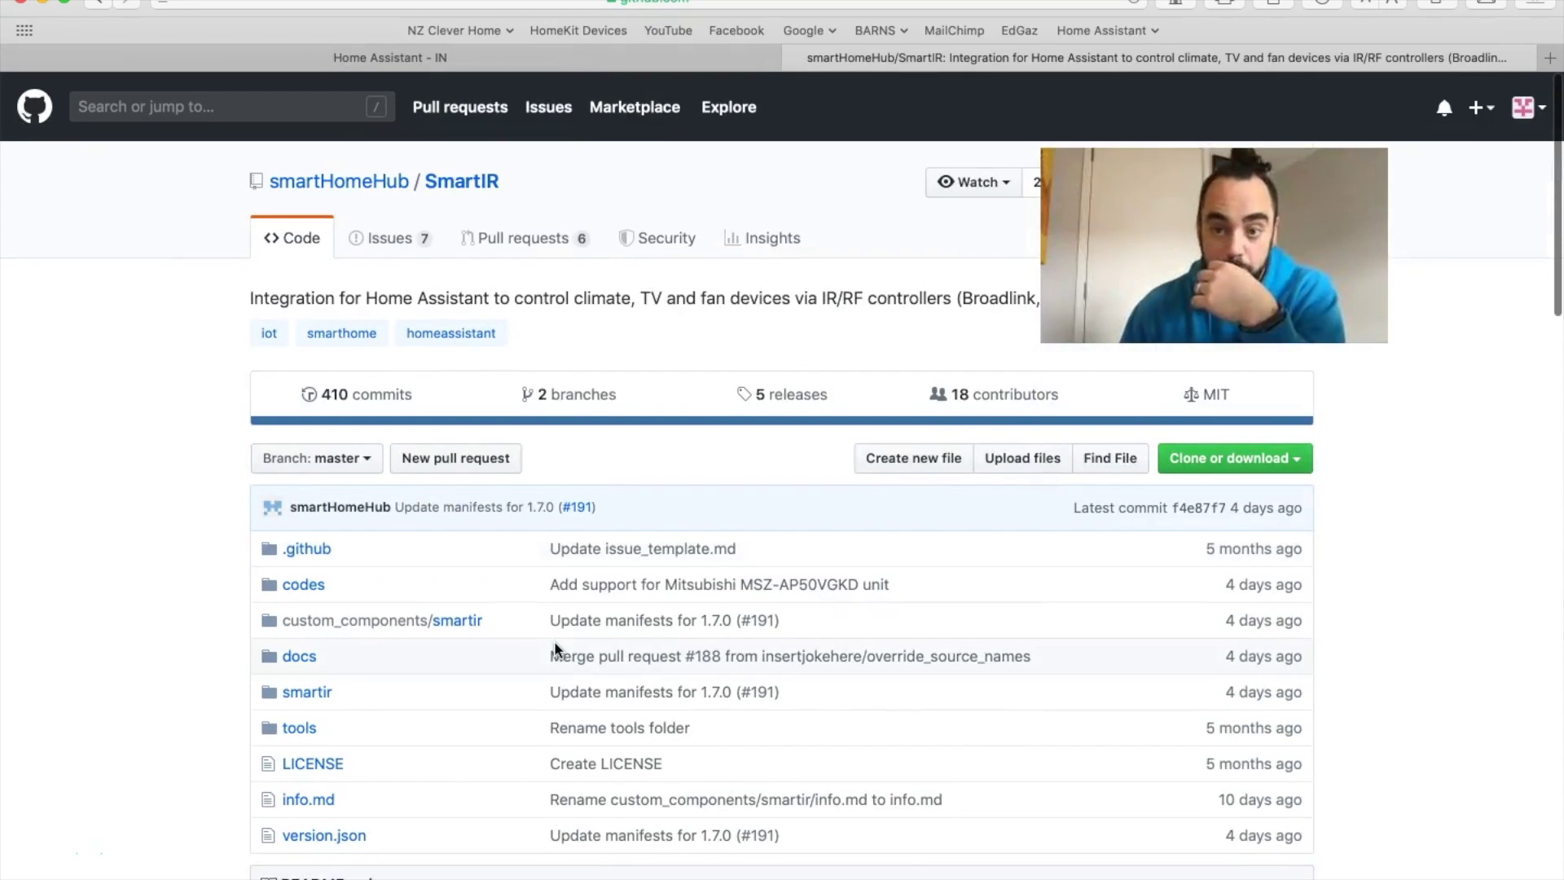